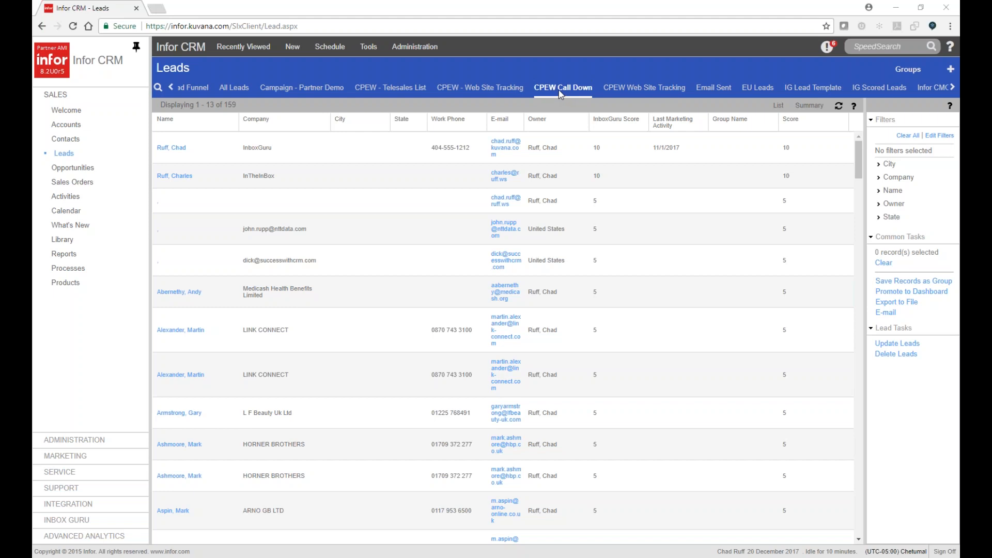
Review the conditions and column layout of the CPEW Call Down leads group, leaving its query unchanged.
click(561, 94)
click(581, 114)
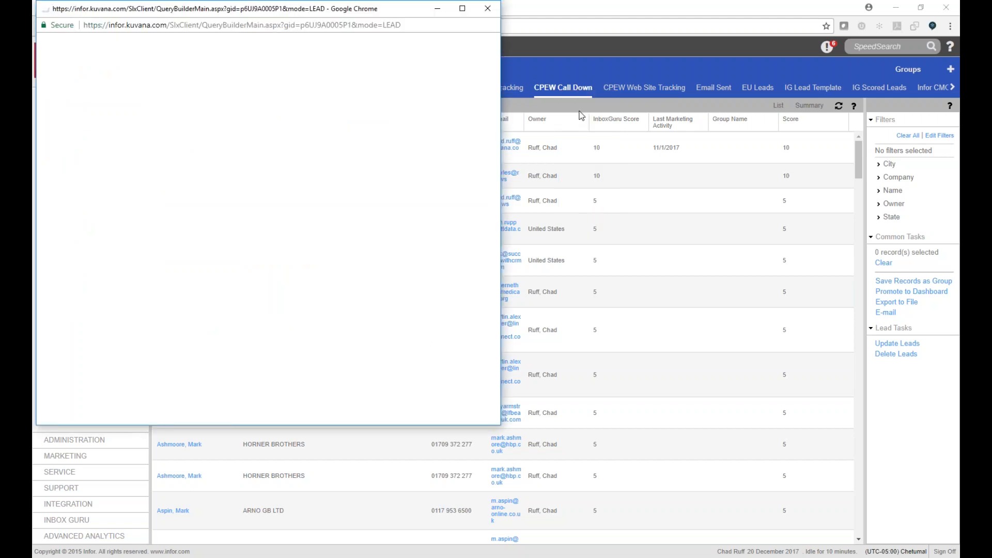
click(109, 219)
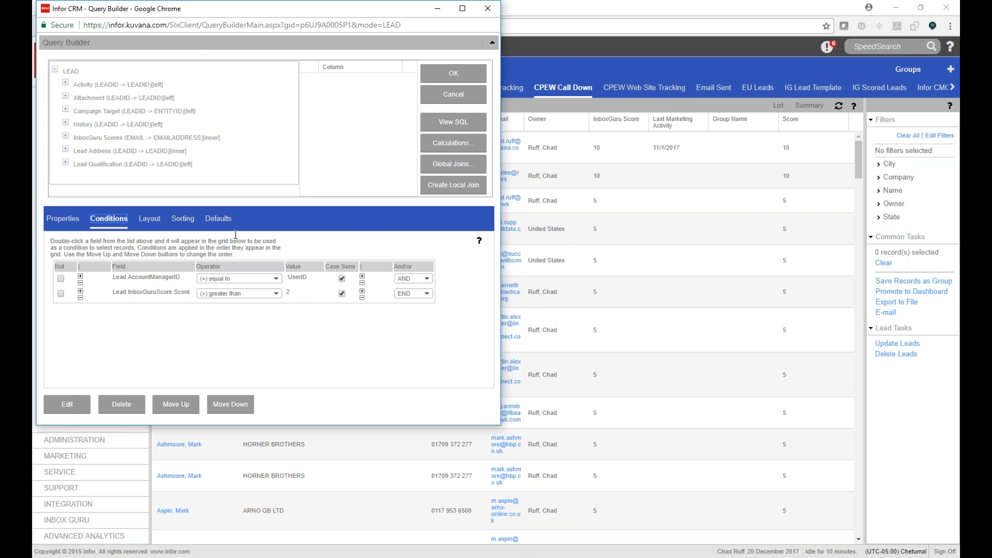
click(88, 125)
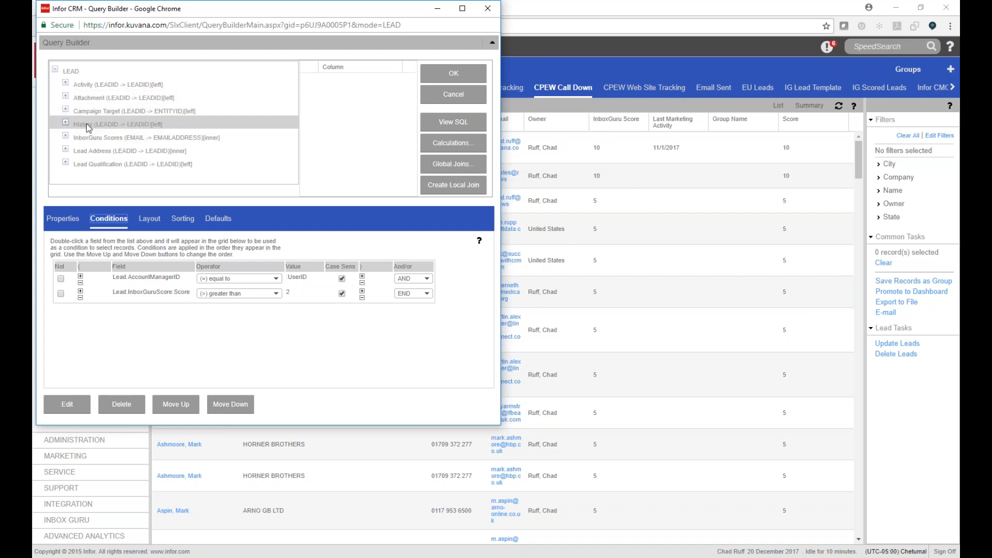
click(149, 219)
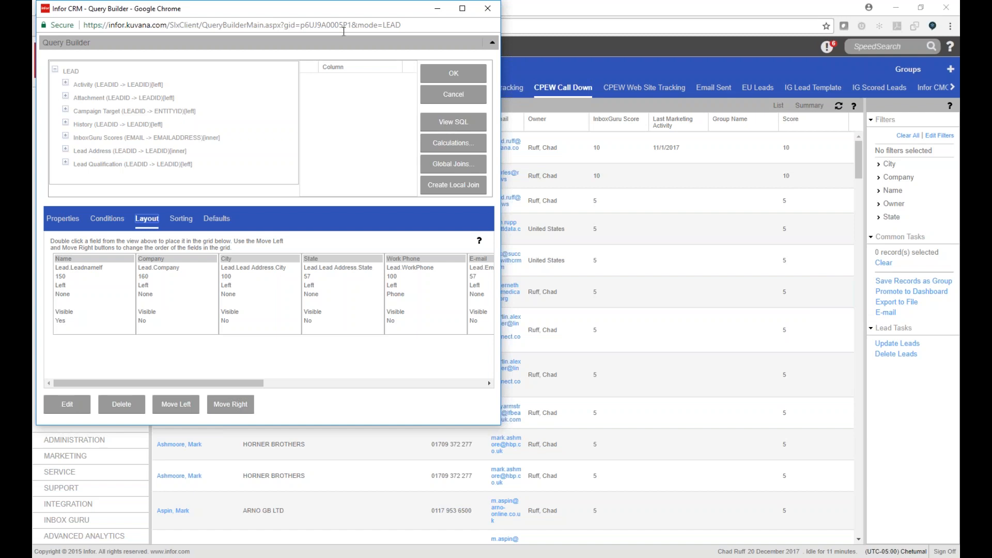
click(487, 8)
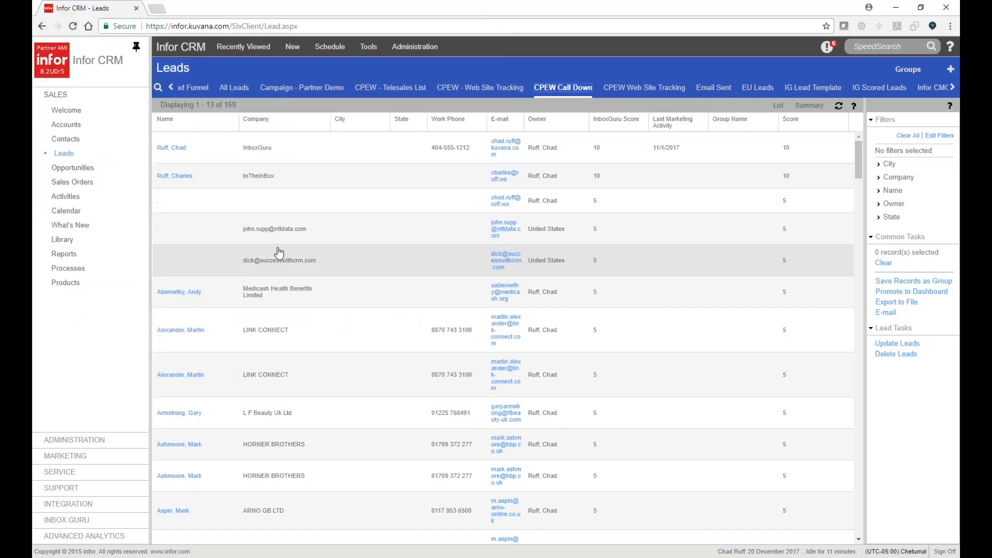
scroll(171, 445, down, 2)
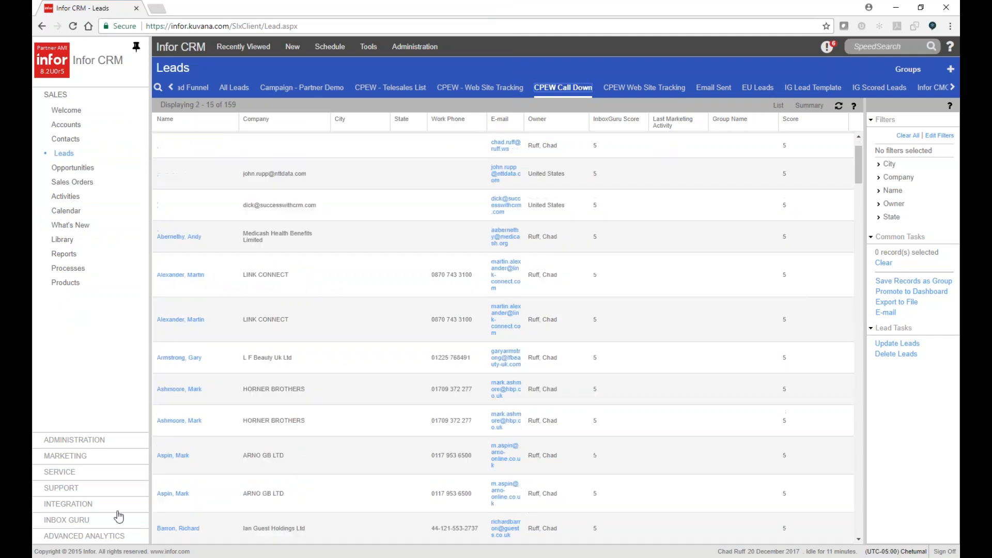
Start a new Inbox Guru drip marketing campaign named Demo, leaving its smart tags empty.
click(71, 520)
click(73, 207)
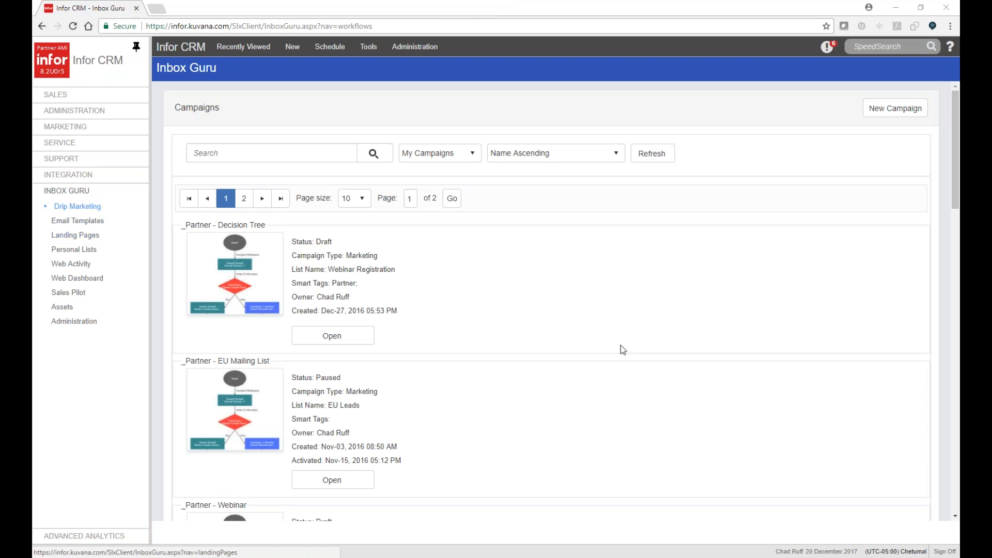
click(894, 115)
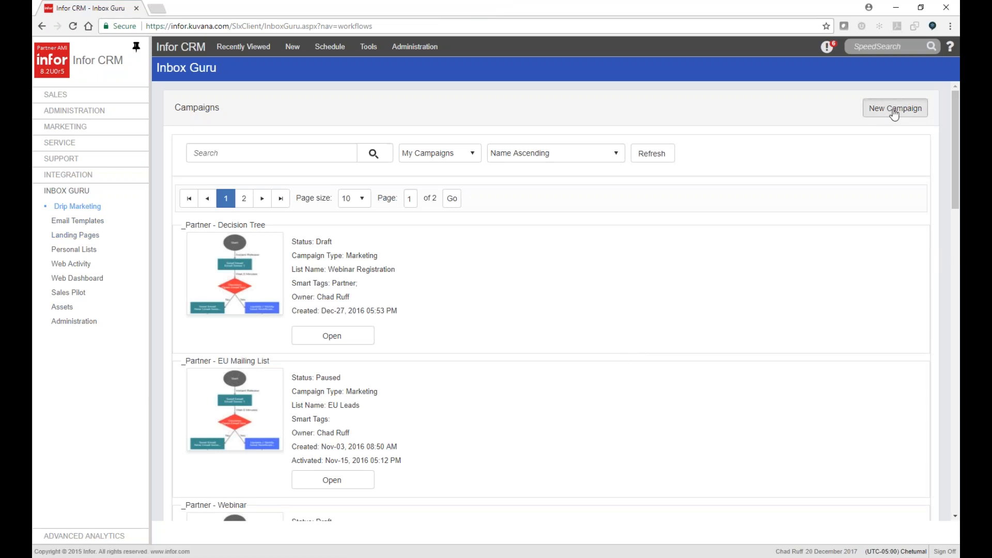
click(358, 162)
text(Demo)
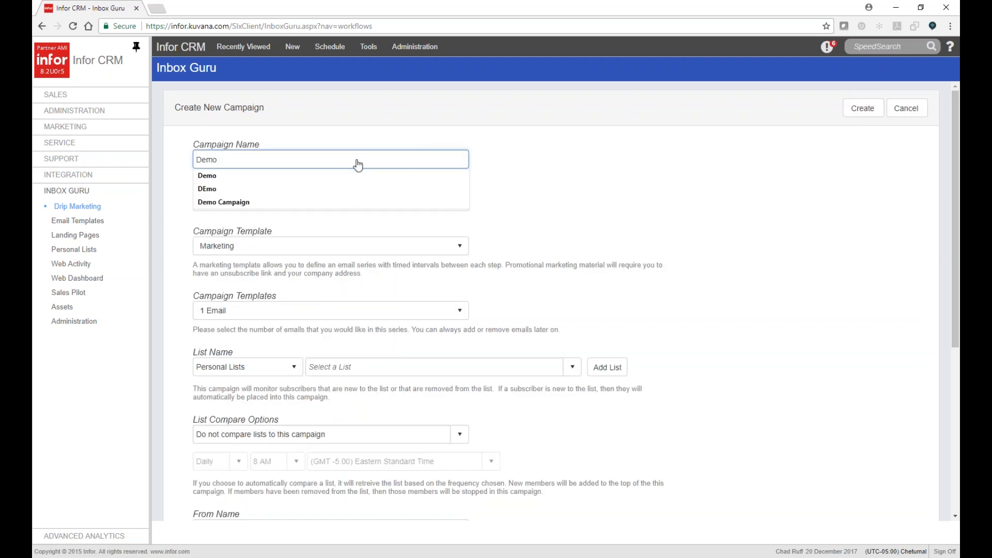
click(352, 176)
click(348, 200)
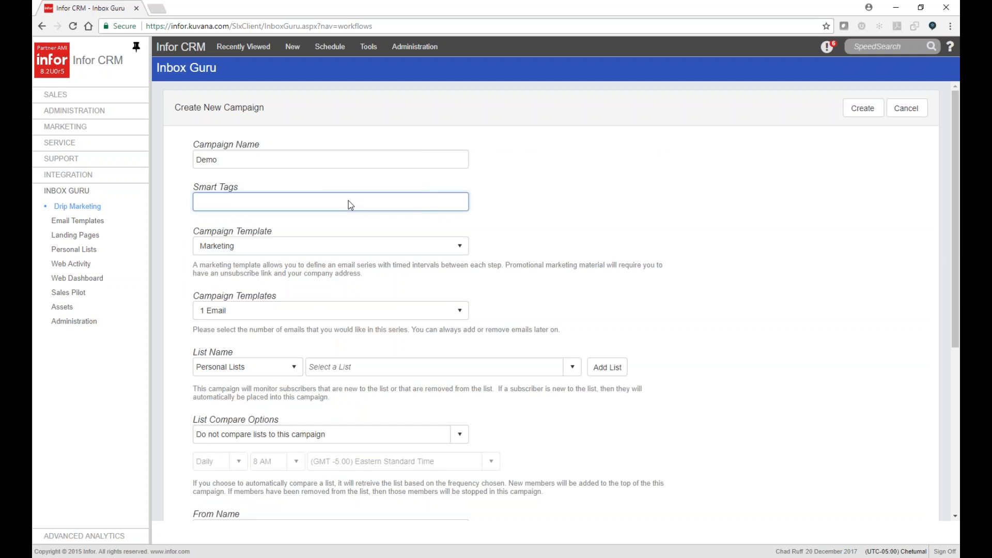
Keep the Marketing campaign template and set the campaign series to 2 Emails.
click(394, 246)
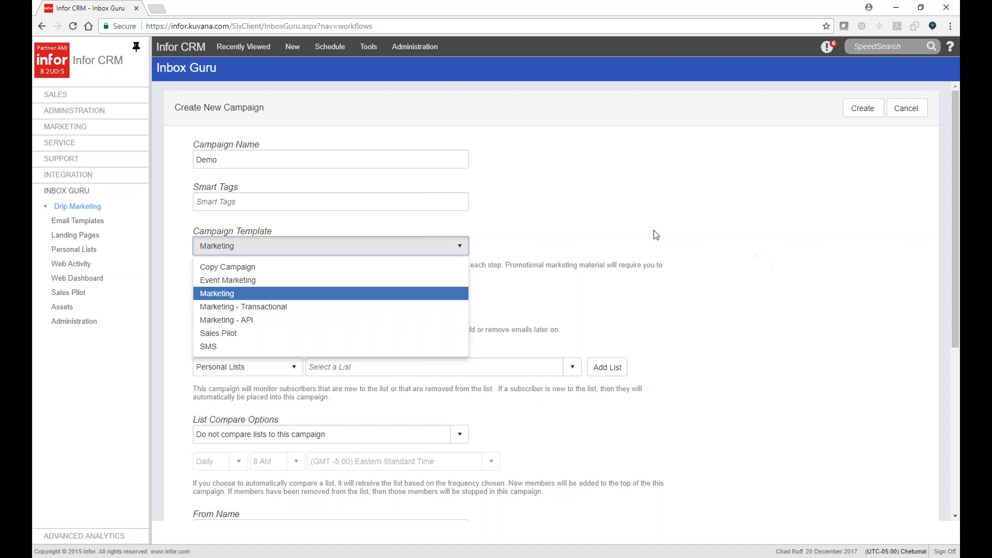
click(649, 256)
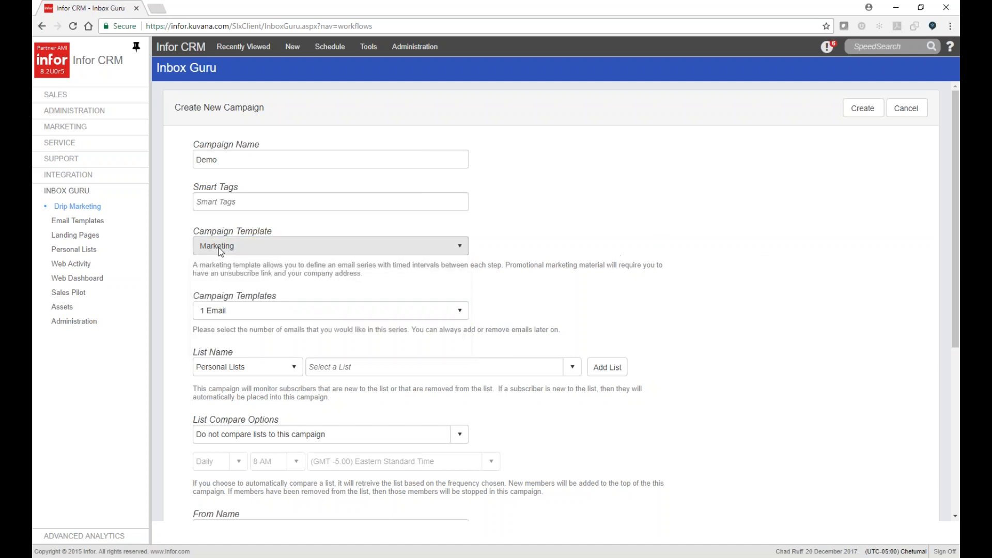
click(262, 311)
click(545, 242)
Use the dynamic group CPEW Call Down (Dynamic) as the campaign's list.
scroll(546, 243, down, 2)
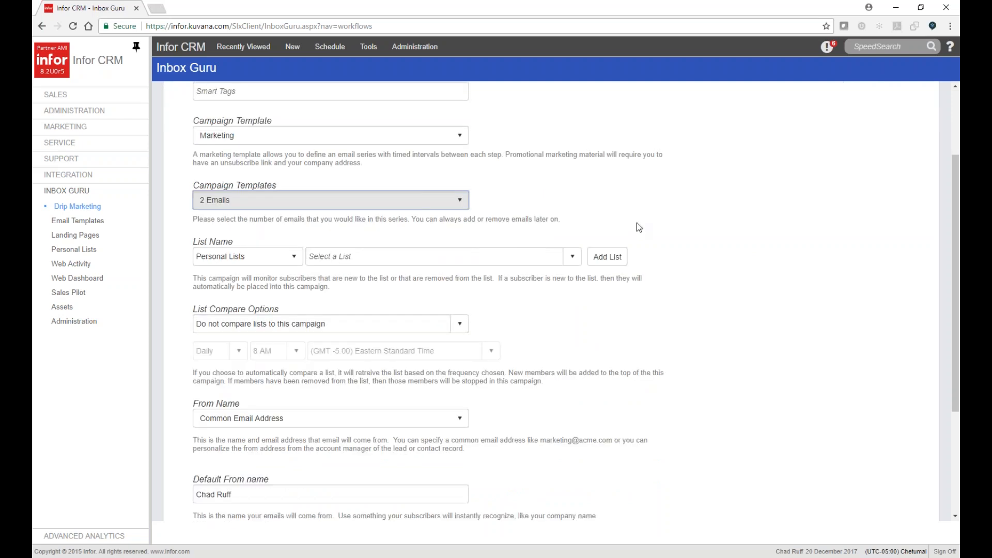
scroll(639, 227, down, 1)
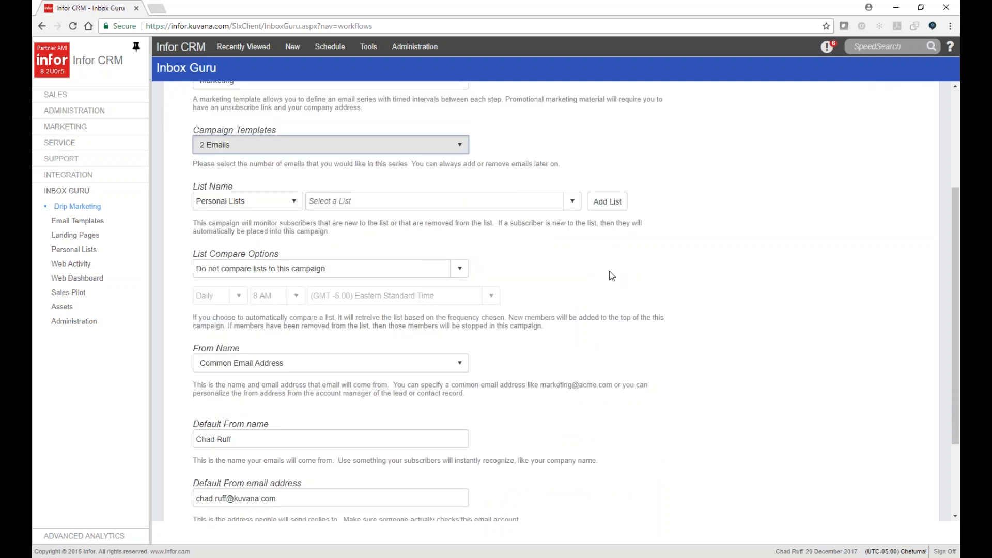
click(262, 202)
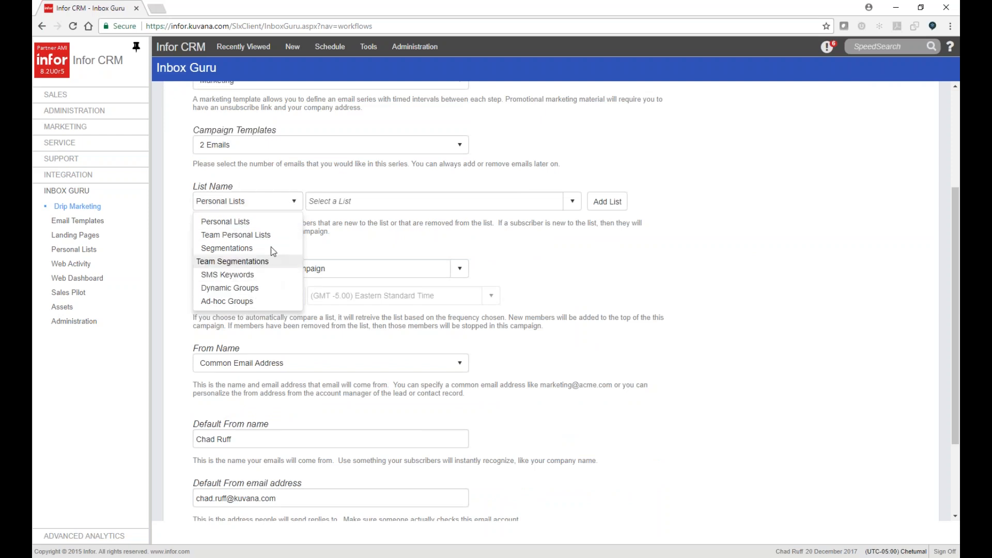
click(259, 289)
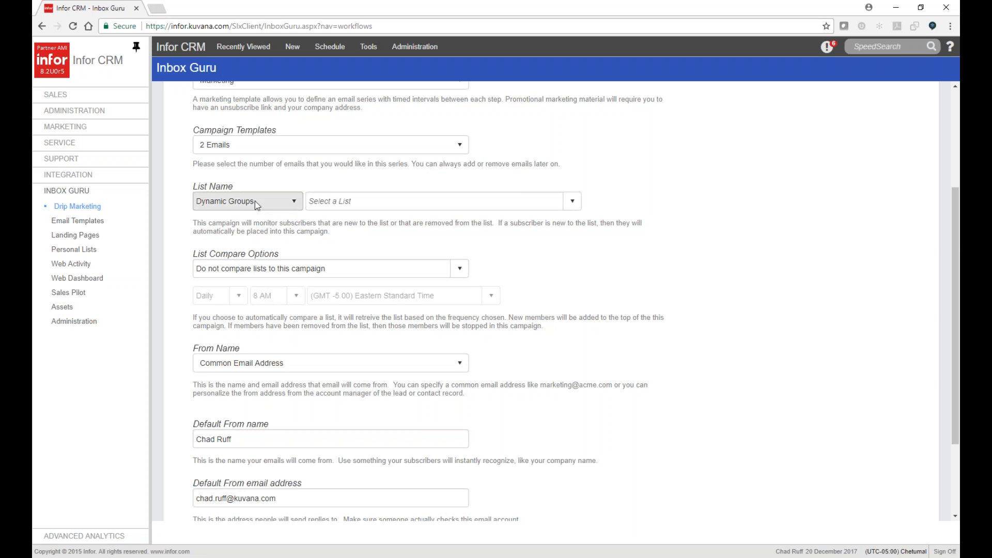
click(227, 203)
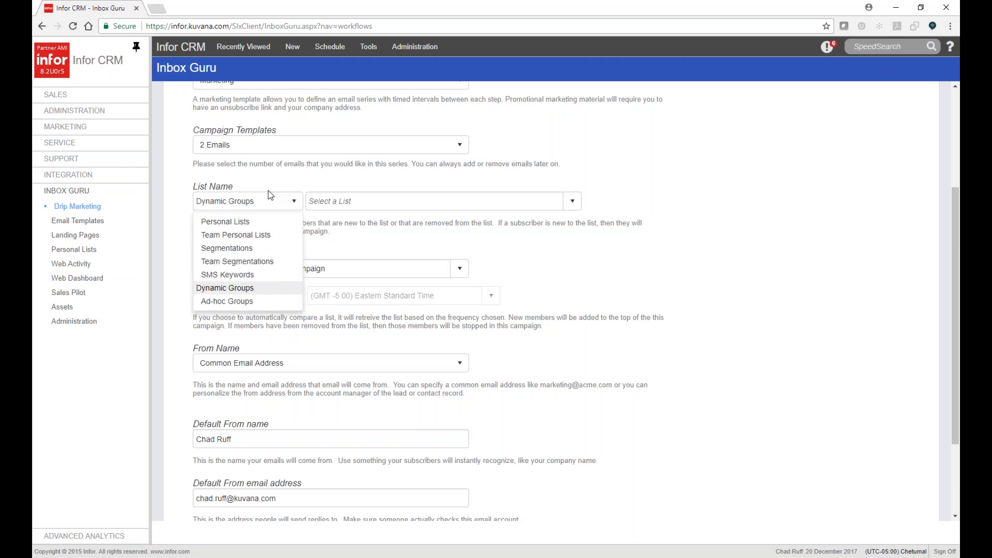
click(441, 203)
click(441, 203)
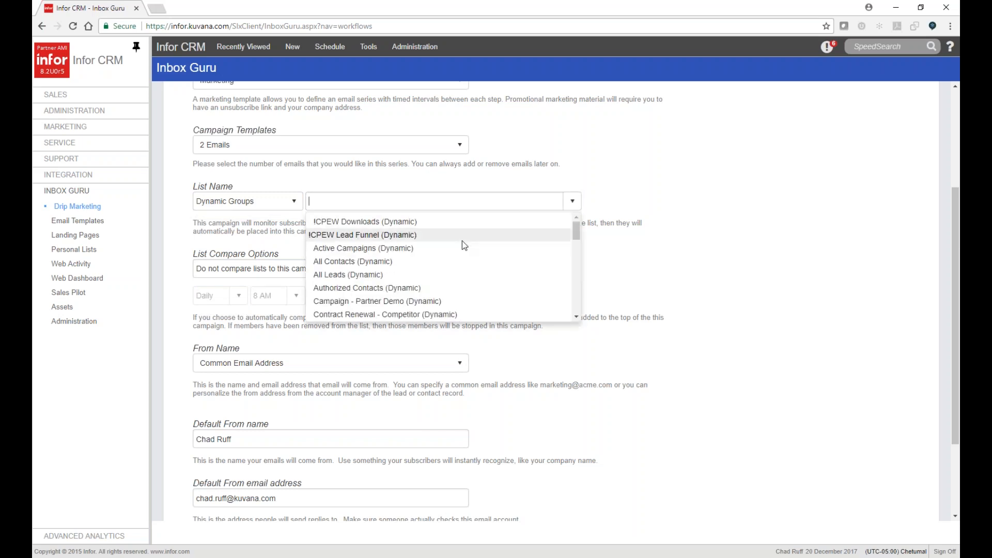
scroll(494, 284, down, 3)
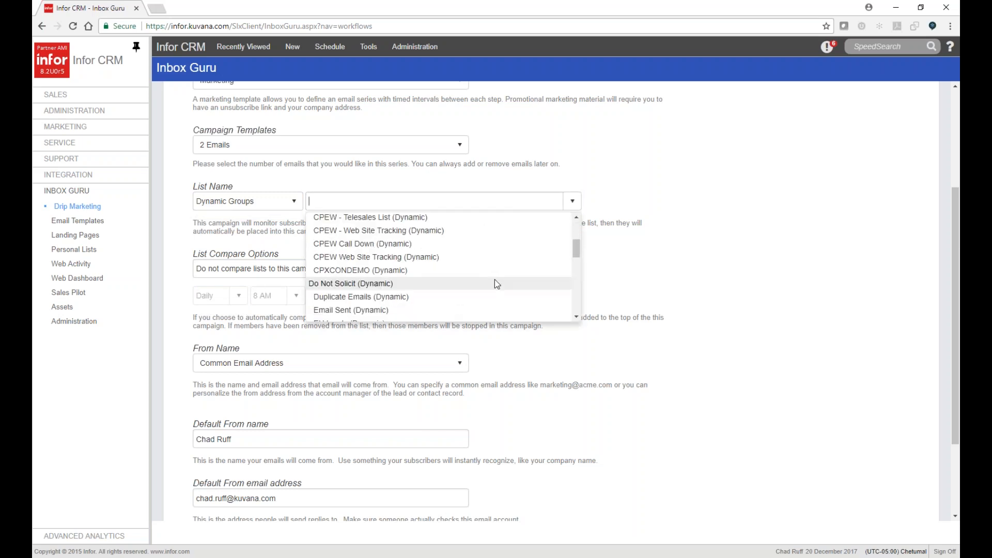
click(465, 243)
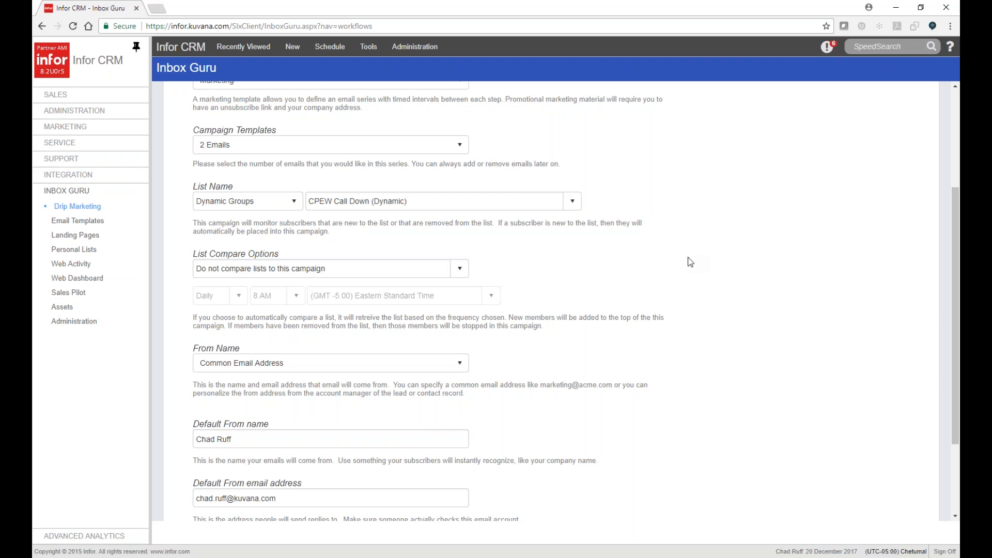
Set the list compare option to automatically compare lists to this campaign.
scroll(622, 267, down, 2)
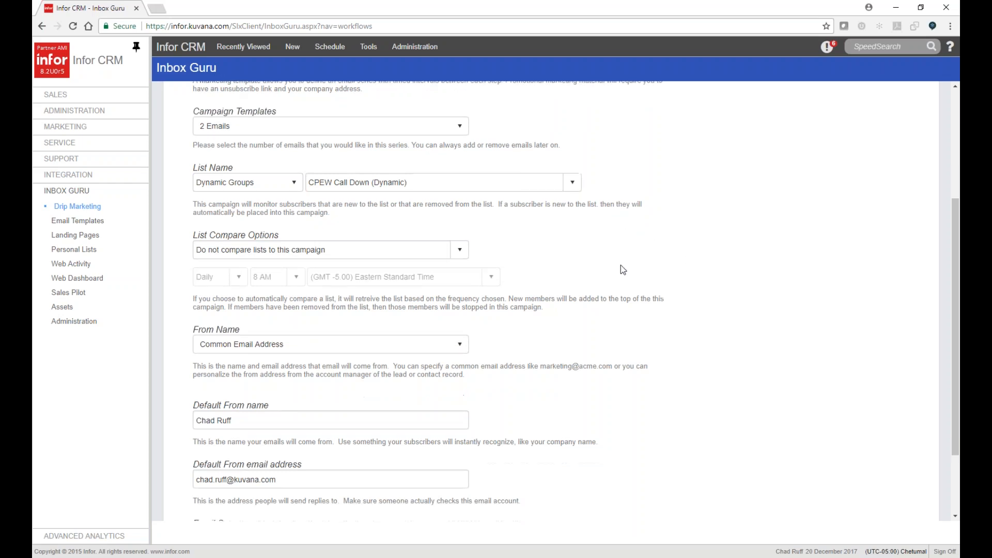
drag(193, 200, 290, 201)
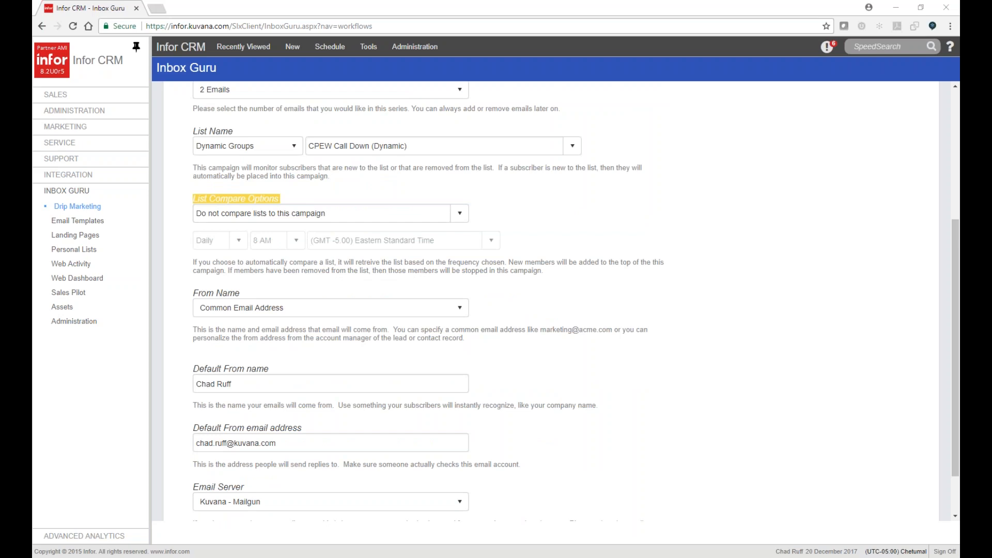
click(448, 210)
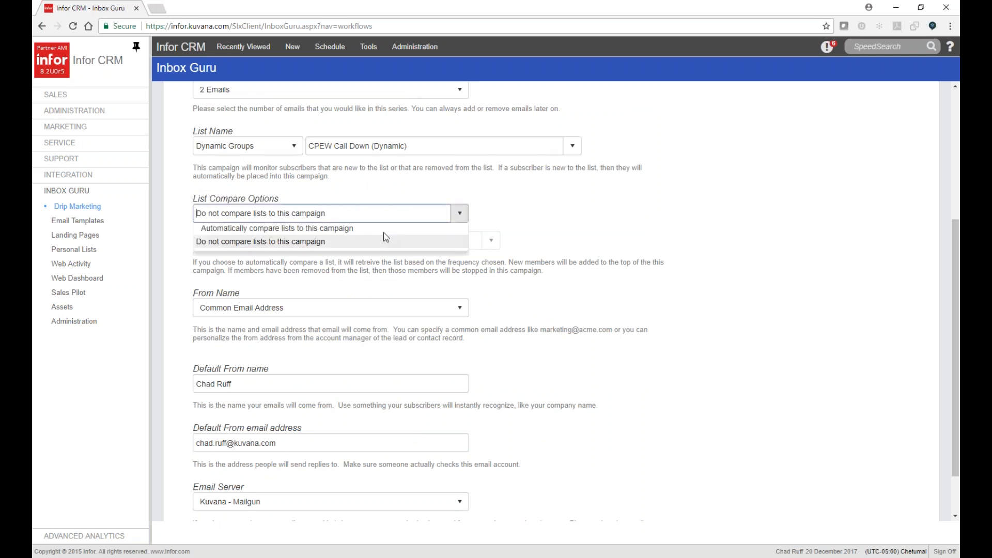
click(382, 228)
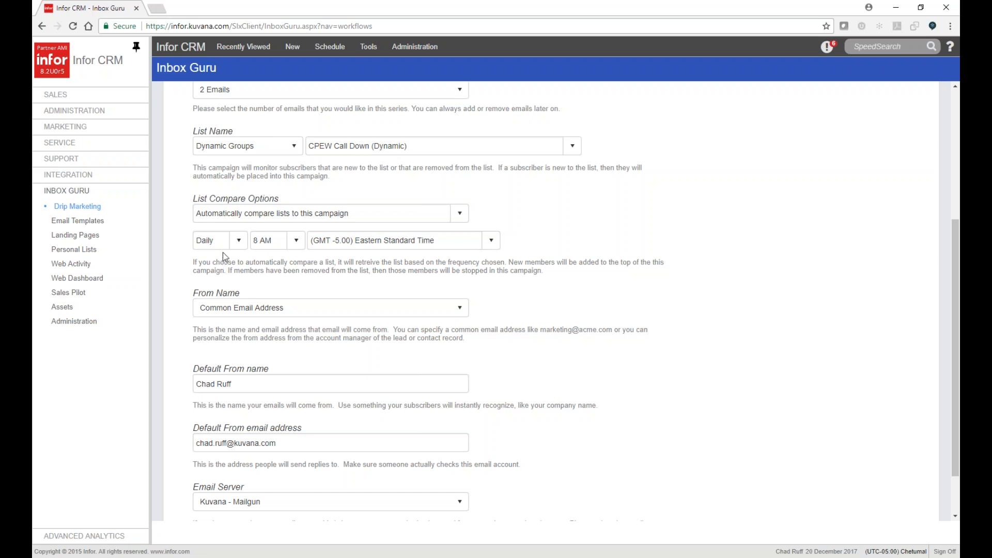
Keep Common Email Address as the From Name option and create the campaign.
scroll(522, 302, down, 1)
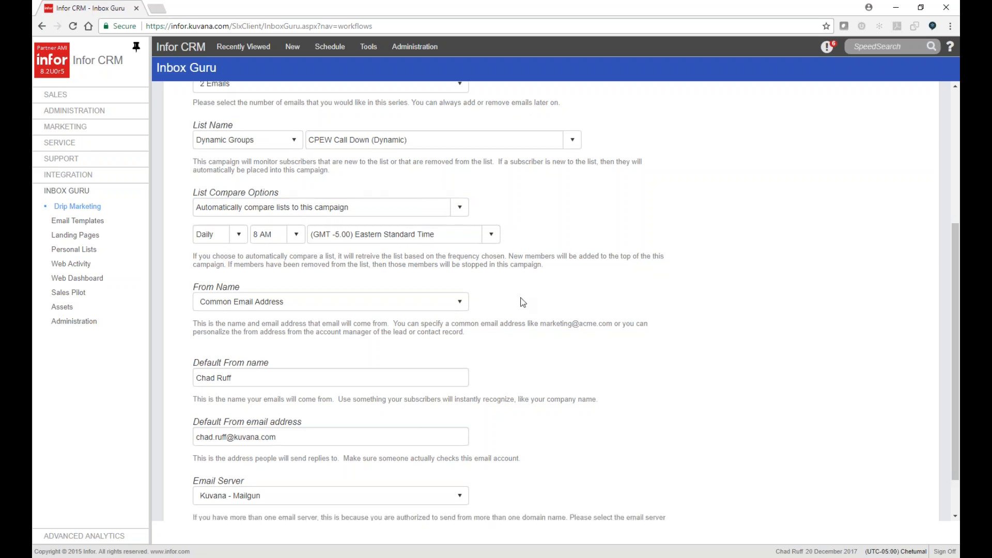
scroll(523, 302, down, 2)
click(351, 257)
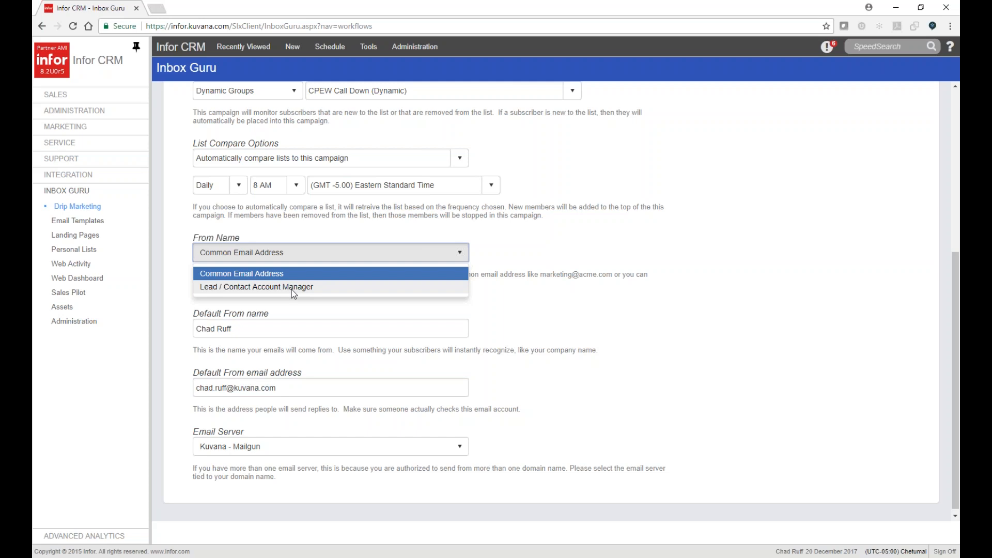
click(813, 285)
scroll(828, 232, up, 5)
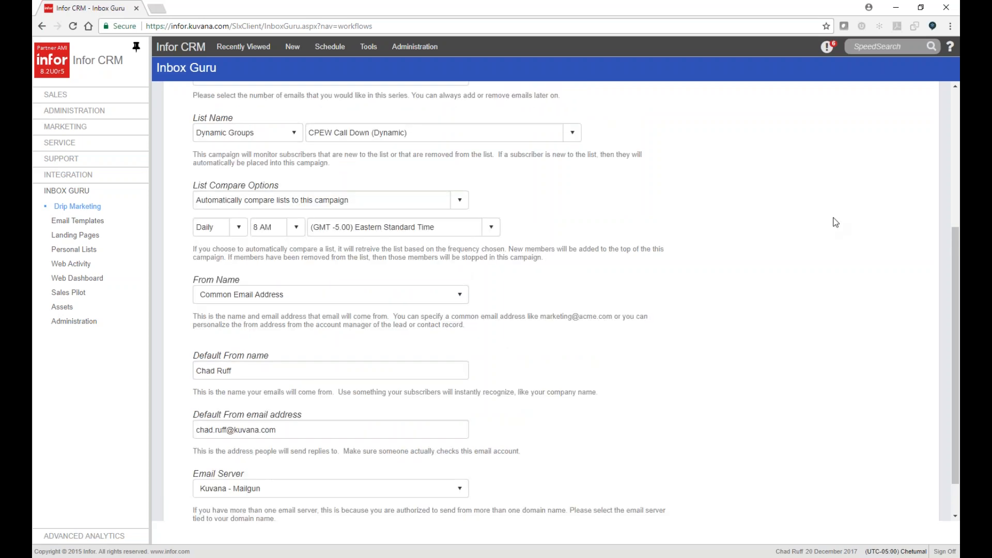
click(863, 108)
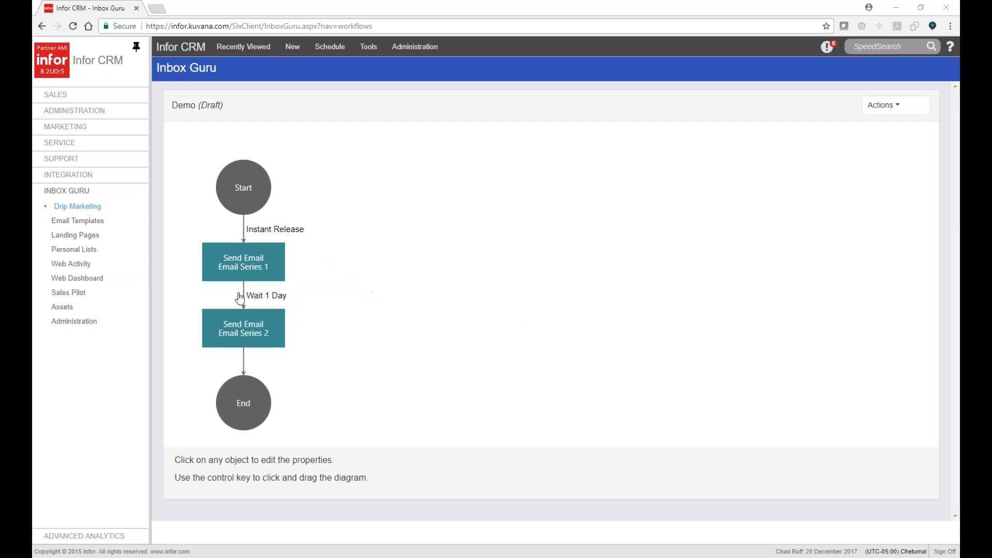
Set the wait between Email Series 1 and Email Series 2 to 5 days.
click(268, 299)
click(481, 252)
key(BackSpace)
text(5)
click(535, 297)
click(442, 282)
click(458, 319)
Insert a Decision action after the Email Series 1 step.
click(246, 261)
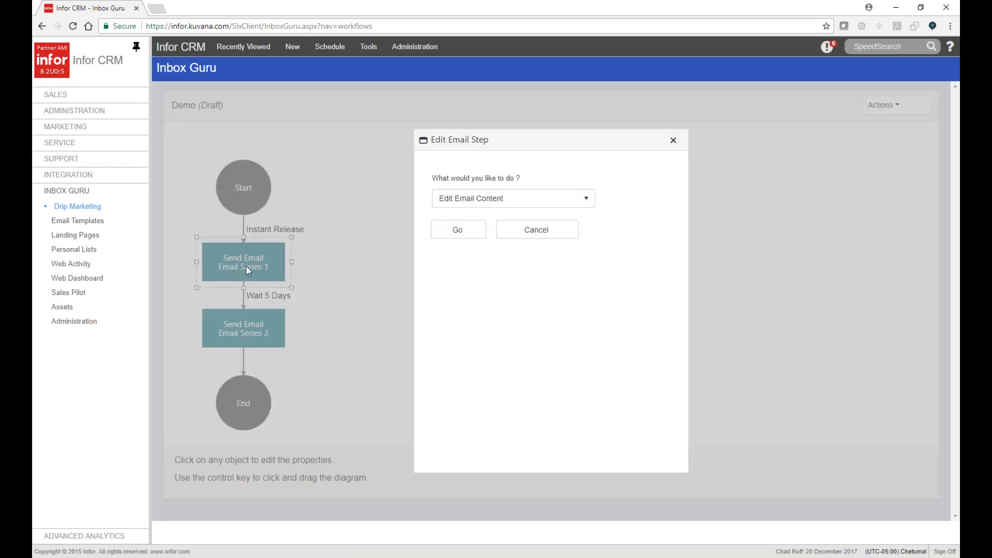
click(484, 199)
click(482, 251)
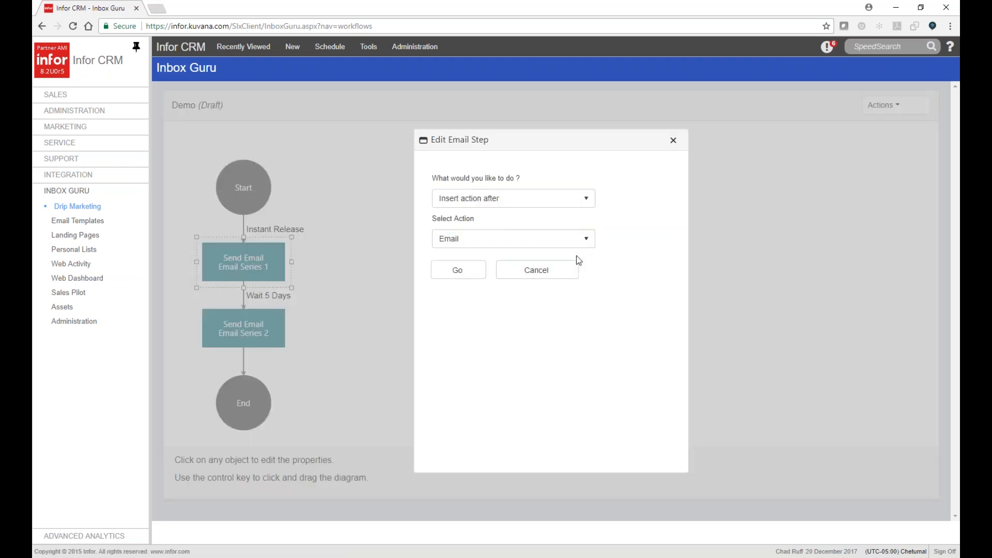
click(555, 240)
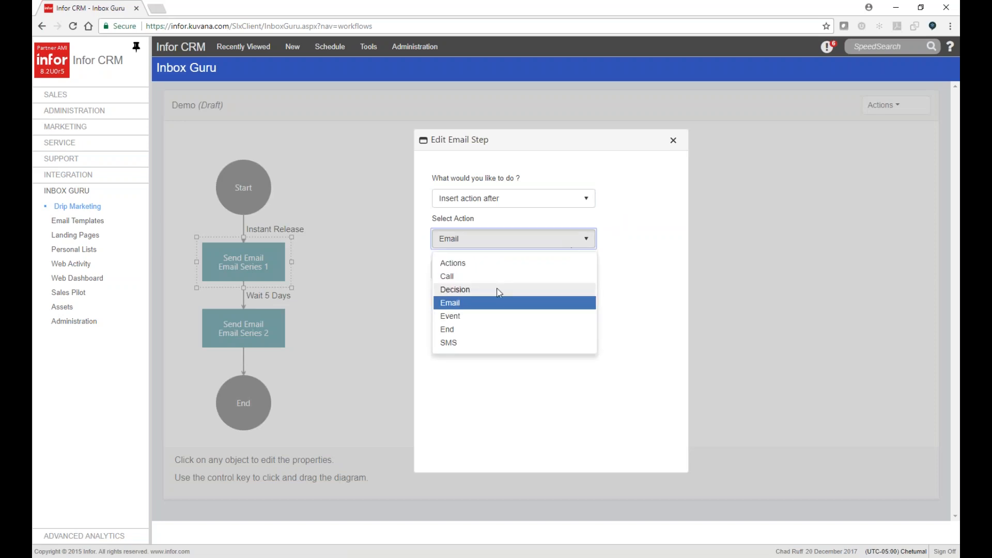
click(489, 289)
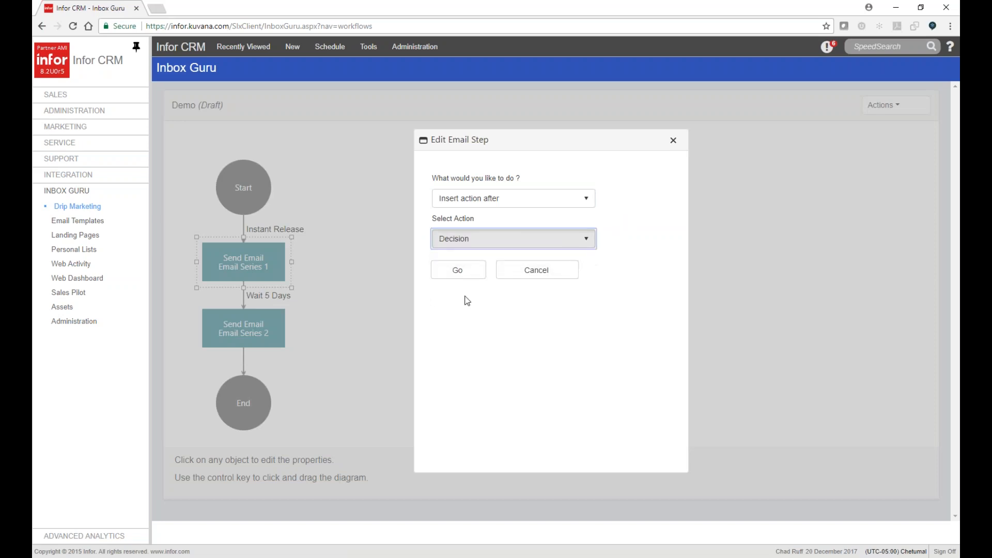
click(457, 270)
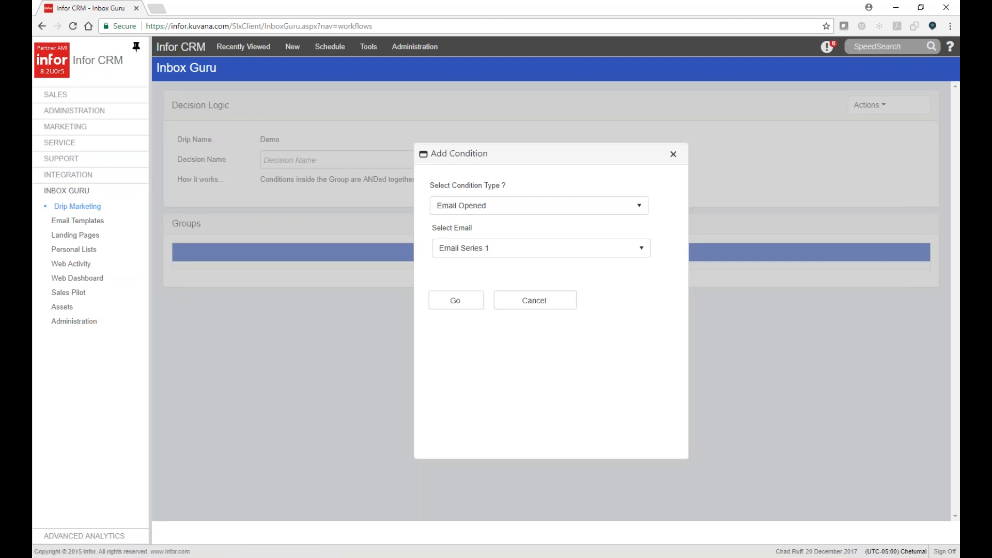
Add an Email Opened condition for Email Series 1 to the decision logic.
click(497, 246)
click(495, 240)
click(516, 205)
click(516, 189)
click(456, 299)
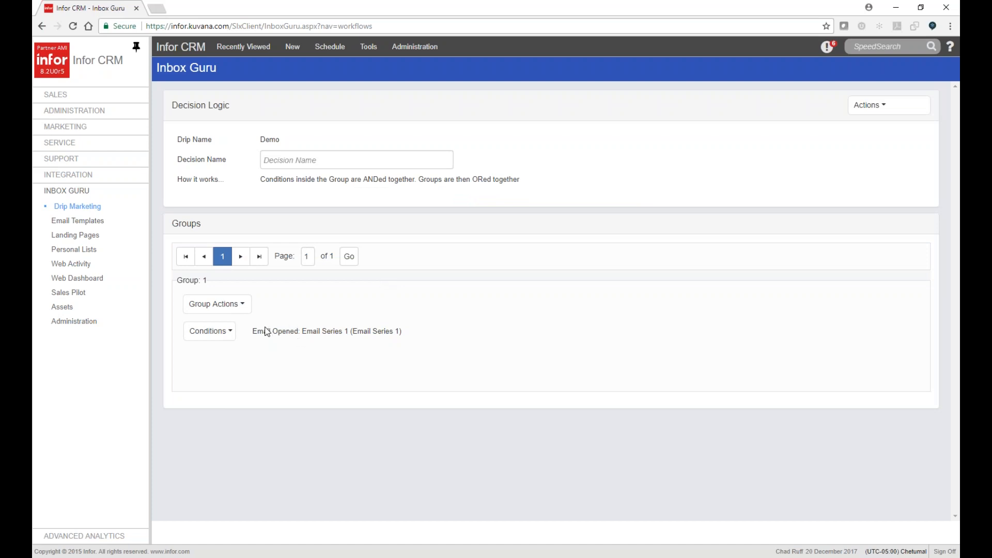
Add a second condition group to the decision logic with an Email Clicked condition for Email Series 1.
click(887, 107)
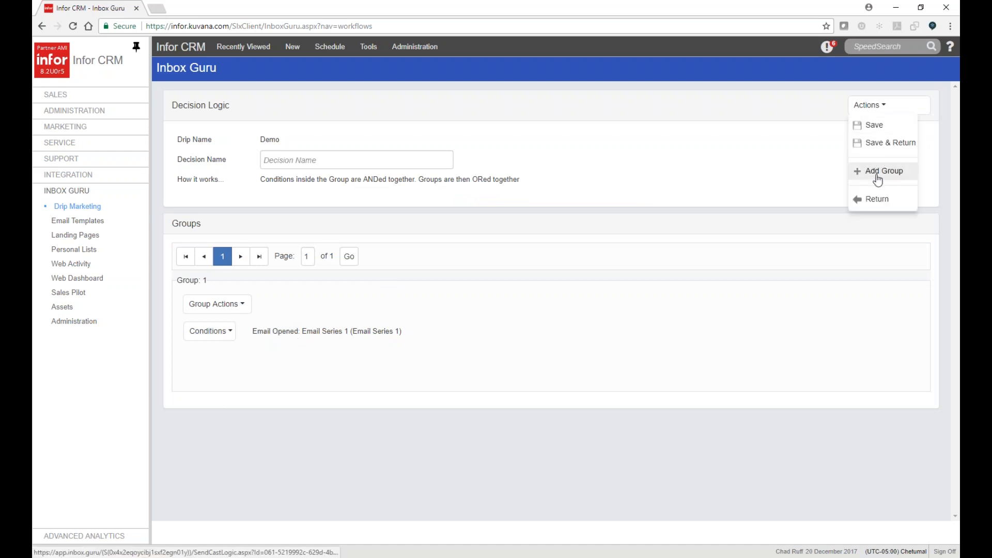
click(878, 177)
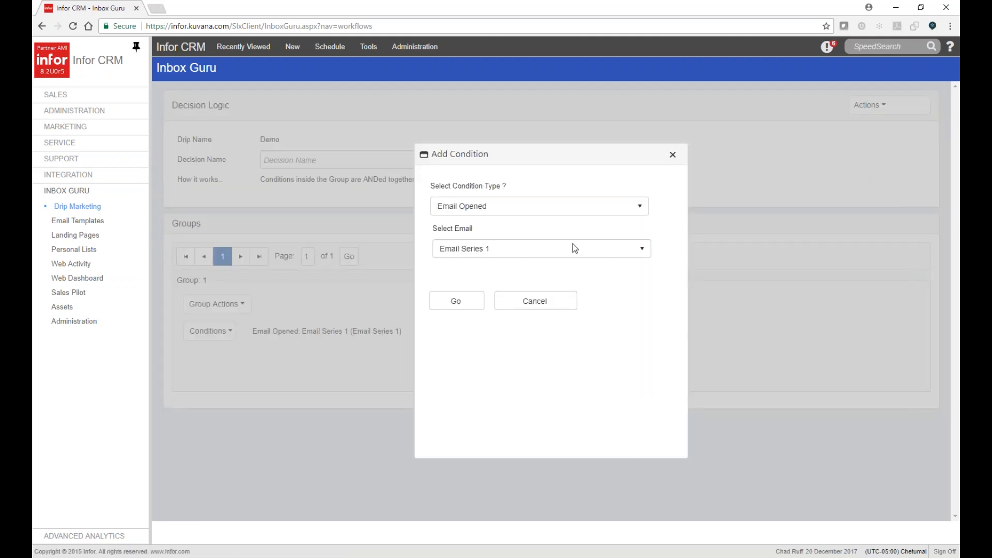
click(550, 206)
click(501, 270)
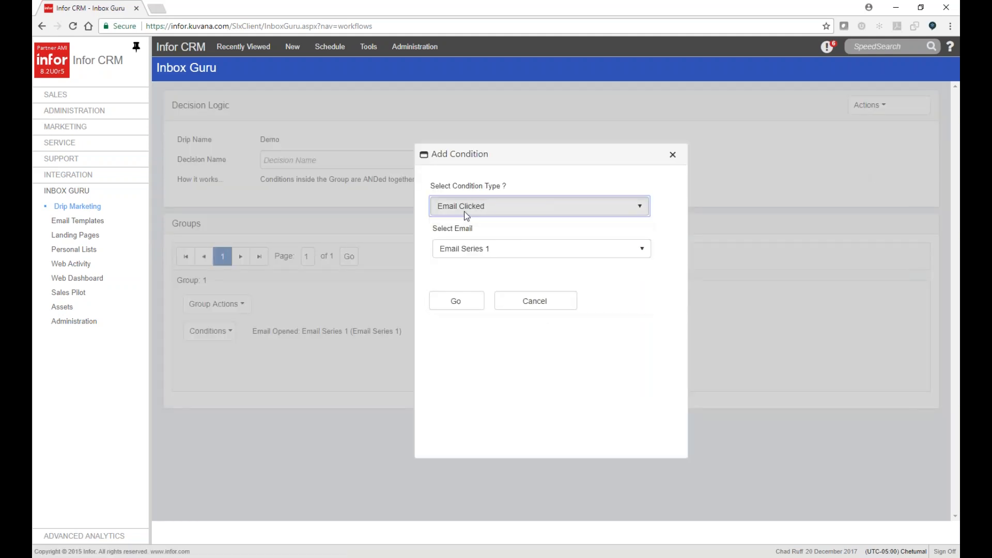
click(458, 304)
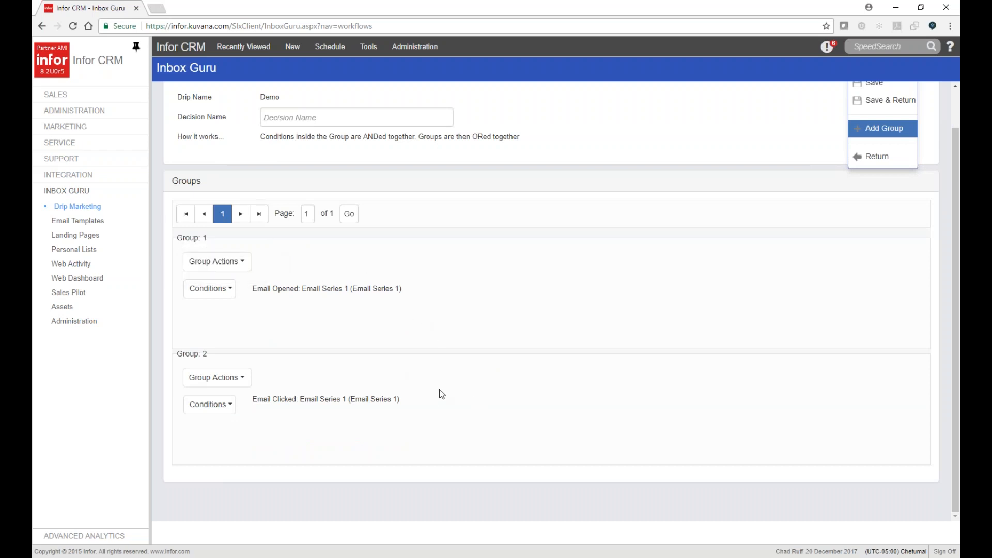
Name the decision "Opened / Clicked", then save it and return to the campaign diagram.
scroll(436, 357, up, 2)
click(331, 160)
text(OPen)
key(BackSpace)
key(BackSpace)
key(BackSpace)
text(pened)
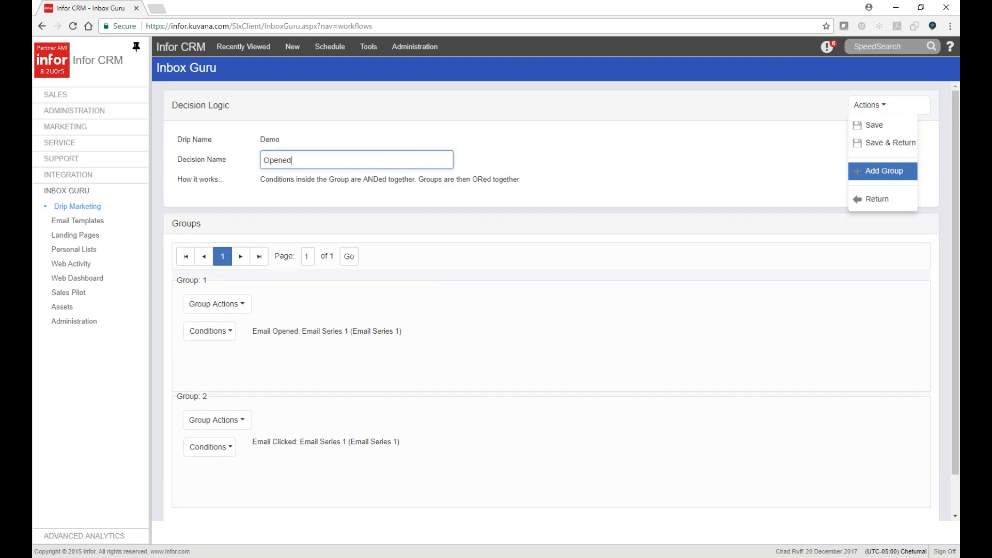
text( / Clicked)
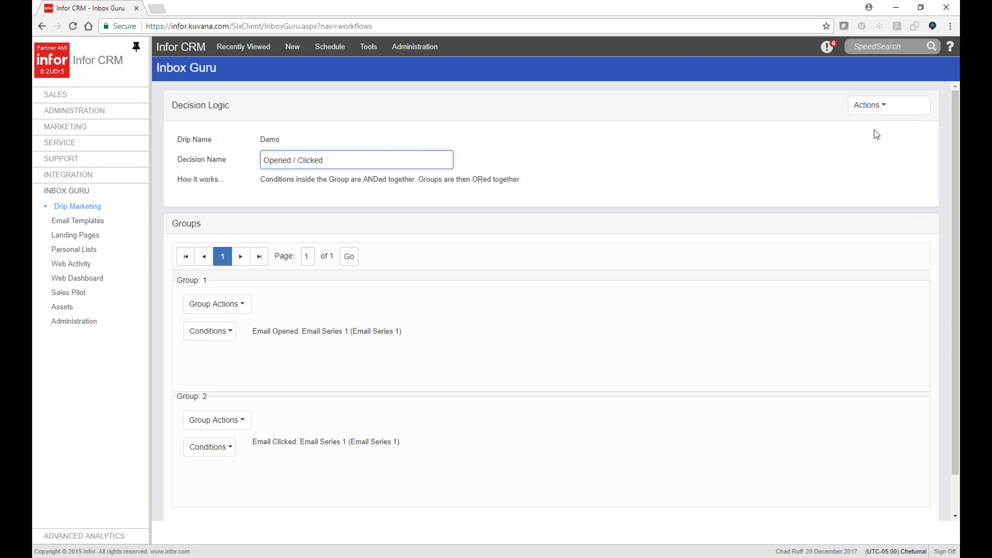
mouse_move(873, 111)
click(875, 145)
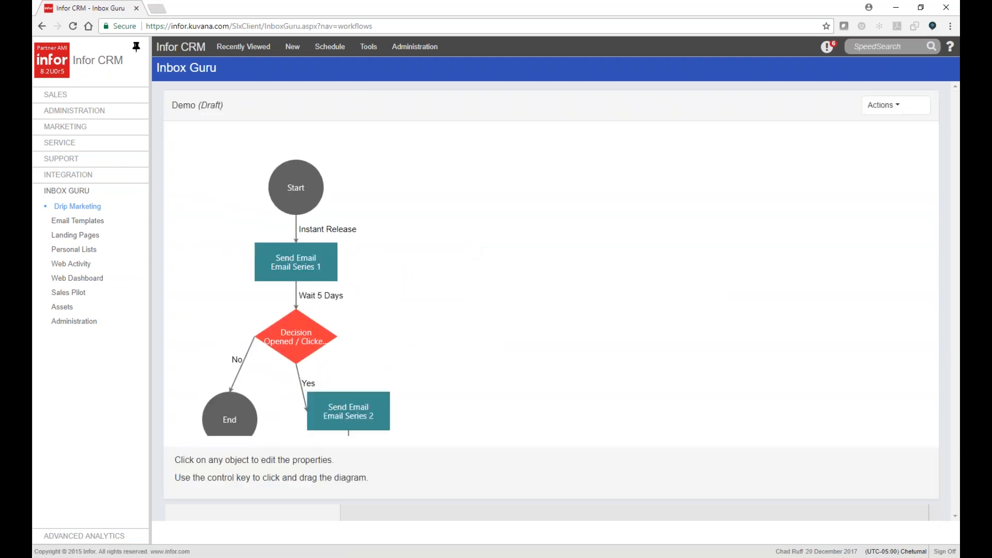
Change the End step on the decision's No branch to a Call action.
drag(406, 344, 439, 276)
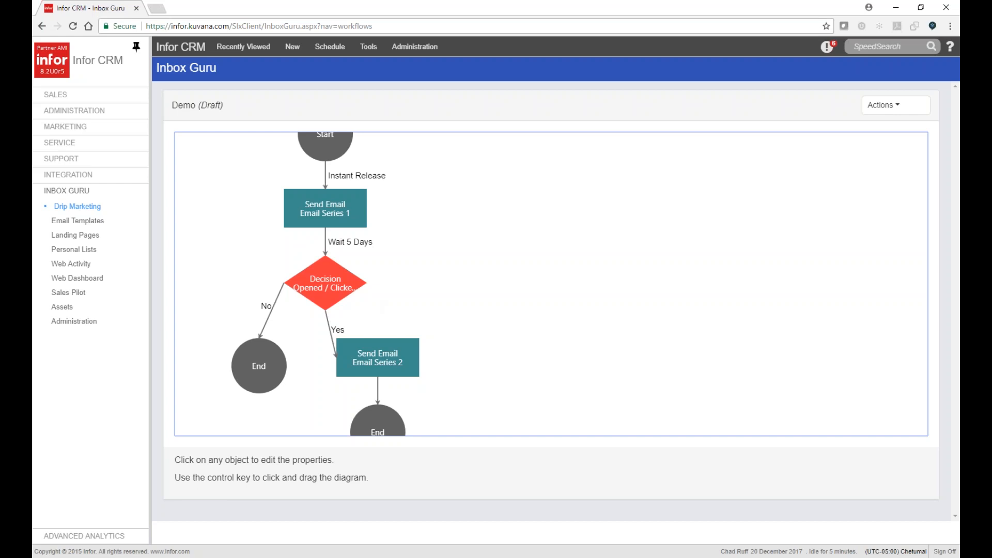
click(249, 360)
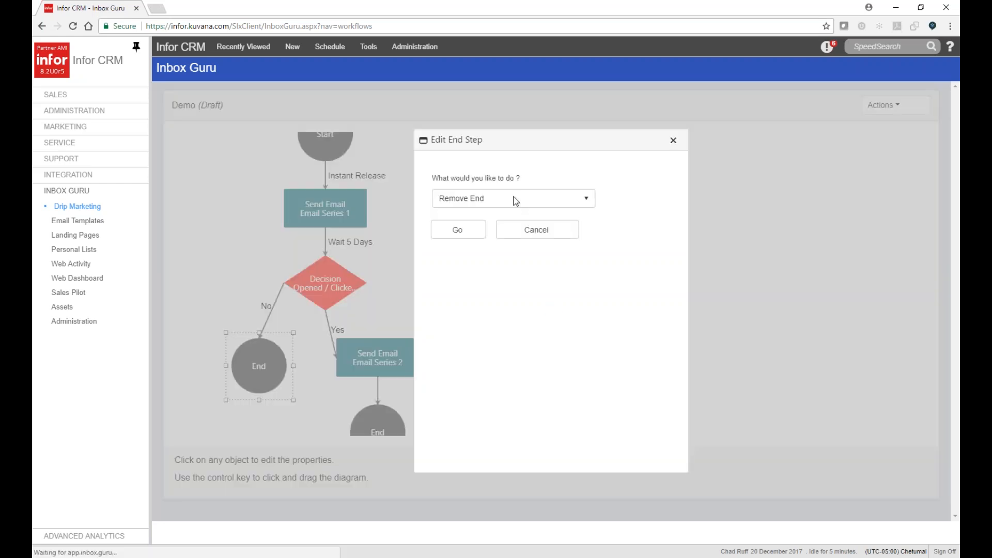
click(481, 201)
click(478, 220)
click(559, 236)
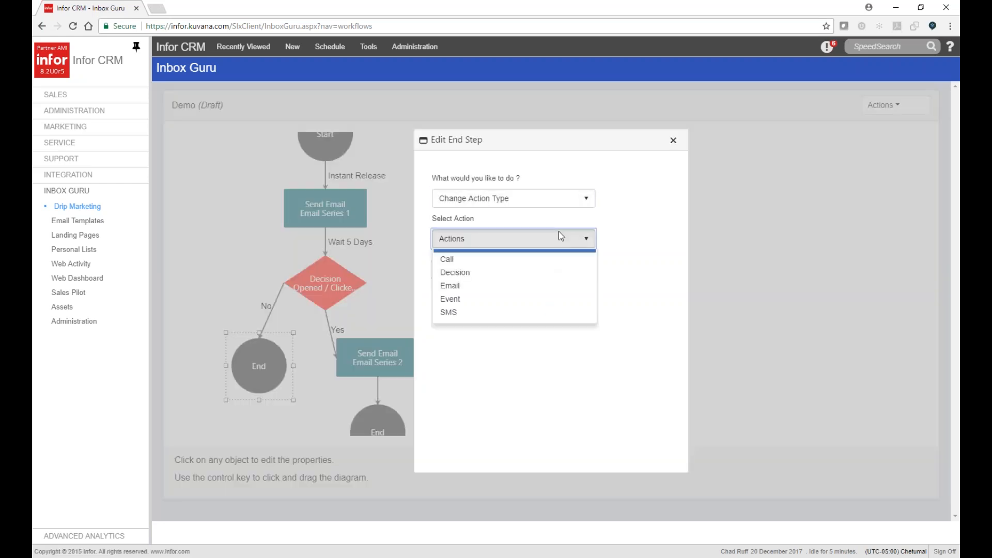
click(483, 280)
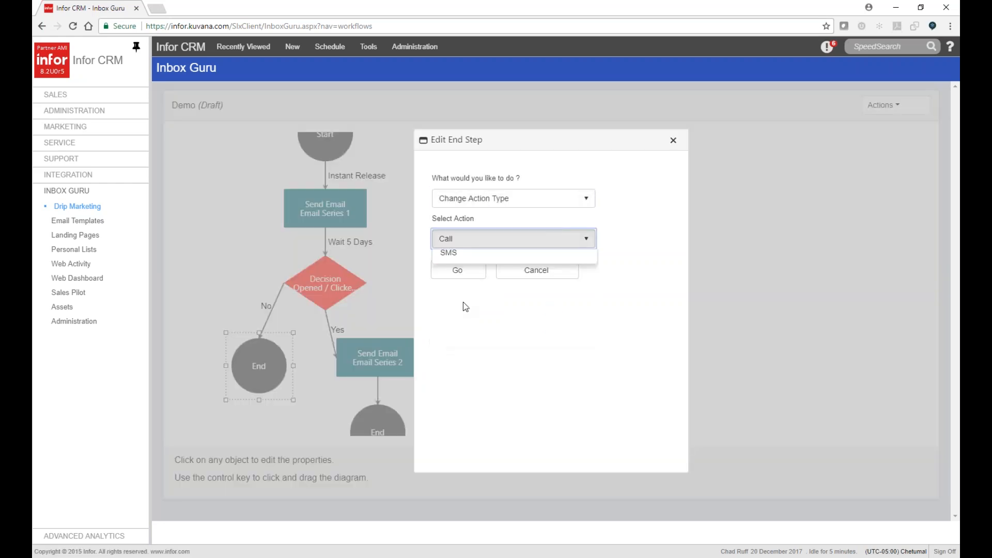
click(454, 274)
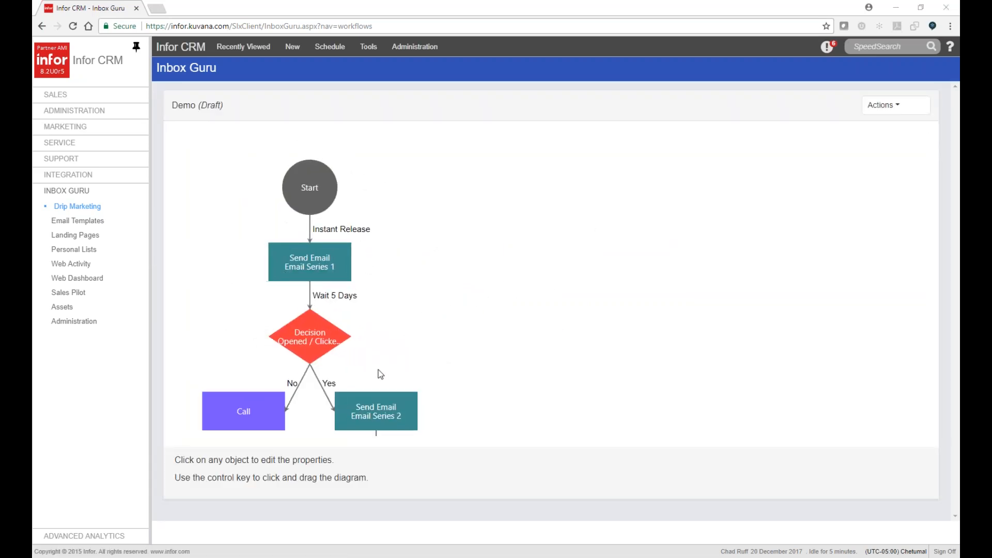
Open the call script of the new Call step and name the step "Product Expiration".
click(262, 335)
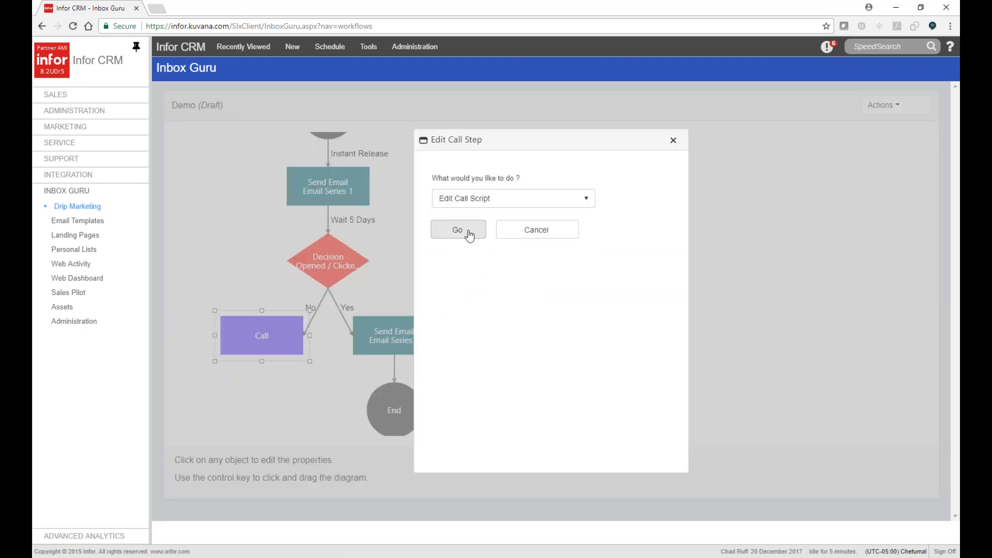
click(466, 231)
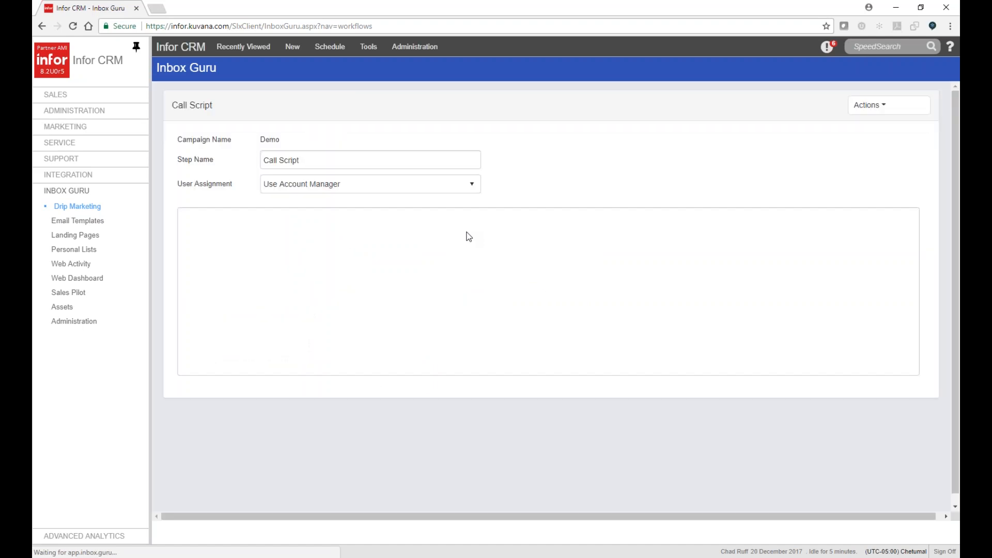
triple_click(325, 161)
text(Pro)
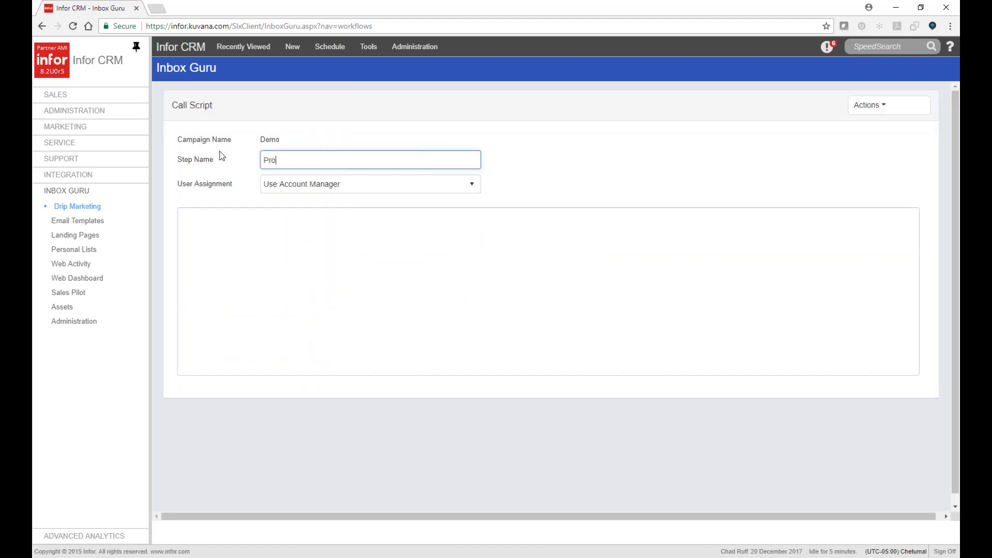
text(duct Expiration)
key(Tab)
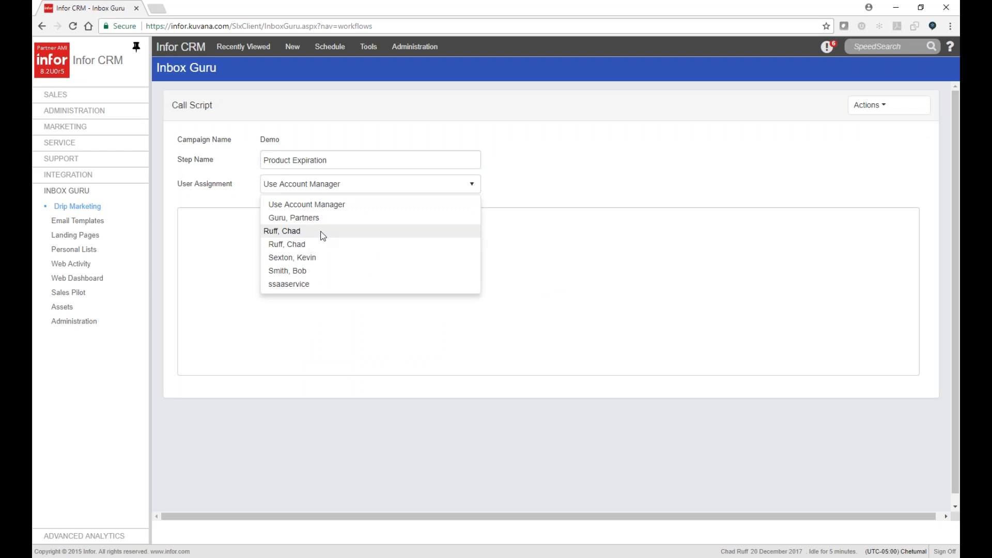
Assign the call to Use Account Manager, enter the script "Please call this person for product expiration.", and save and return.
click(331, 205)
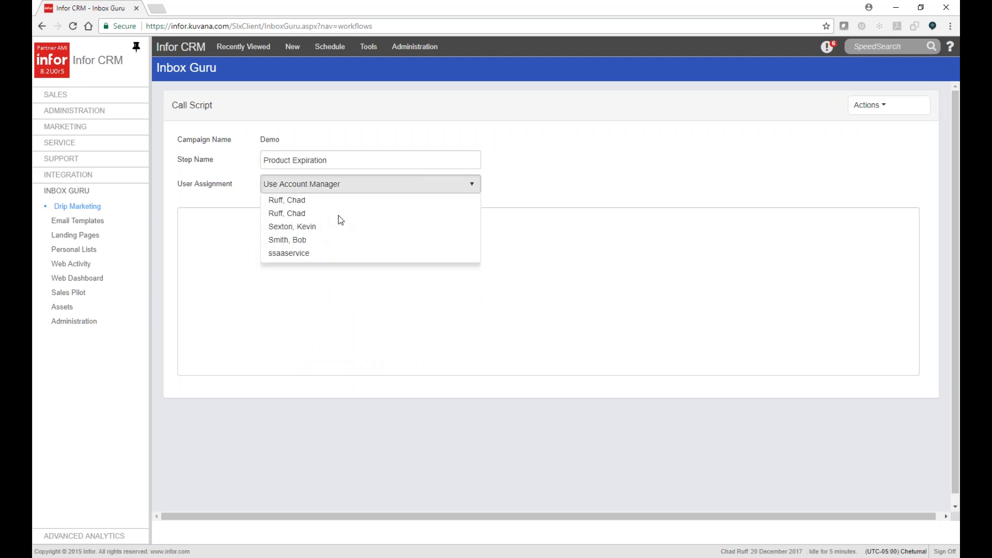
click(412, 256)
text(Pl)
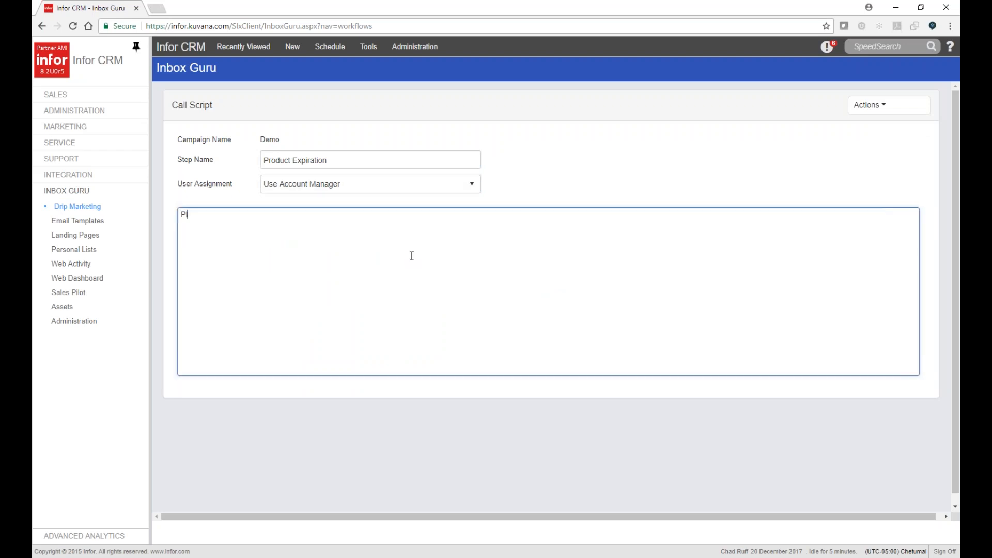
text(ease call this person for product expiration.)
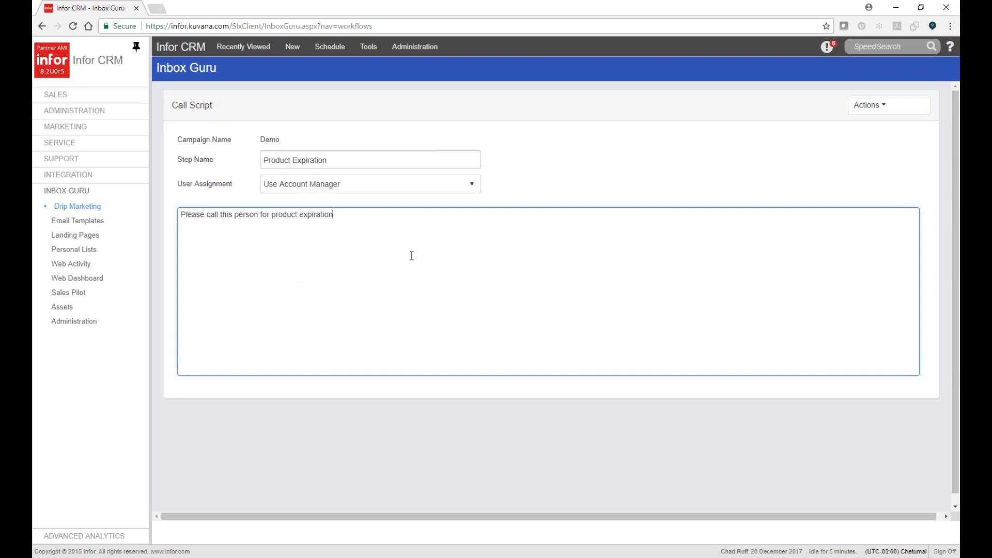
click(870, 105)
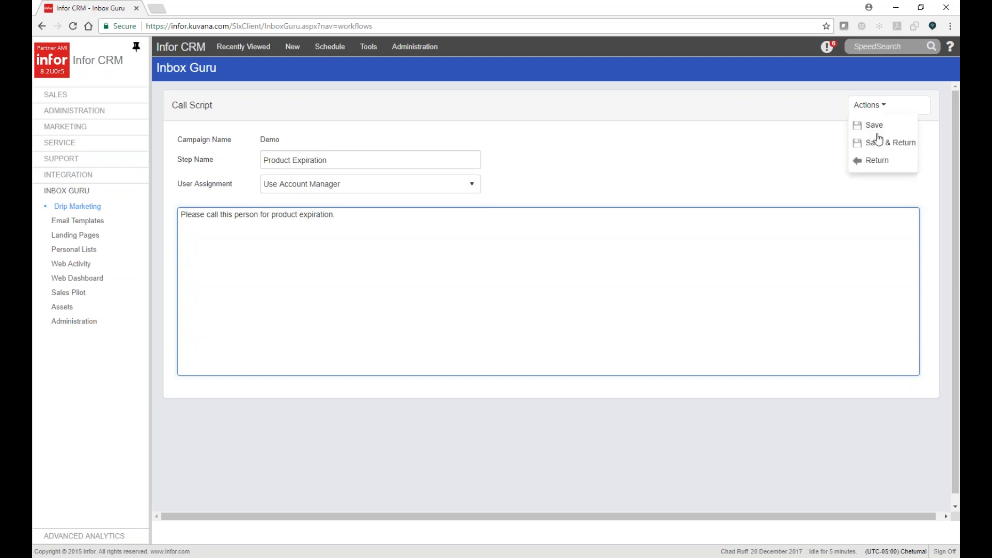
click(875, 139)
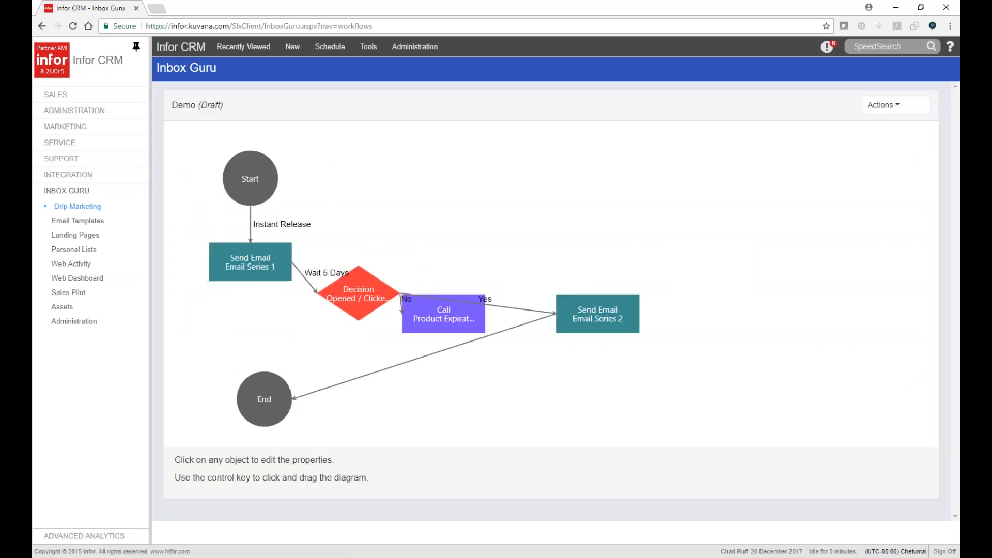
Insert an Email action after the Product Expiration call step.
drag(404, 362, 433, 229)
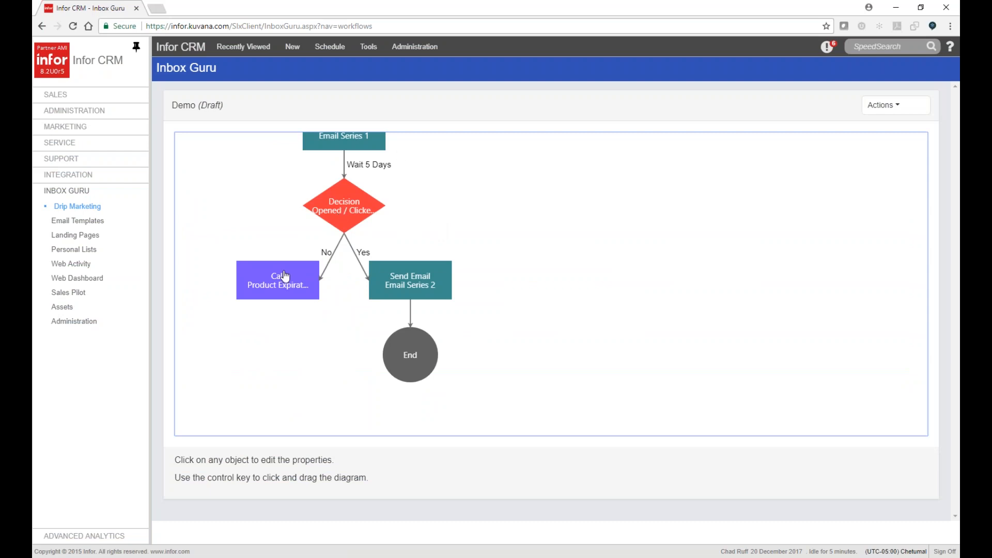
click(65, 97)
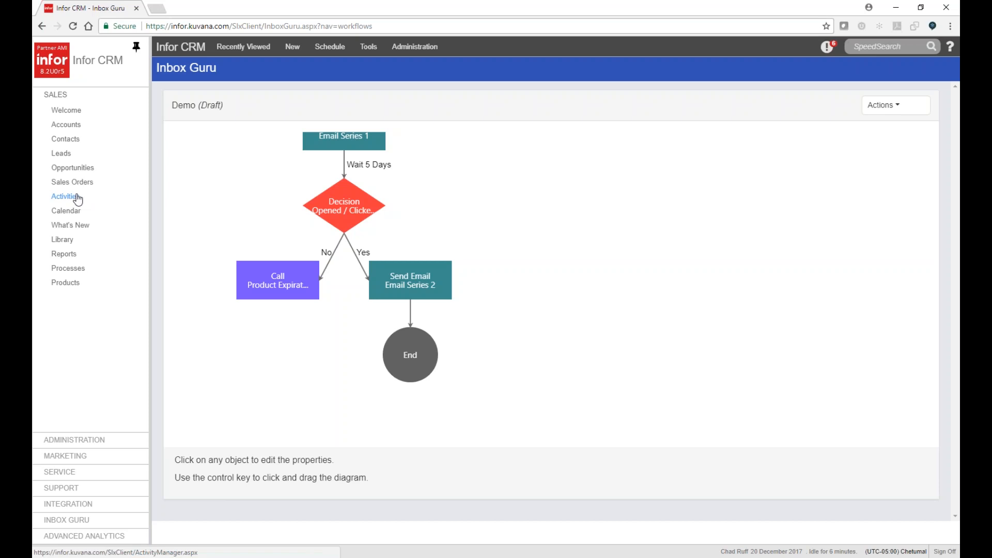
click(275, 280)
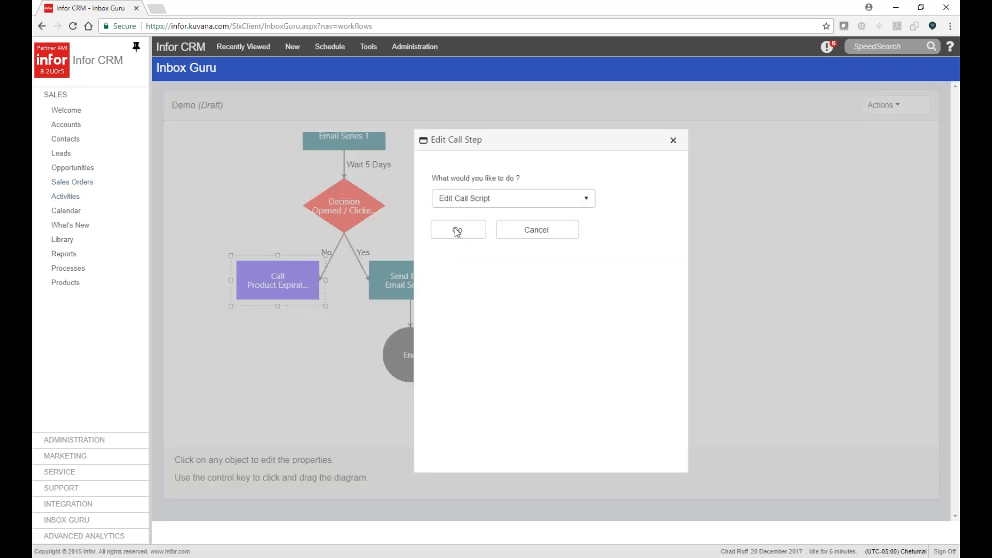
click(481, 198)
click(481, 240)
click(479, 237)
click(468, 303)
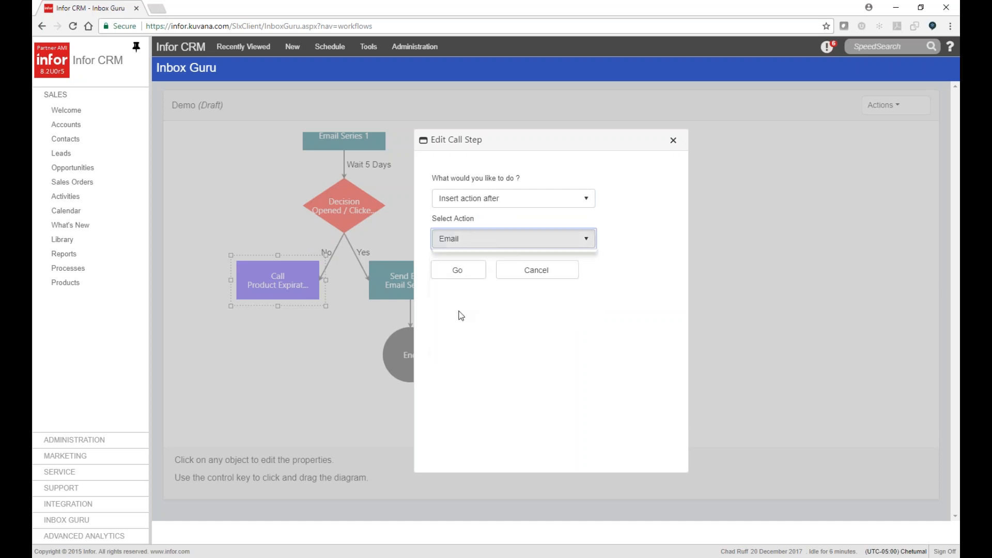
click(457, 270)
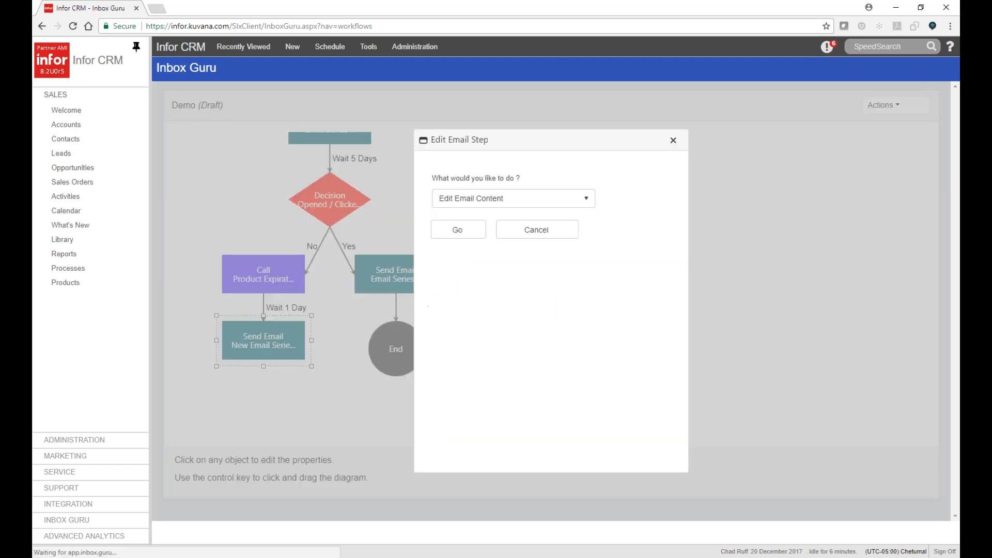
Insert an End action after the new email step on the No branch.
click(472, 199)
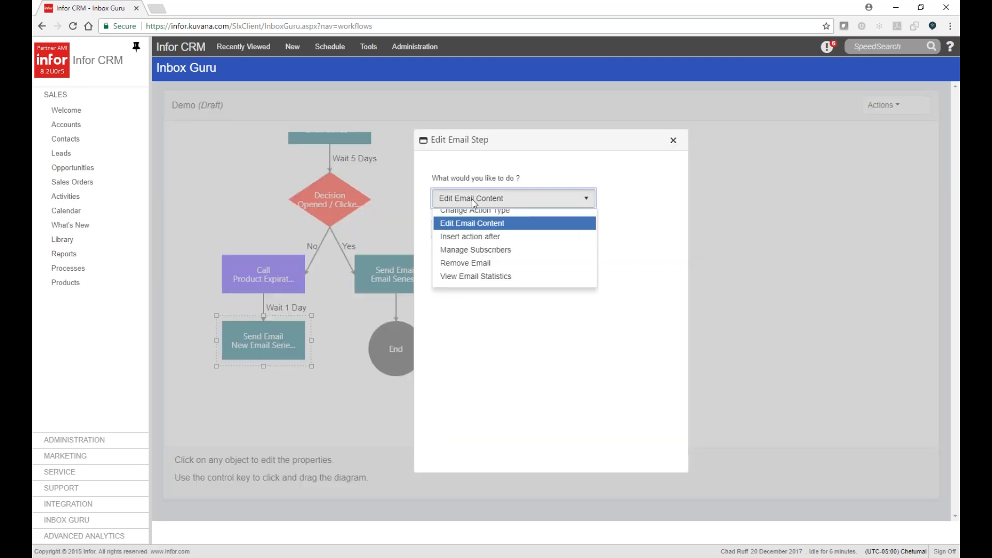
click(474, 249)
click(512, 238)
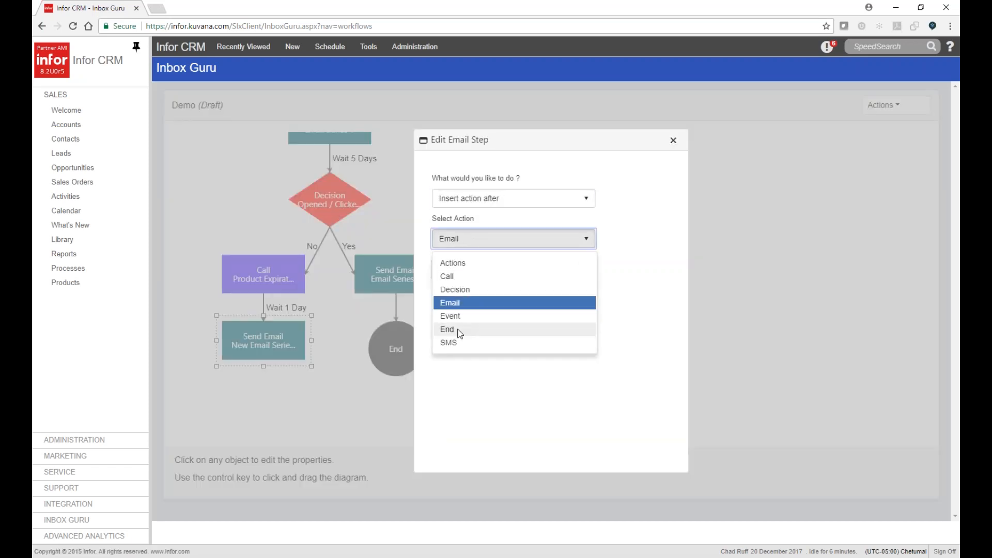
click(491, 328)
click(460, 334)
click(458, 270)
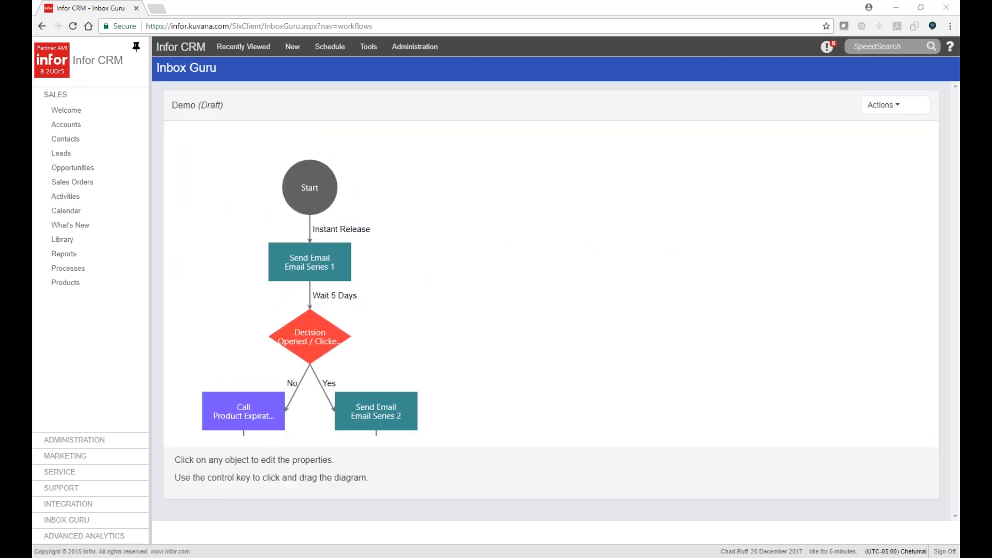
drag(423, 317, 428, 246)
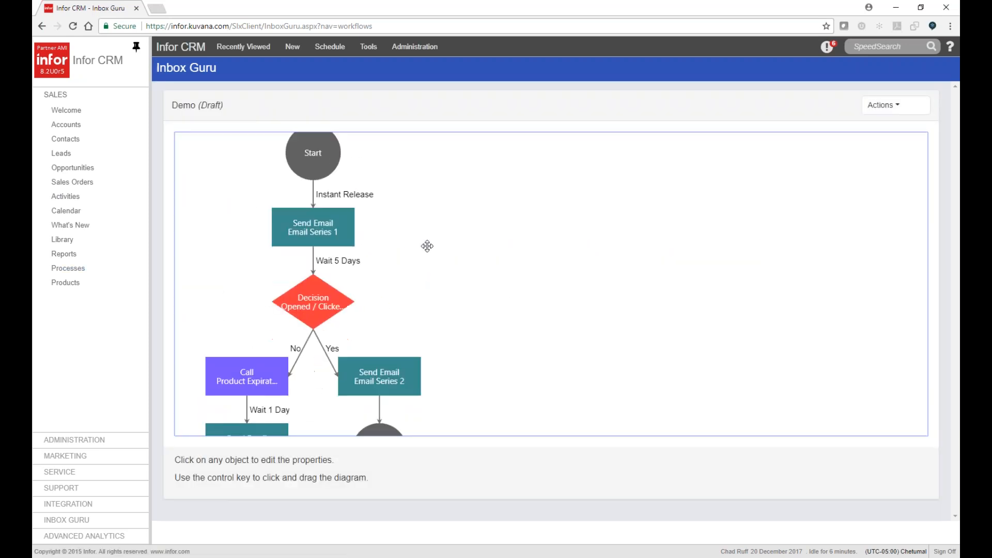
scroll(437, 268, down, 2)
scroll(437, 267, down, 1)
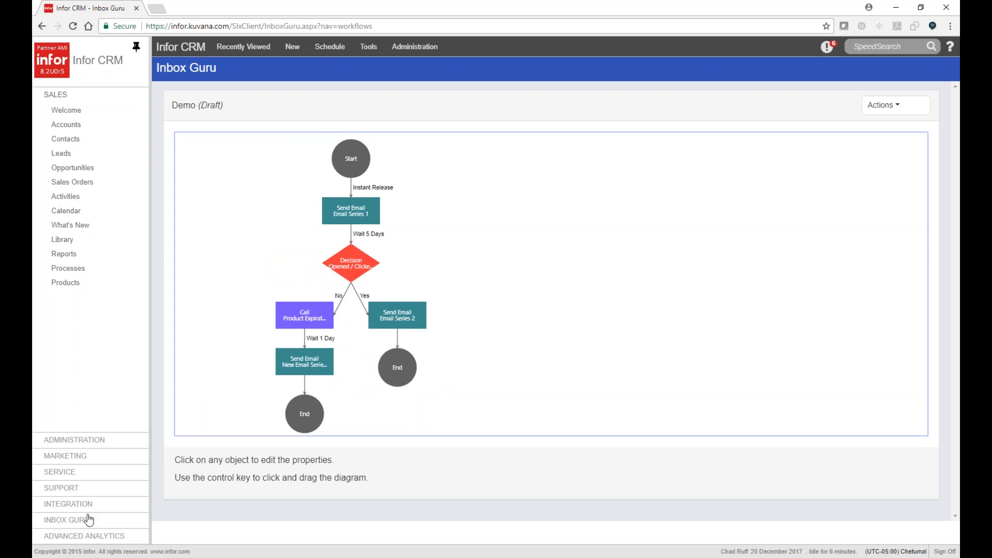
Open the 7/12/2017 phone call in the Activities list and examine its notes and Regarding text.
click(65, 196)
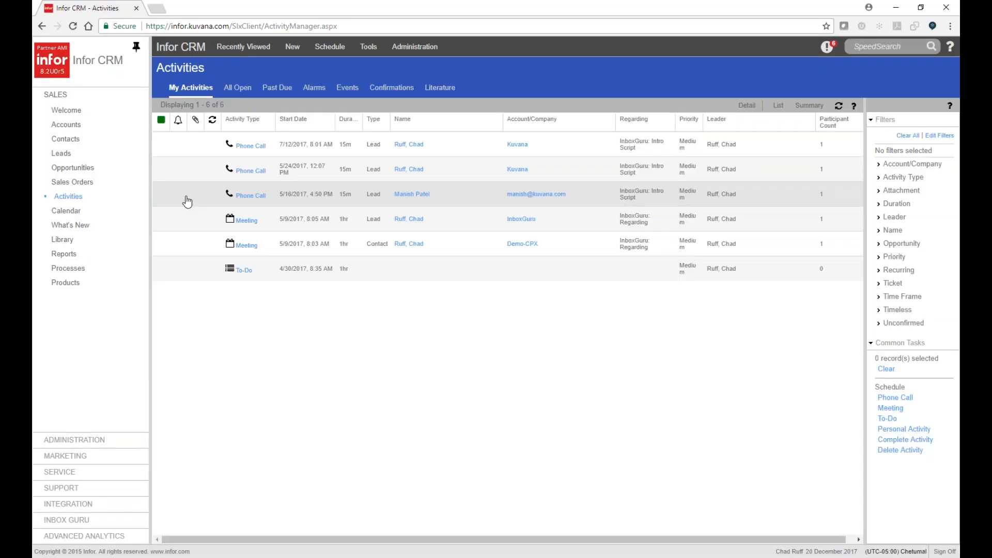
click(252, 147)
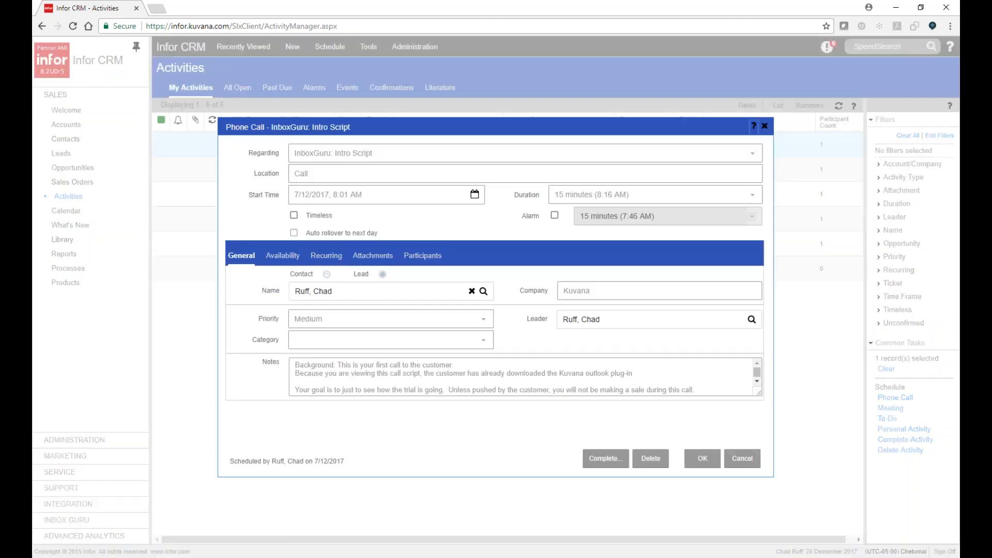
drag(295, 365, 489, 405)
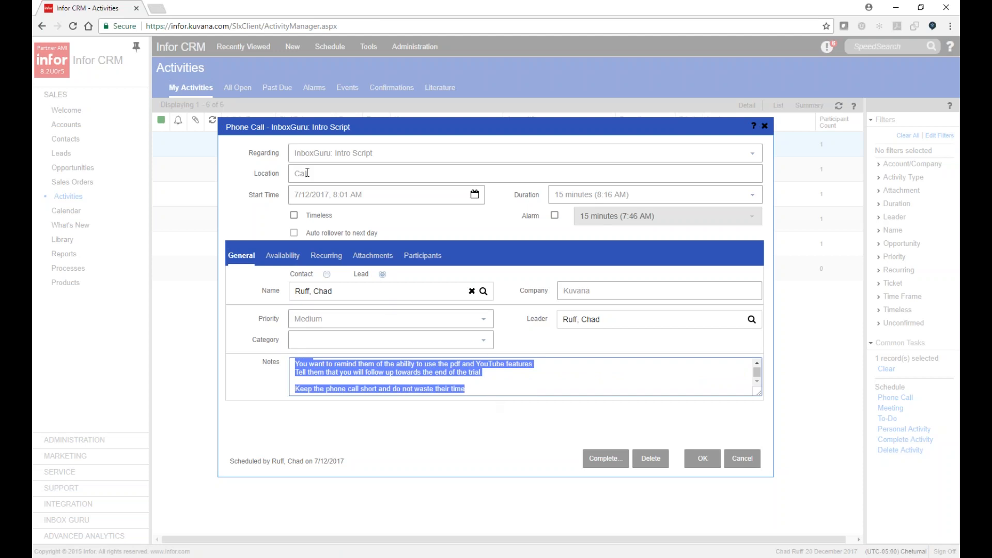
drag(433, 156, 267, 160)
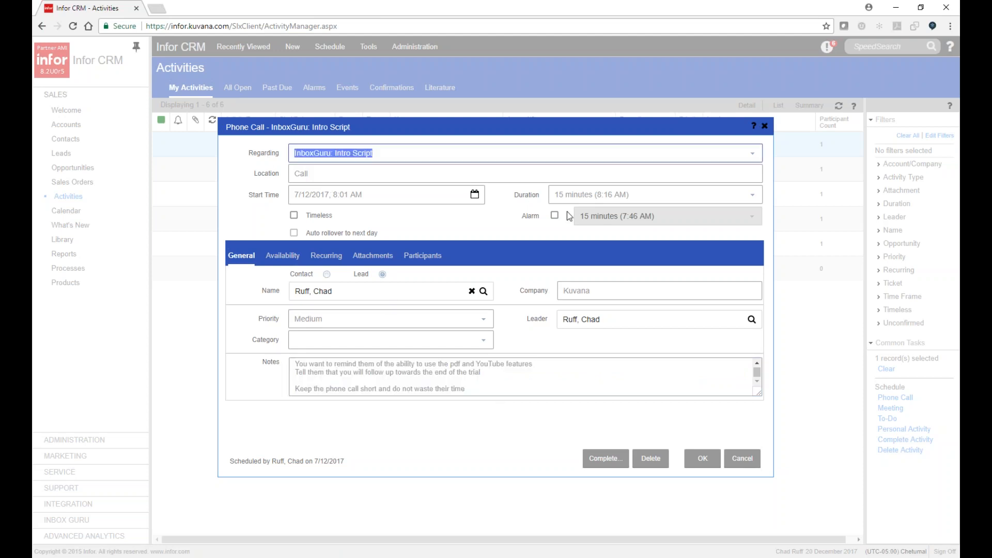
Close the phone call unchanged, open the _Partner - Decision Tree campaign in Drip Marketing, and view its whole workflow diagram.
mouse_move(382, 312)
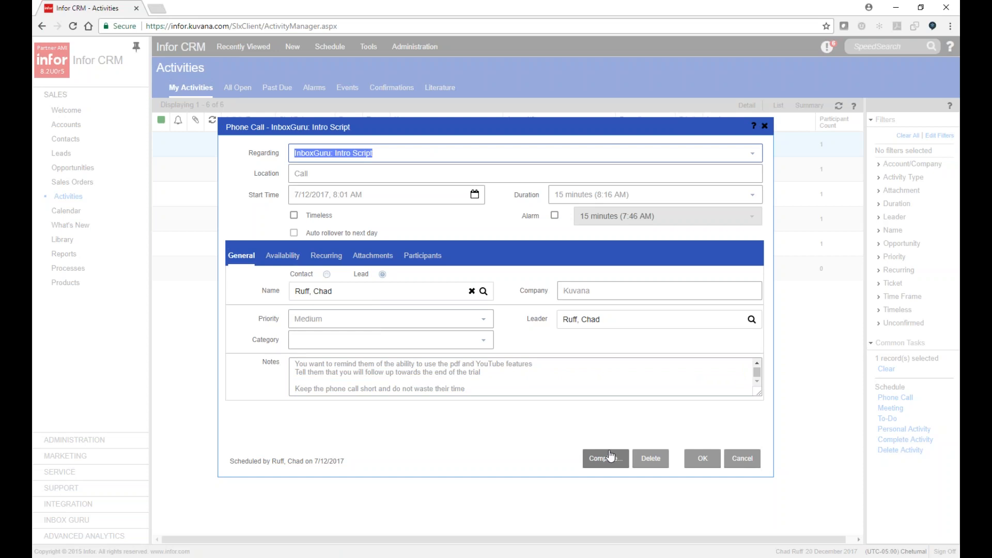
click(747, 459)
click(122, 518)
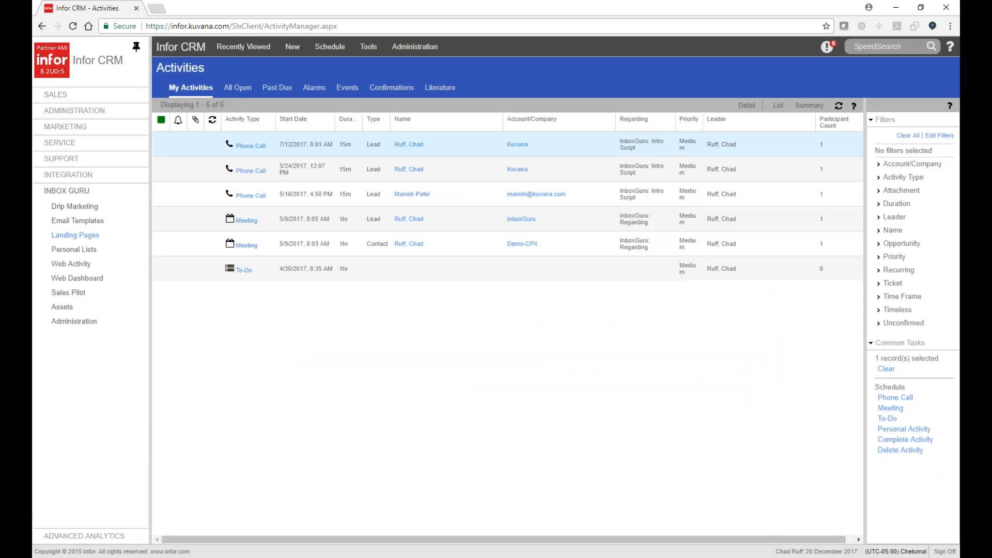
click(81, 207)
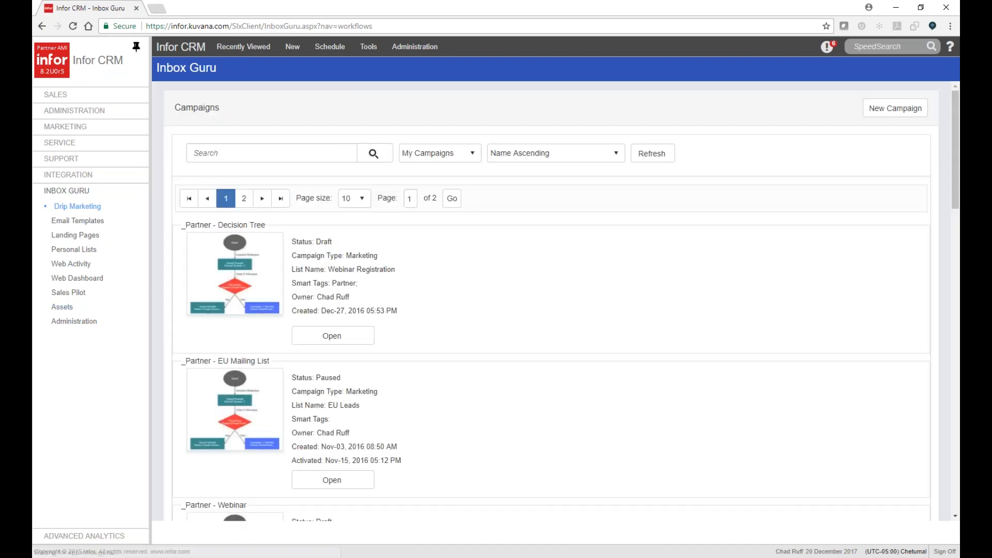
click(346, 339)
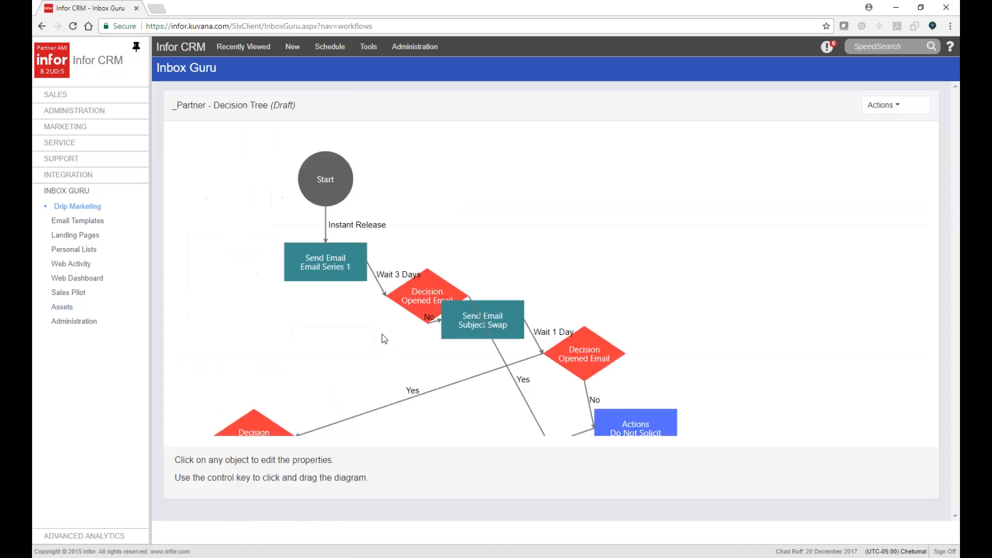
drag(464, 412, 482, 271)
scroll(465, 306, down, 1)
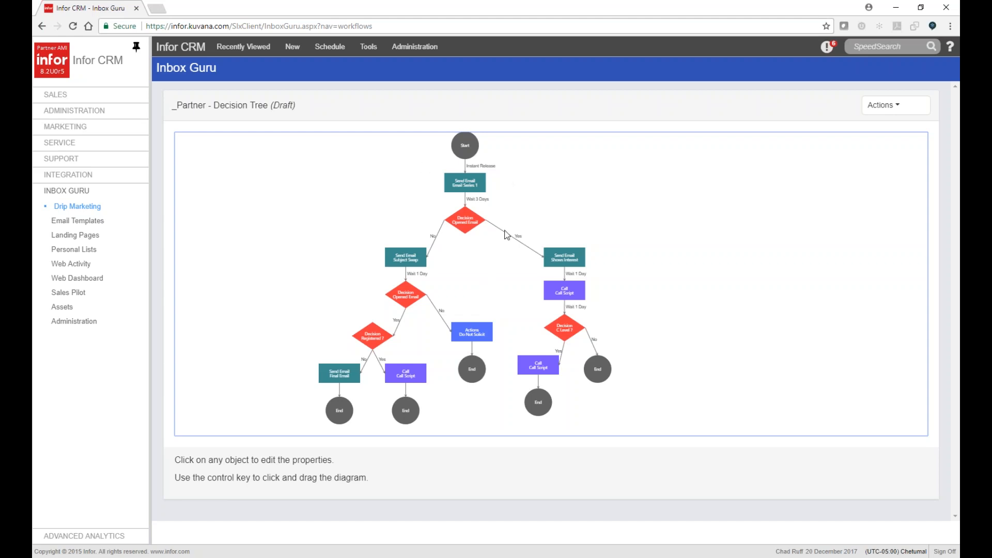
Examine the condition types offered for a new action in the Do Not Solicit step, and return to the diagram without adding one.
click(472, 336)
click(458, 234)
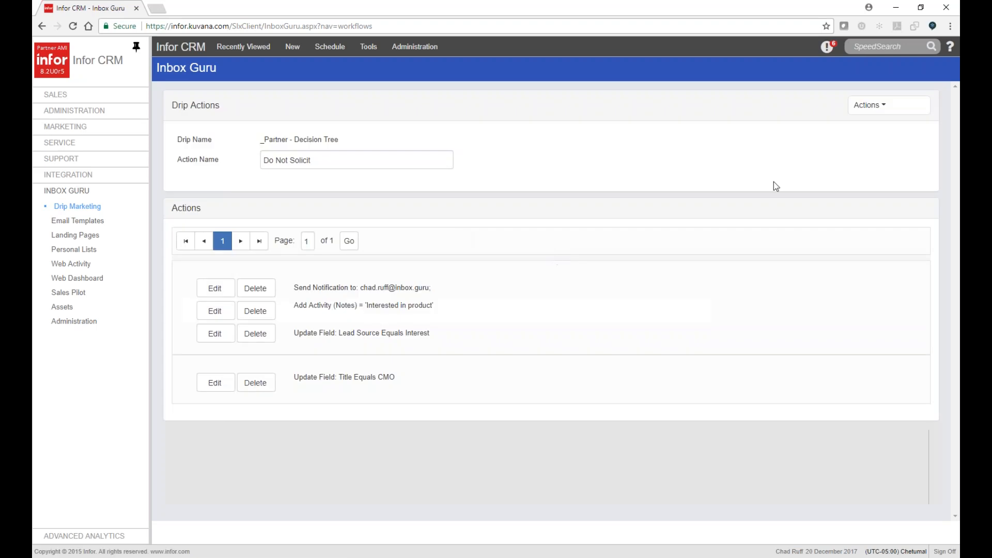
click(869, 105)
click(881, 167)
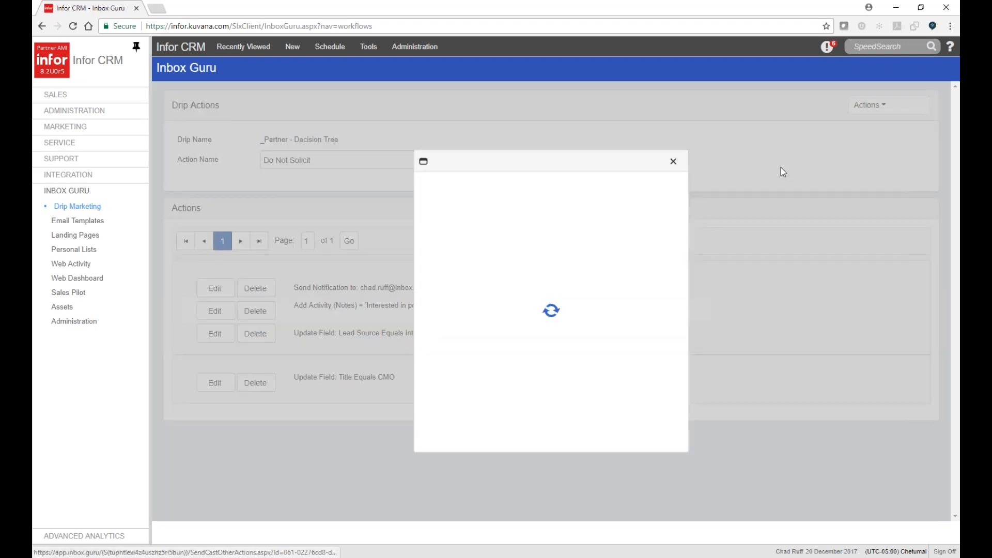
click(619, 214)
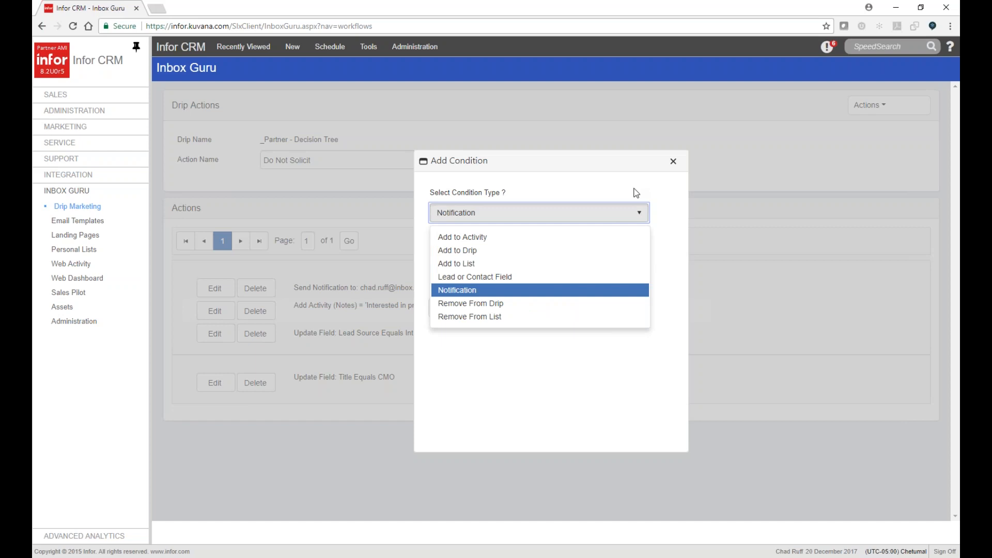
key(Return)
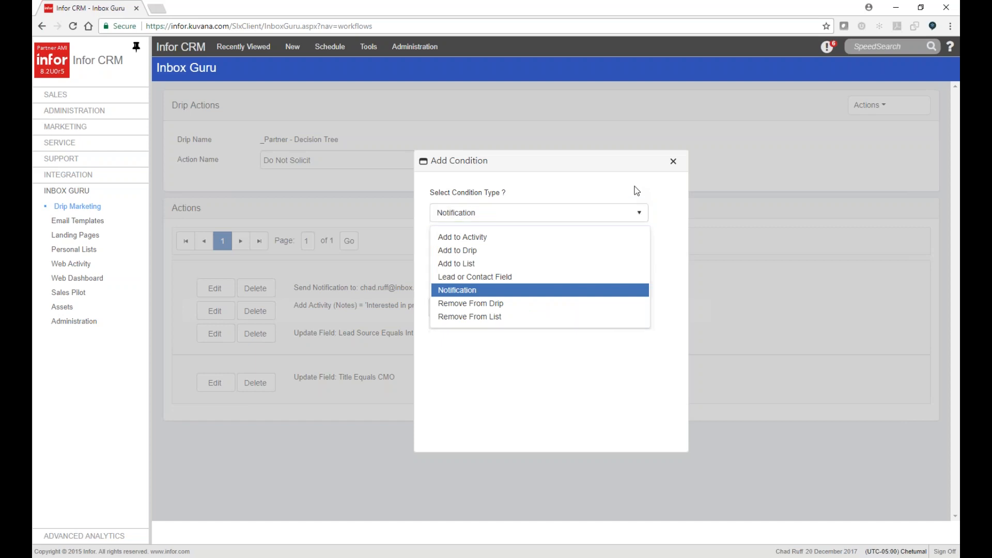
click(674, 162)
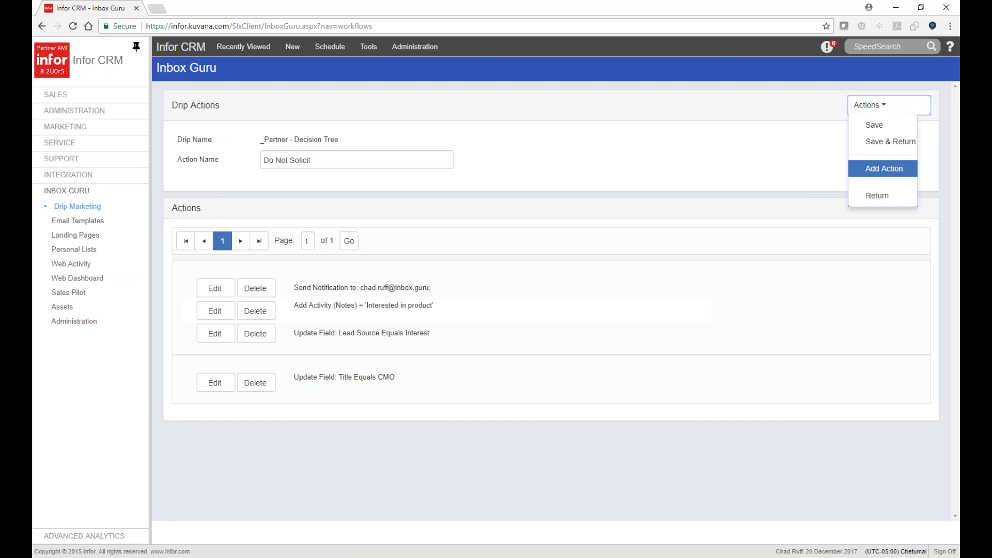
click(97, 207)
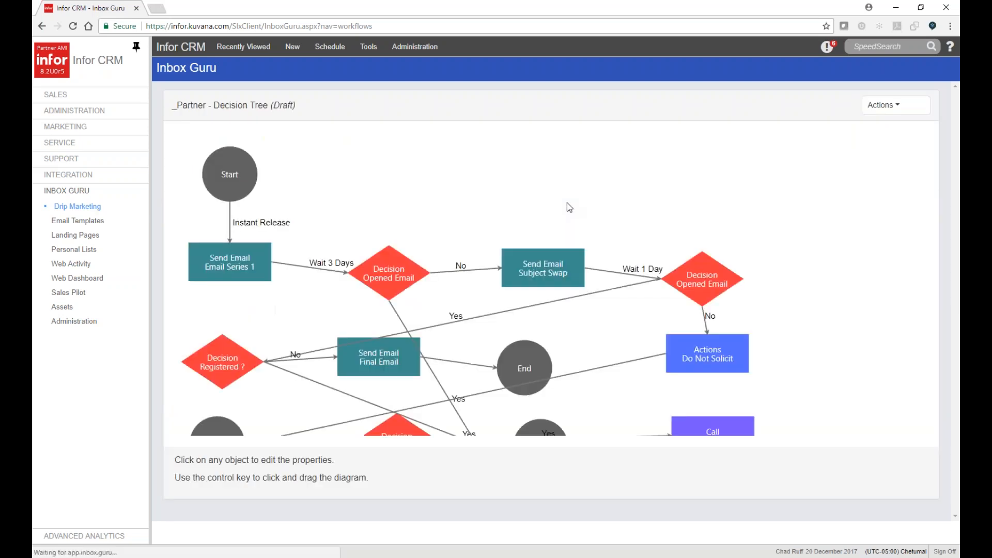
Return to the campaign list and open the content of email EU #1 in the _Partner - EU Mailing List campaign.
click(884, 105)
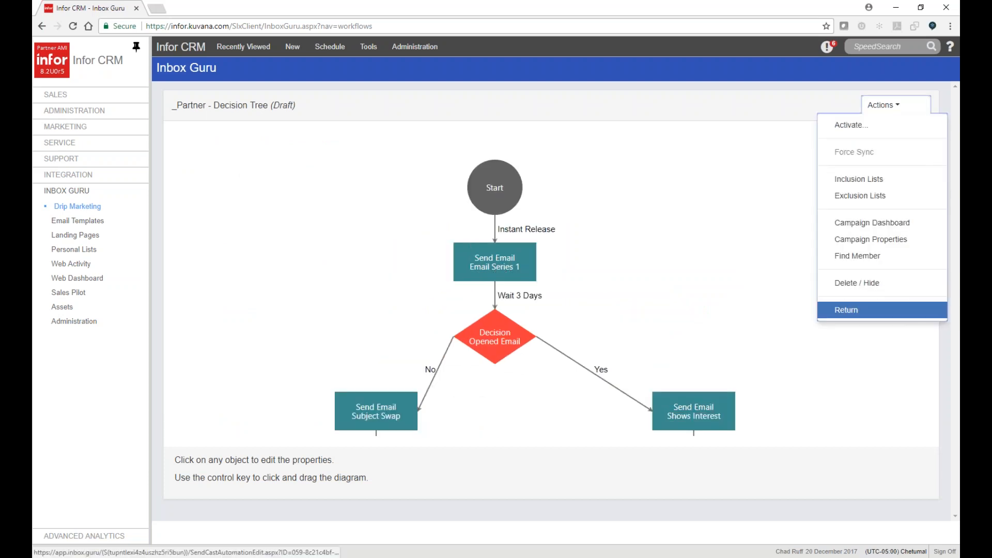
click(833, 310)
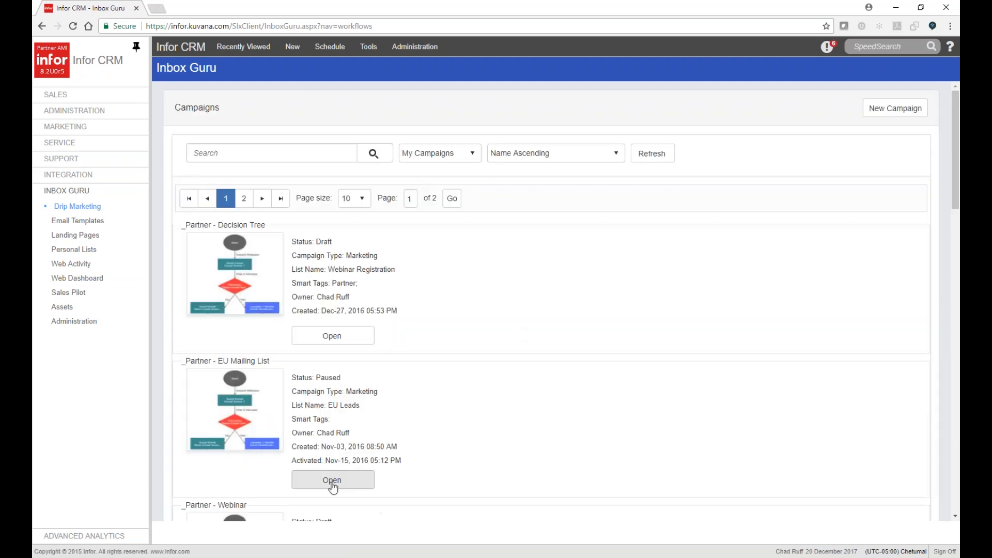
click(333, 484)
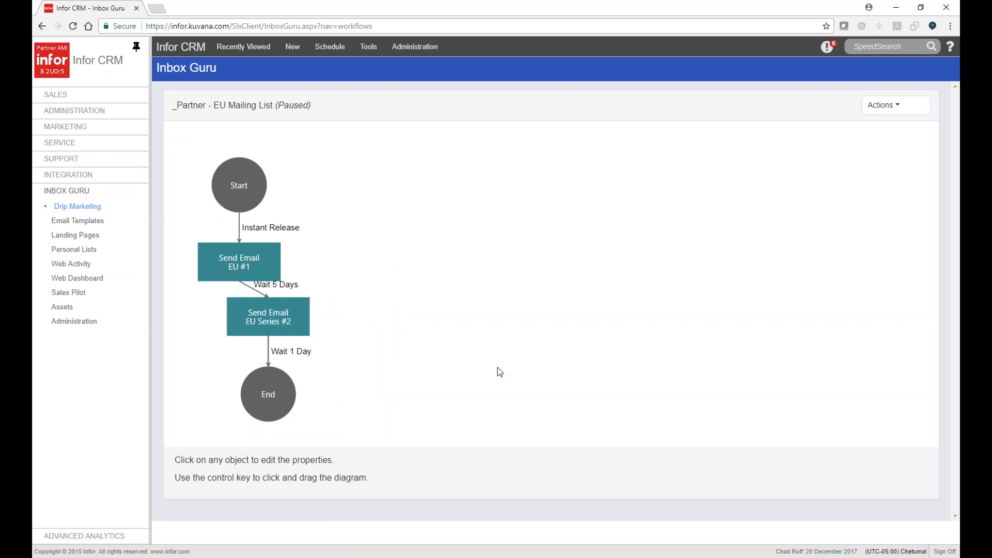
click(248, 263)
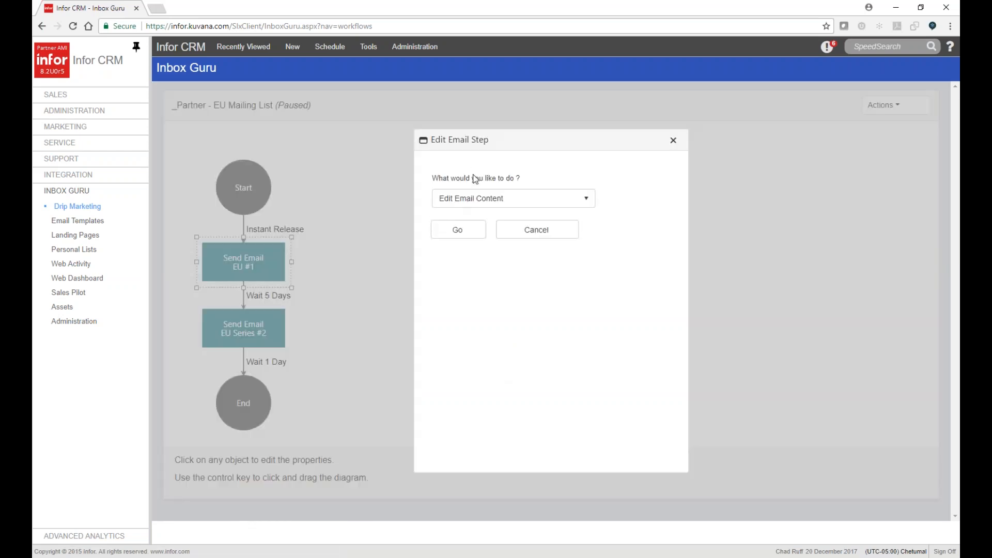
click(458, 231)
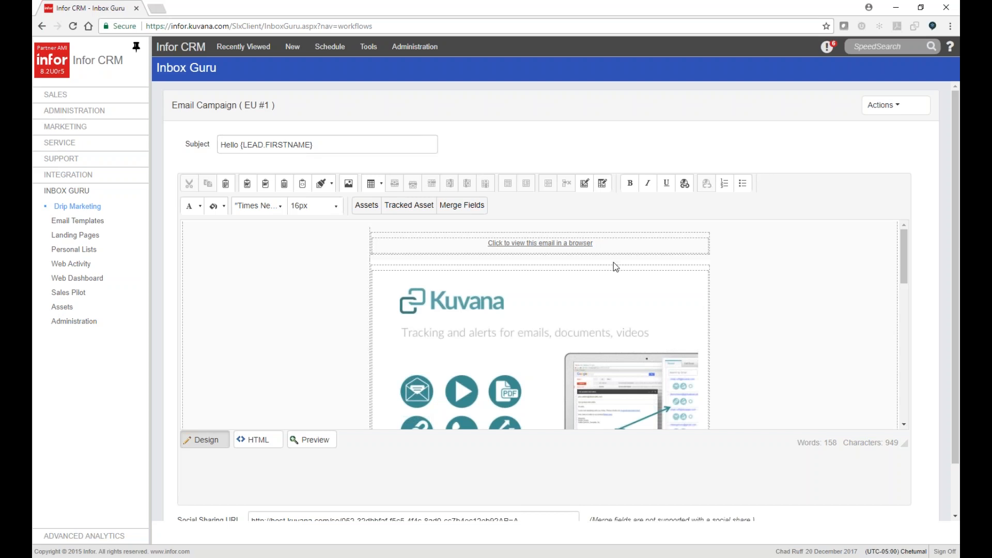
Enable A/B testing for the EU #1 email, view its B version, and return to the campaign diagram.
click(899, 106)
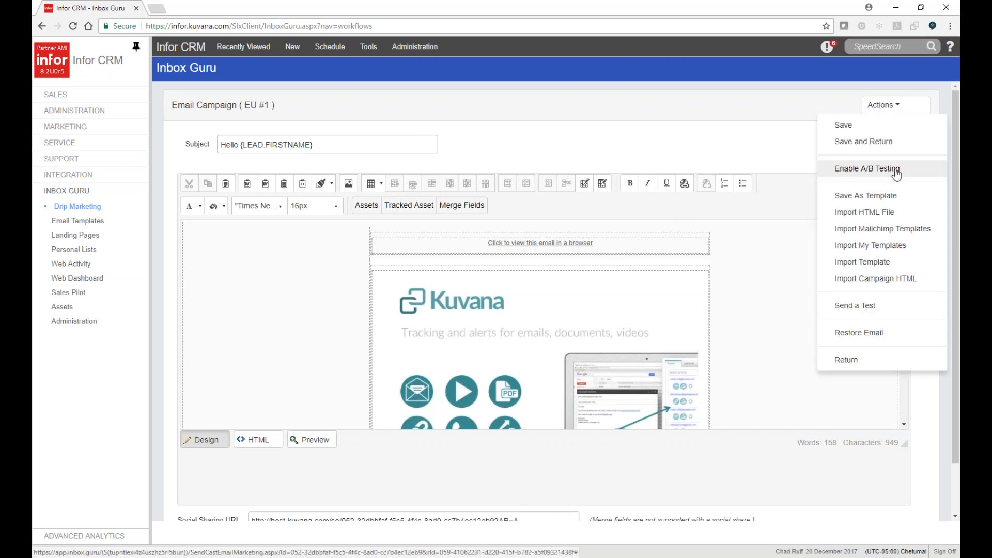
click(896, 173)
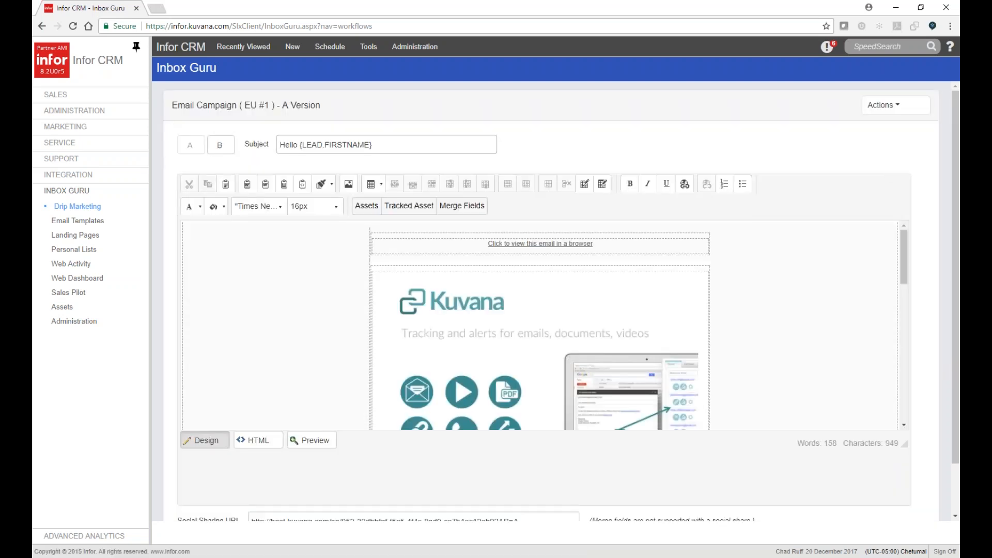
click(220, 145)
triple_click(304, 152)
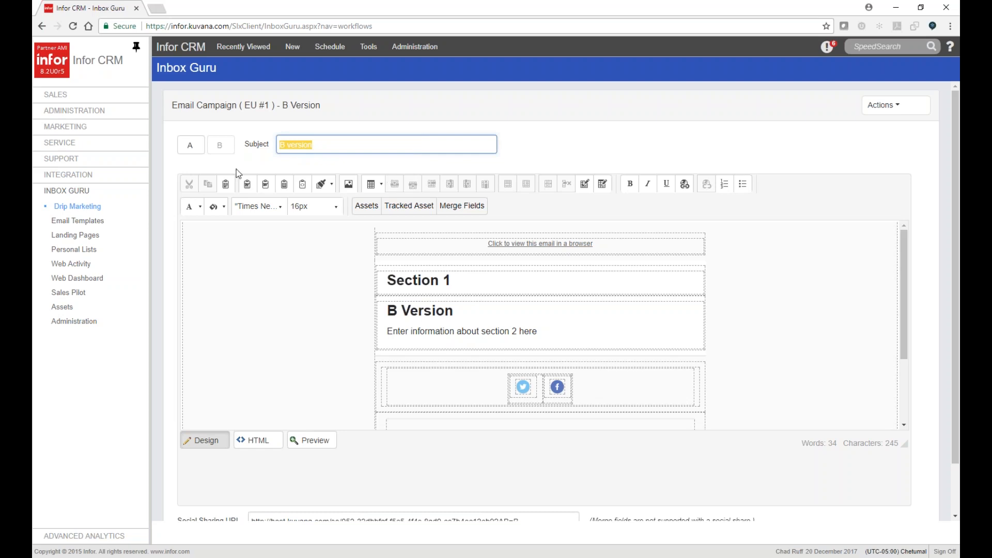
click(877, 110)
click(846, 360)
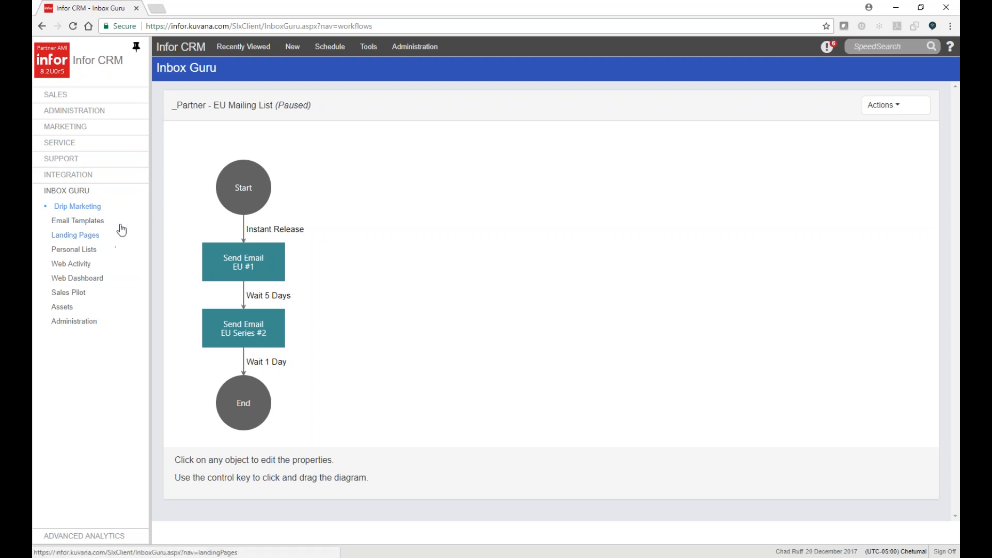
Start a new landing page named Demo with the page type Page Designer.
click(87, 239)
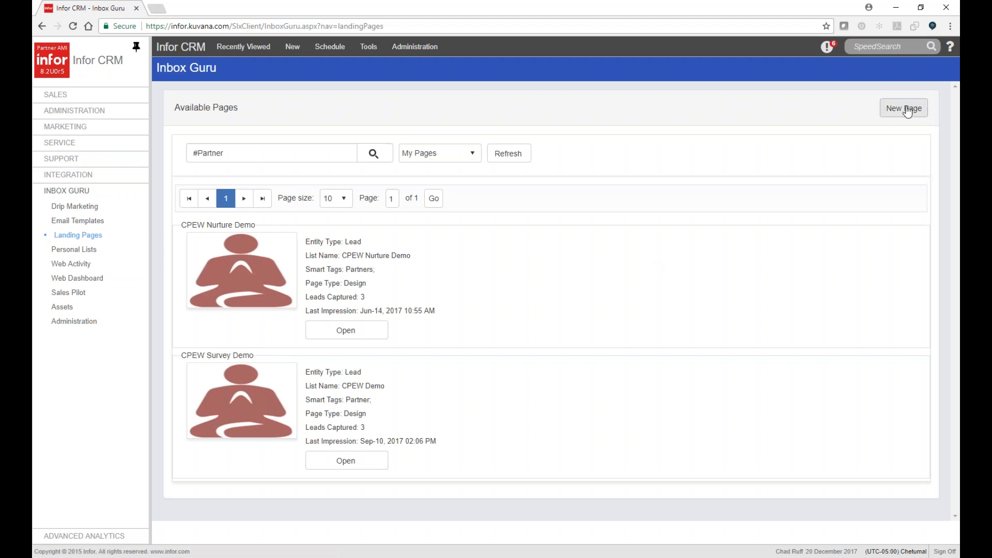
click(907, 112)
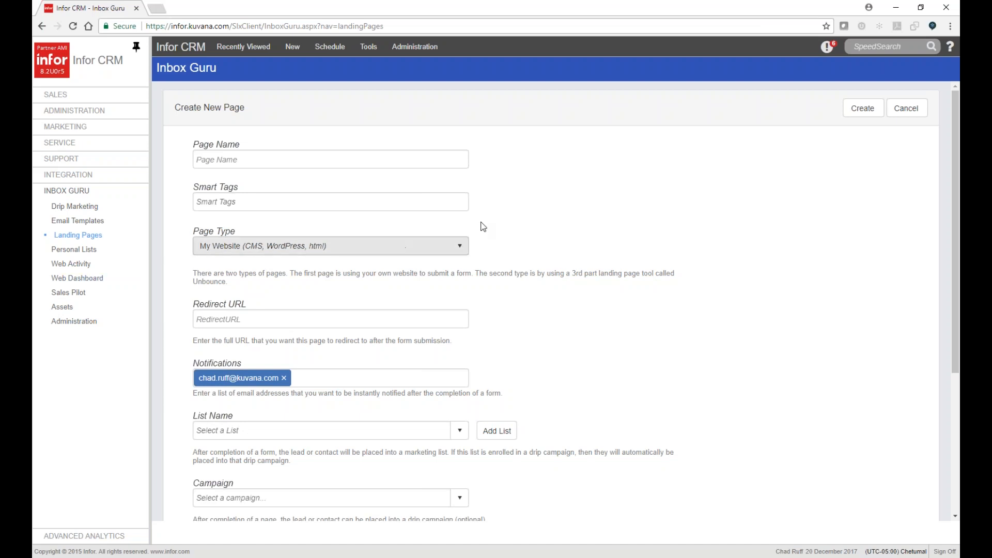
click(311, 161)
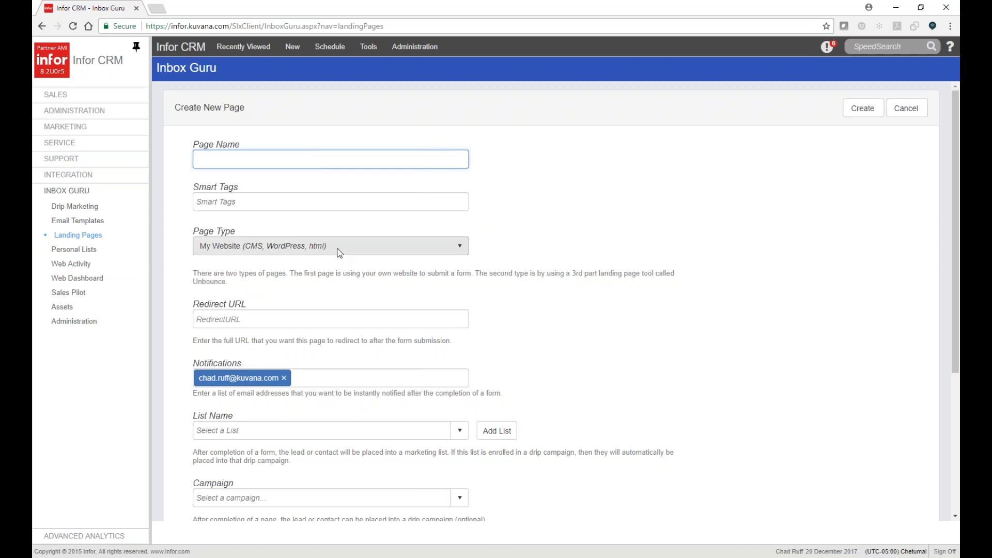
click(261, 246)
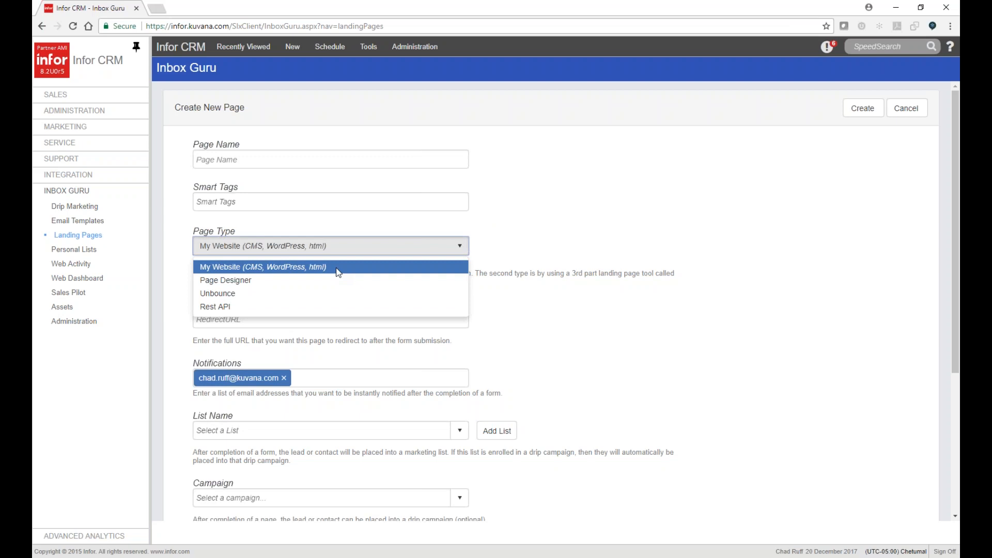
click(246, 280)
click(290, 164)
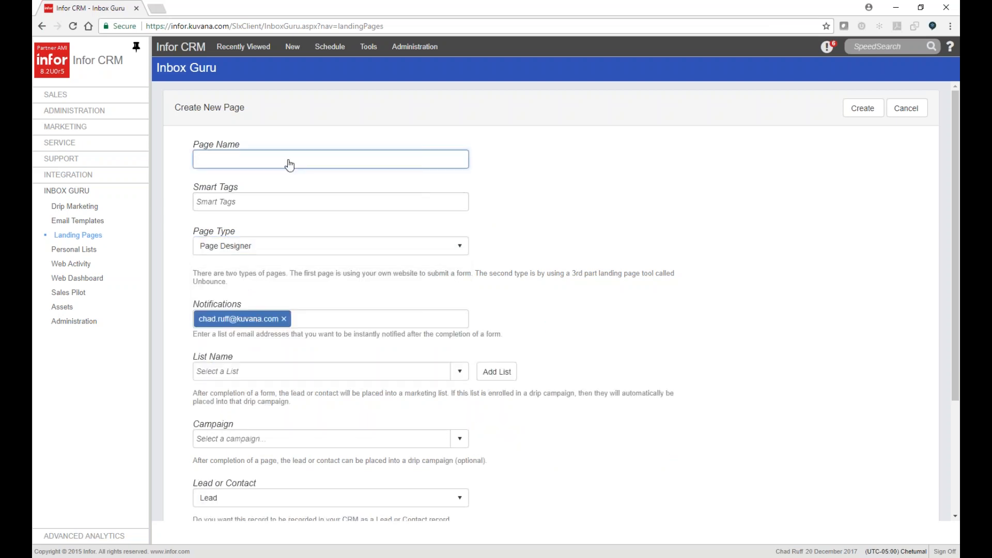
text(Demo)
click(669, 181)
Leave the smart tags empty and choose AS/400 as the marketing list for the Demo page.
click(305, 203)
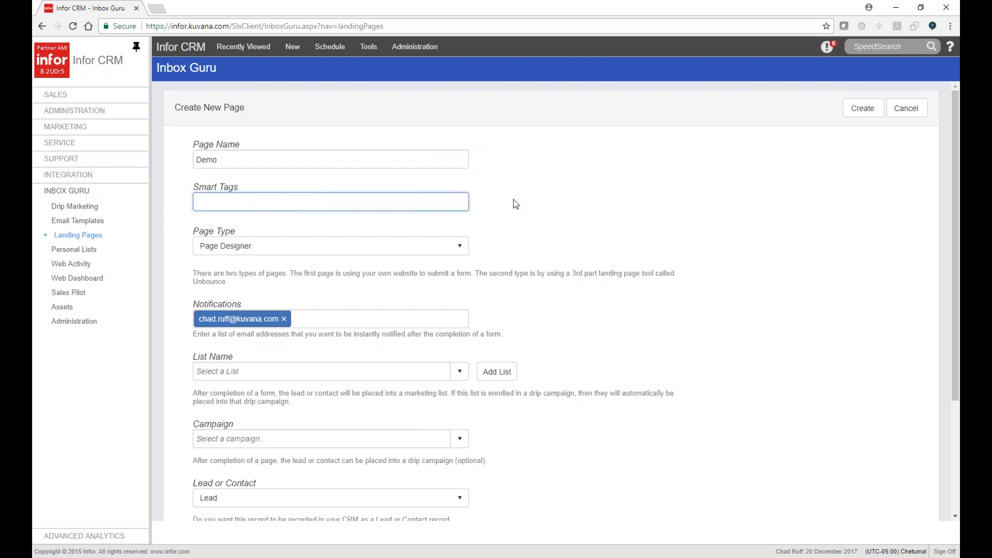
scroll(516, 203, down, 1)
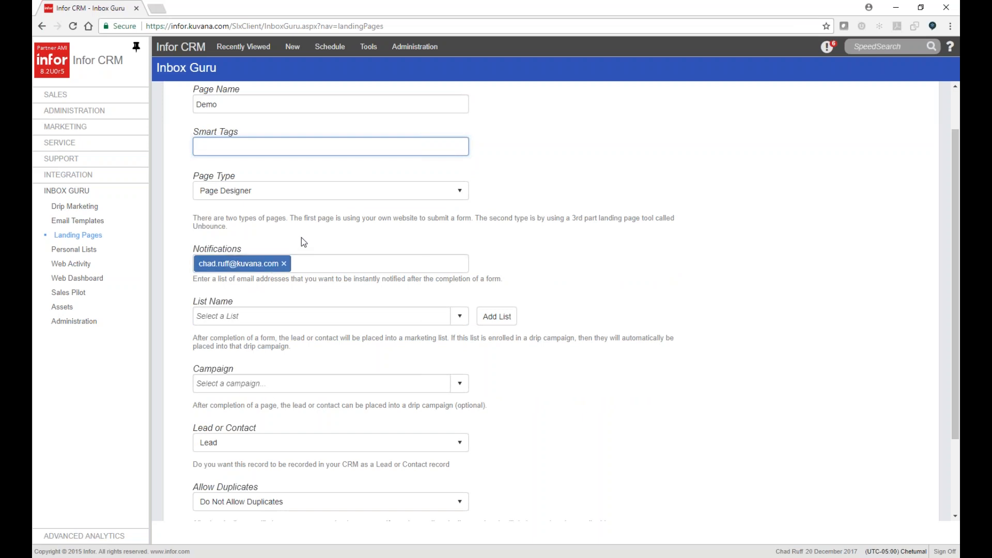
scroll(378, 275, down, 1)
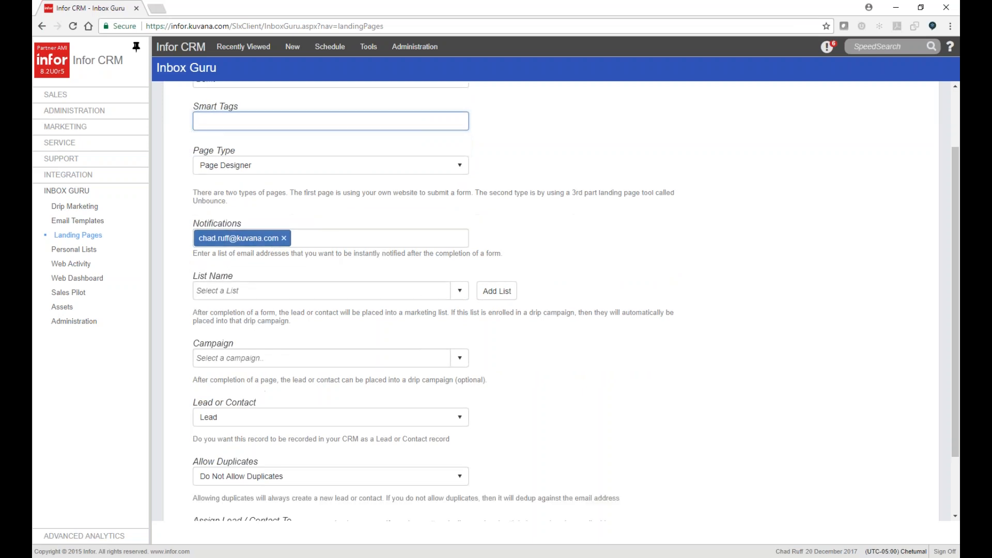
click(460, 261)
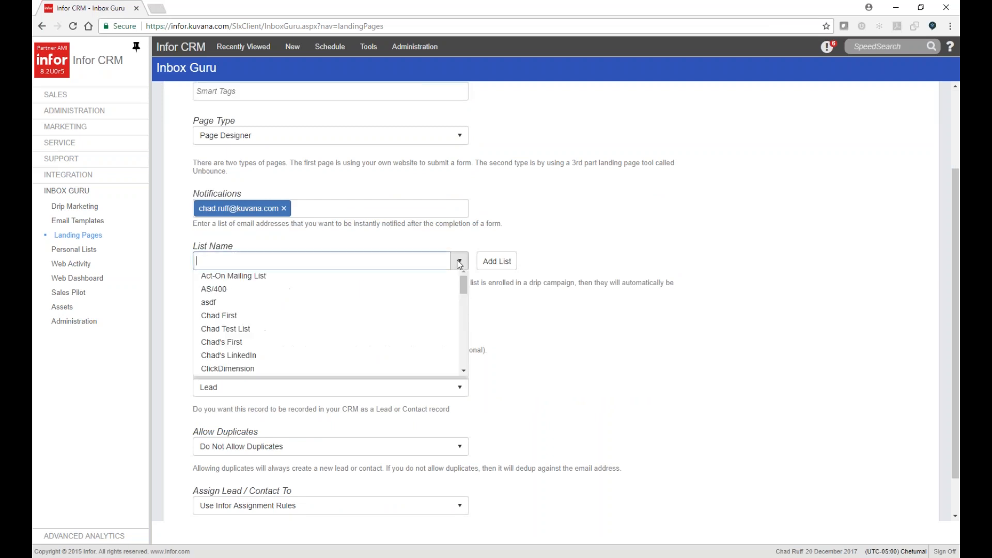
click(299, 295)
scroll(659, 335, down, 1)
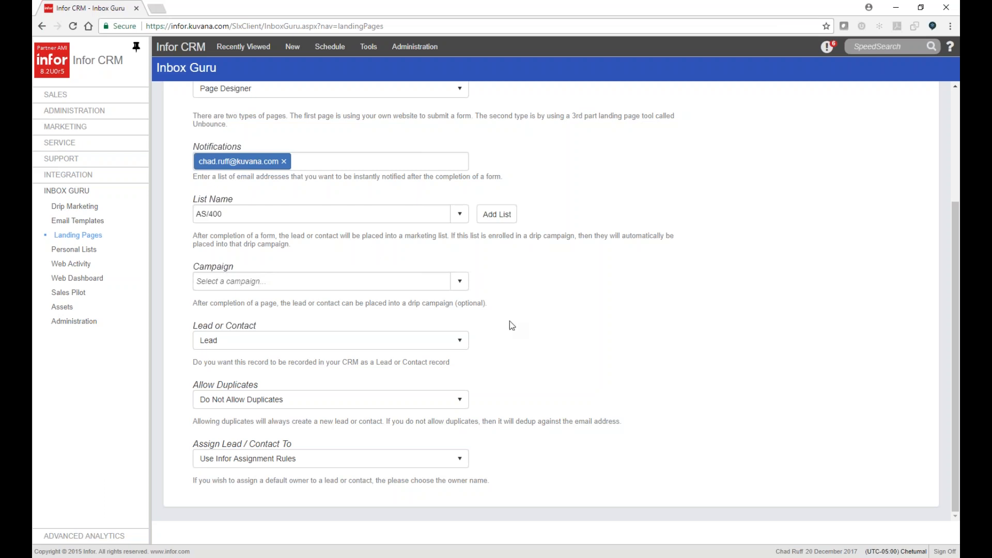
Try Contact as the record type the page creates, and set it back to Lead.
click(460, 340)
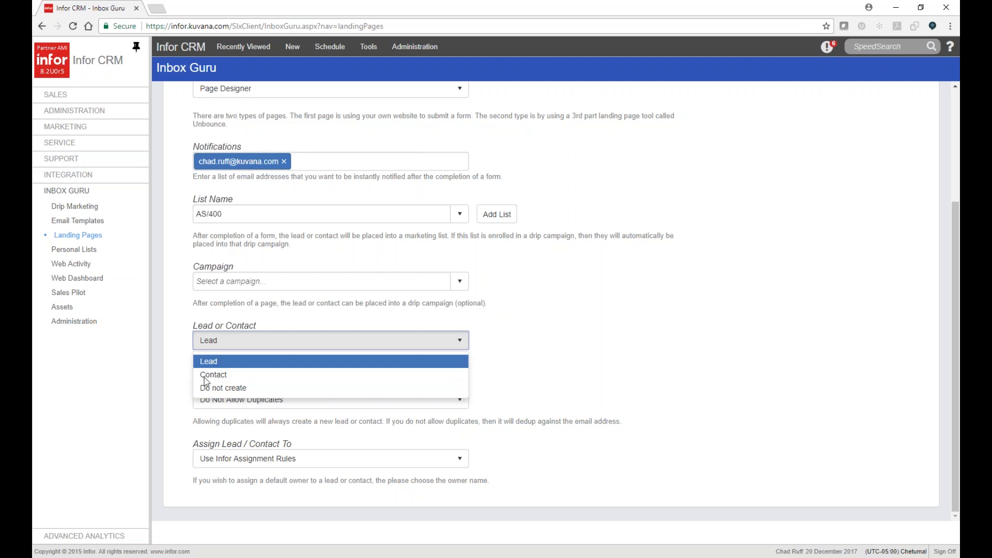
click(225, 378)
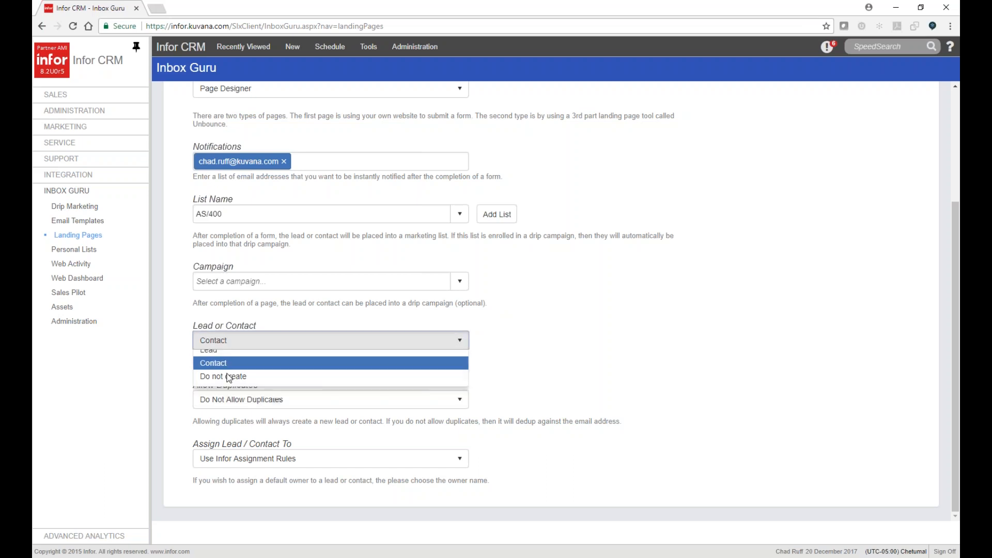
click(310, 345)
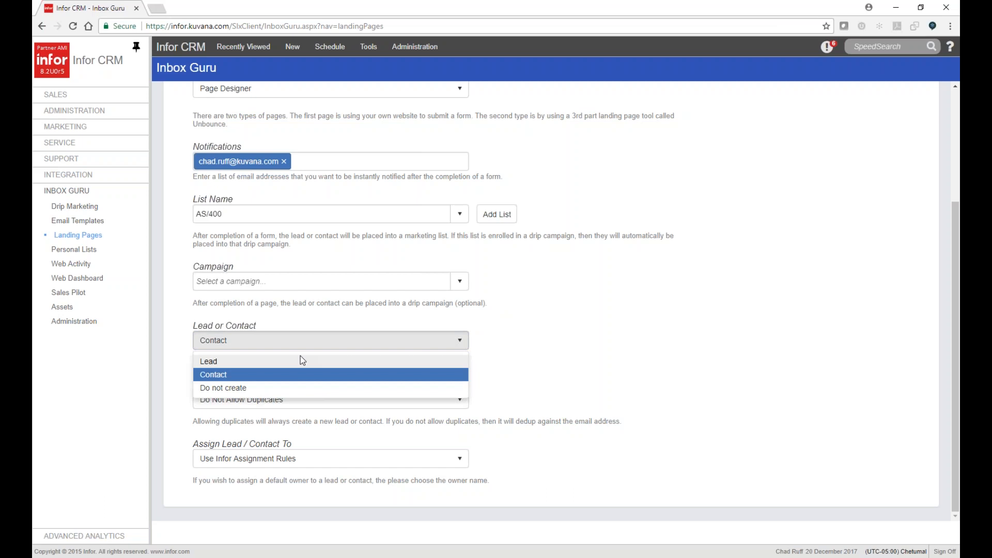
click(302, 361)
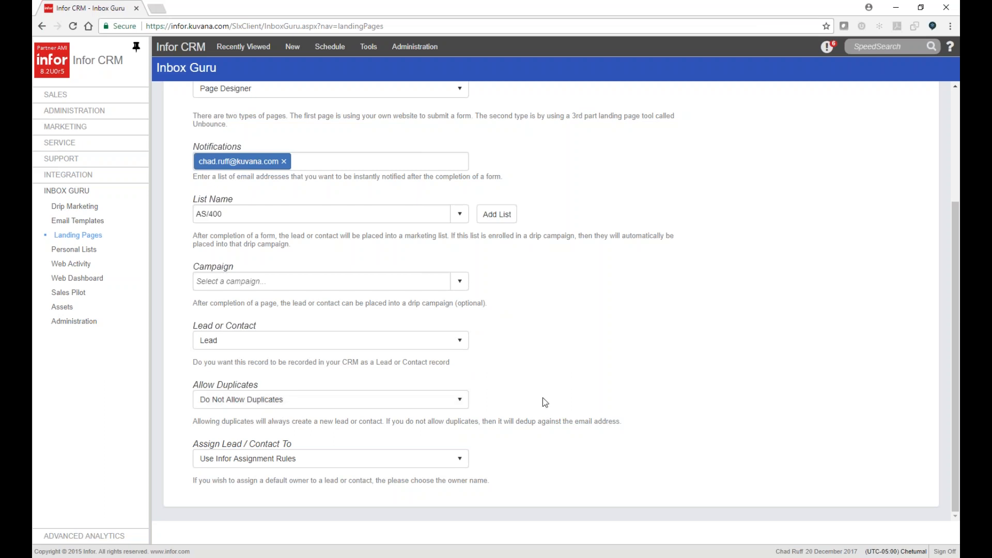
Review the assignment owners, keep Use Infor Assignment Rules, and create the Demo landing page.
click(461, 458)
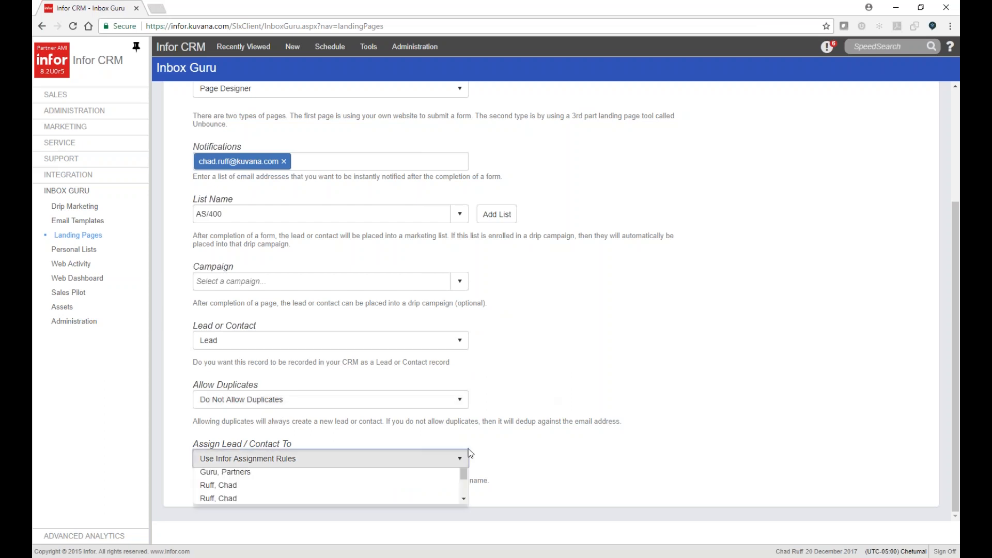
click(511, 414)
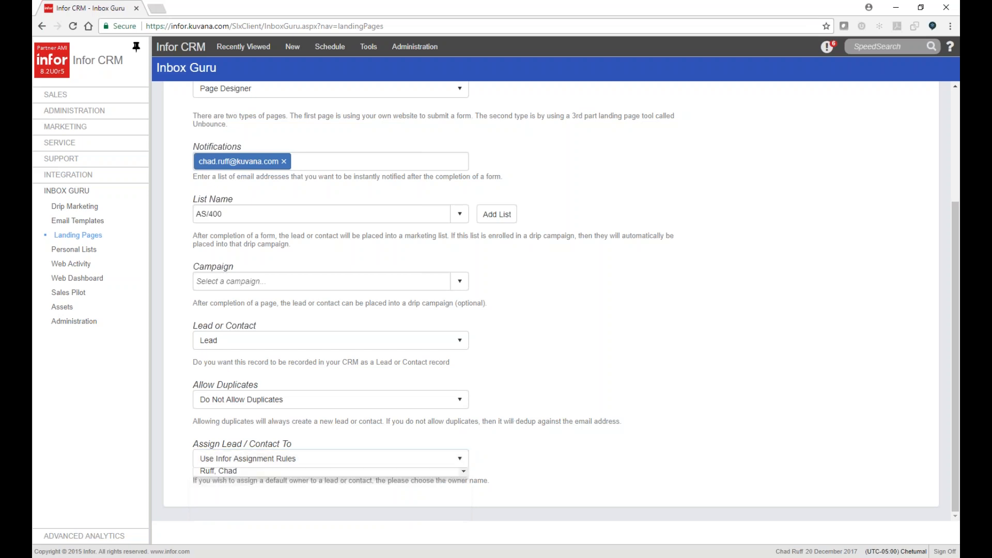
scroll(620, 300, up, 3)
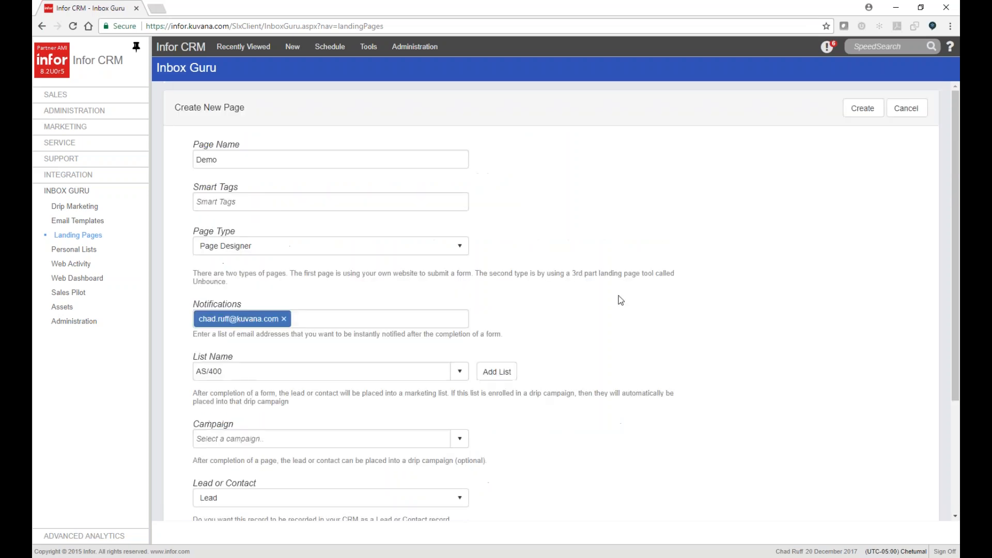
click(855, 111)
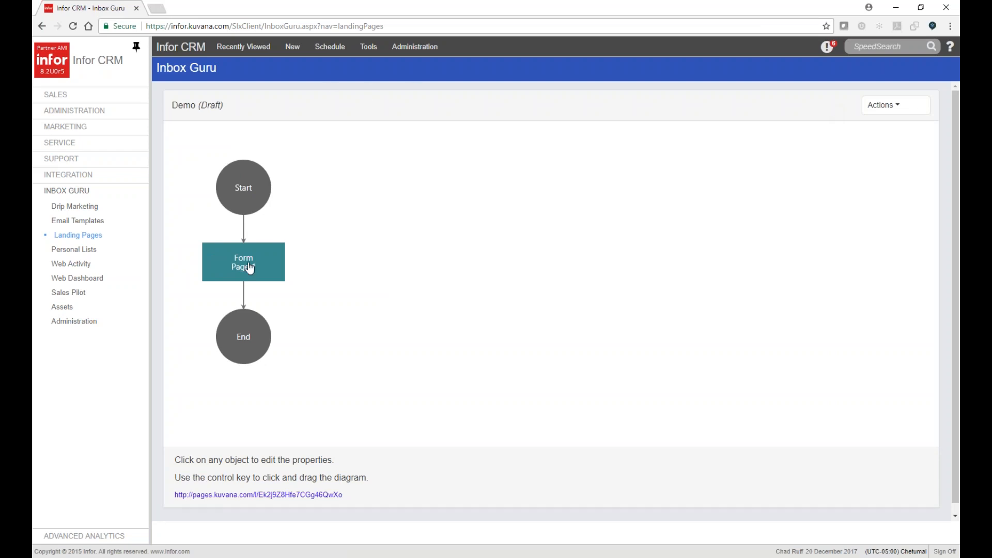
Edit the Page 1 form of the Demo page and add a template of standard contact fields to its layout.
click(250, 268)
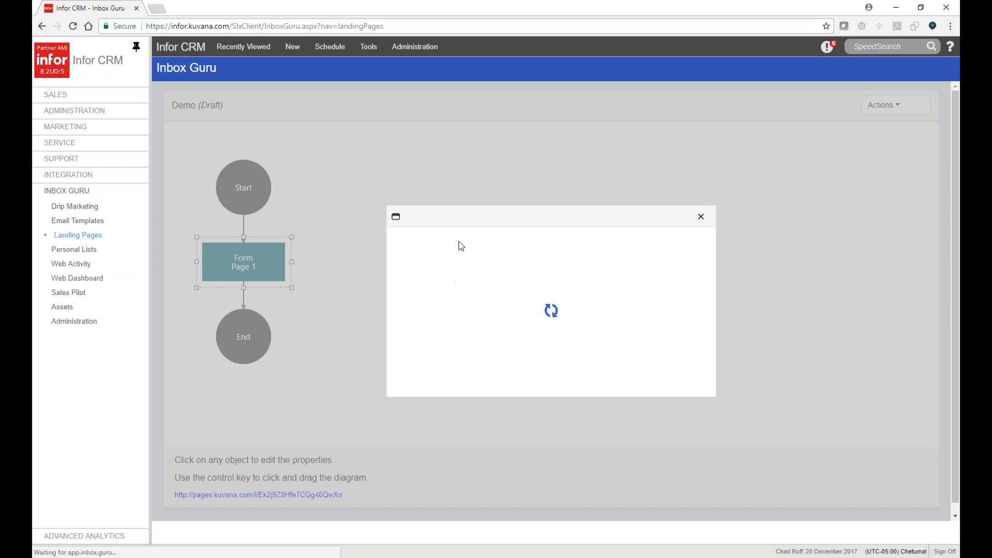
click(429, 300)
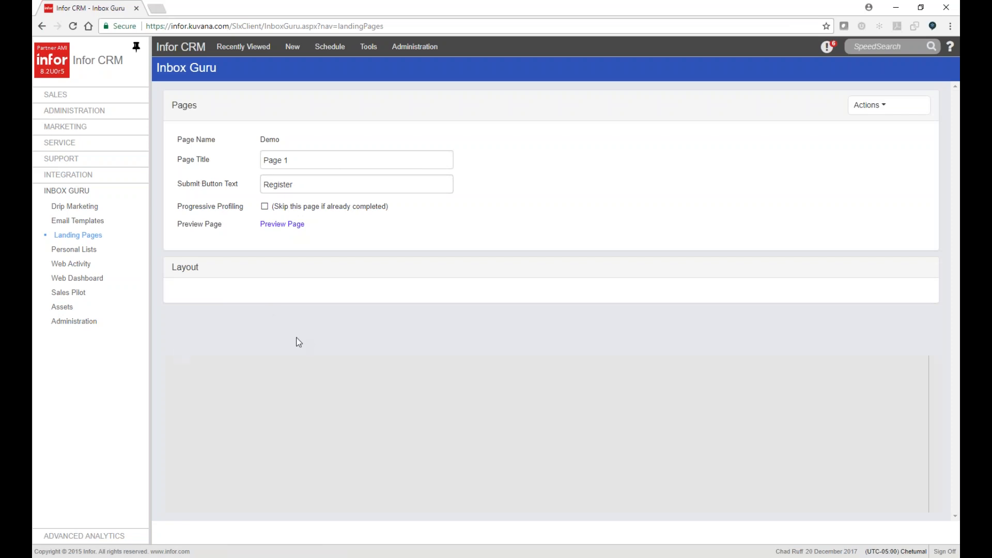
click(868, 106)
click(870, 170)
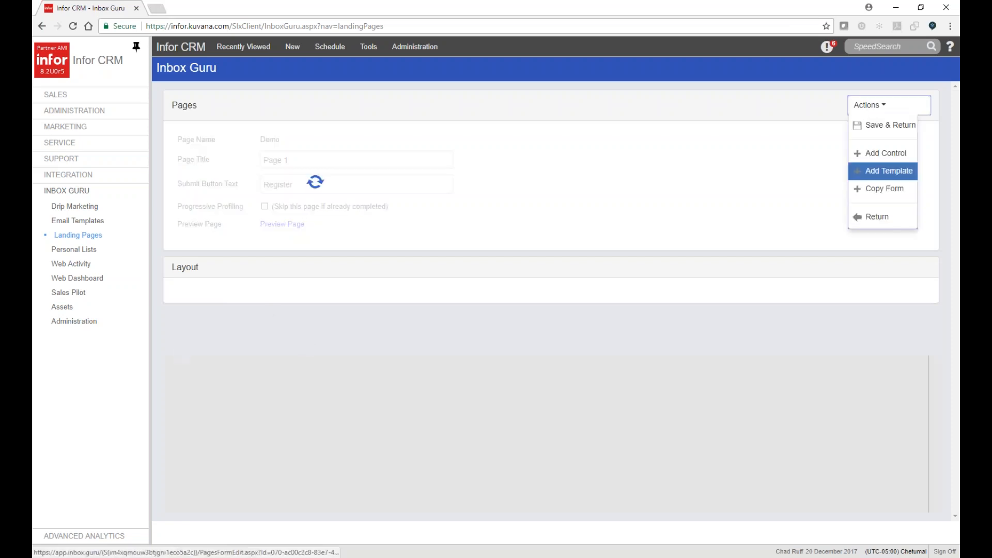
click(470, 321)
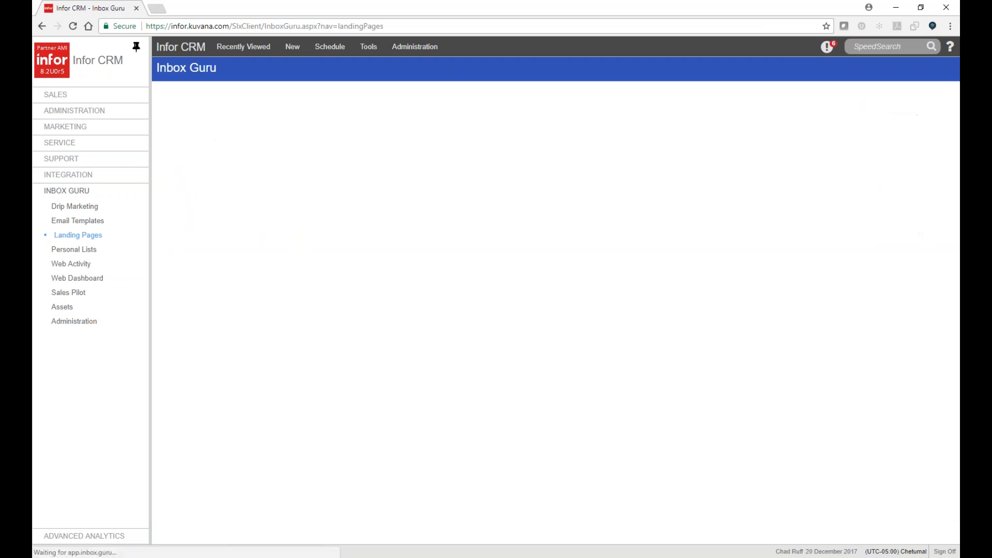
scroll(476, 308, down, 4)
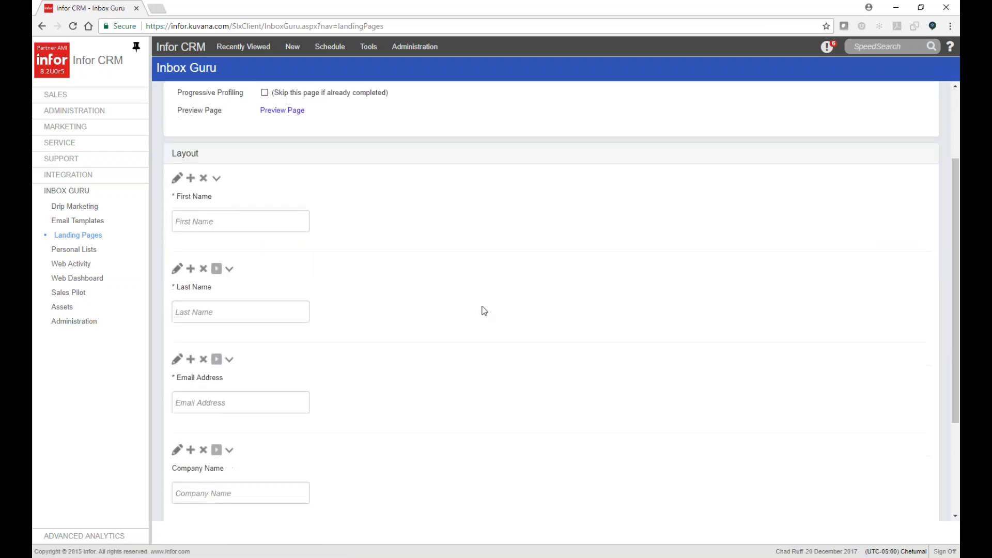
Examine the First Name question's settings and column mapping choices, and return to the form layout.
scroll(483, 313, up, 4)
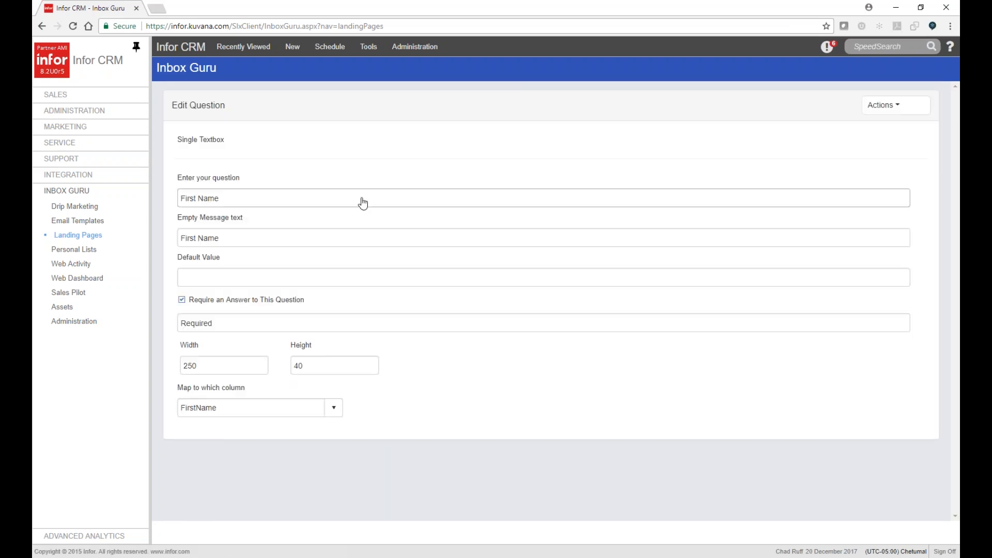
drag(191, 199, 274, 282)
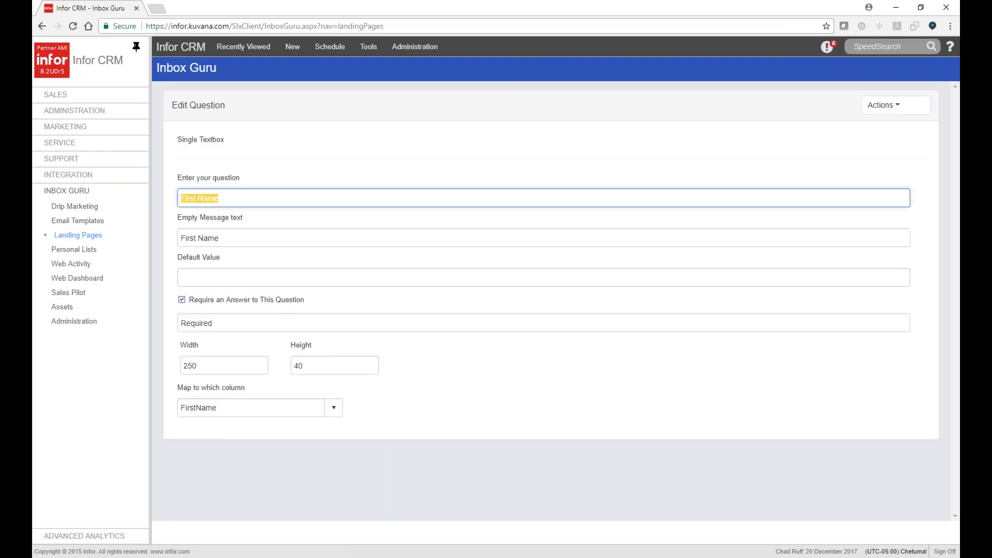
click(334, 407)
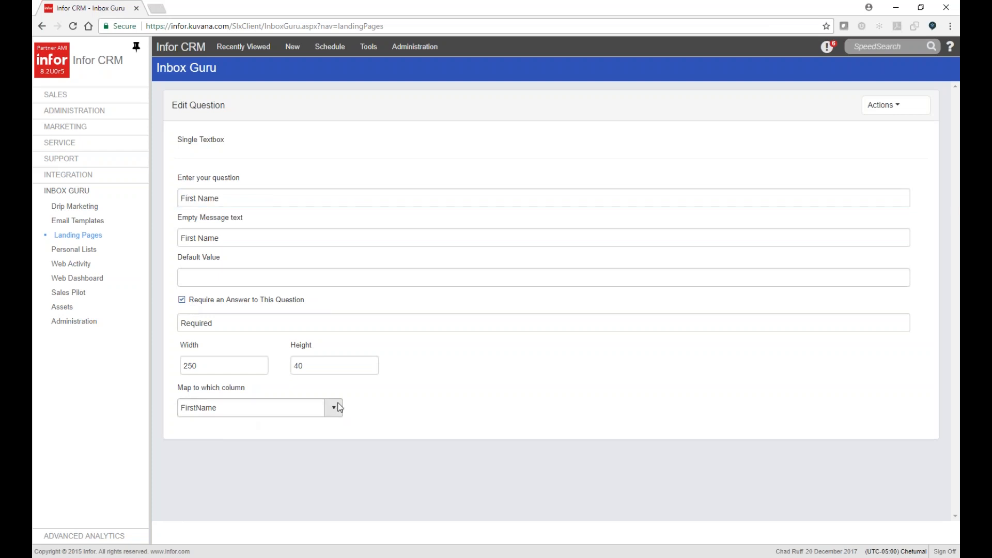
click(540, 406)
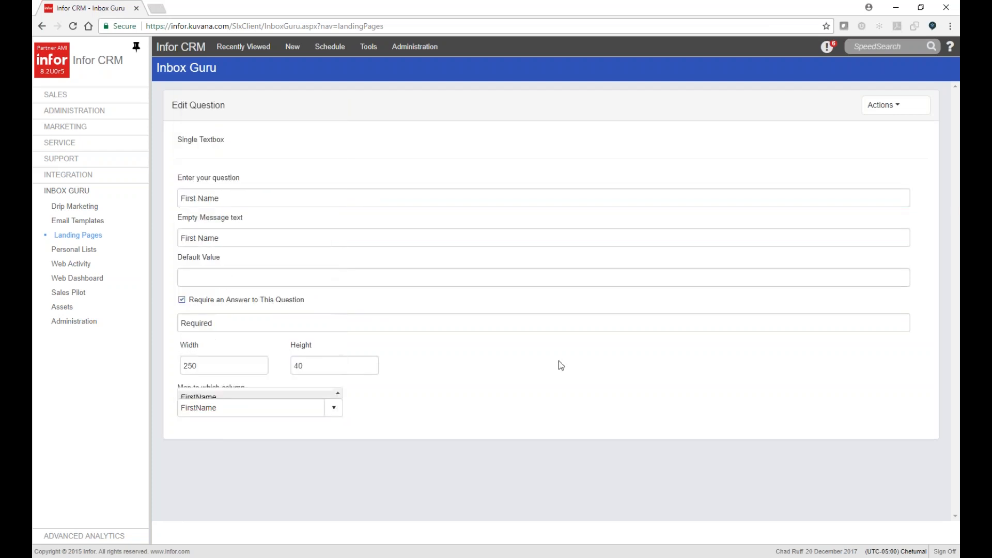
click(884, 105)
click(872, 168)
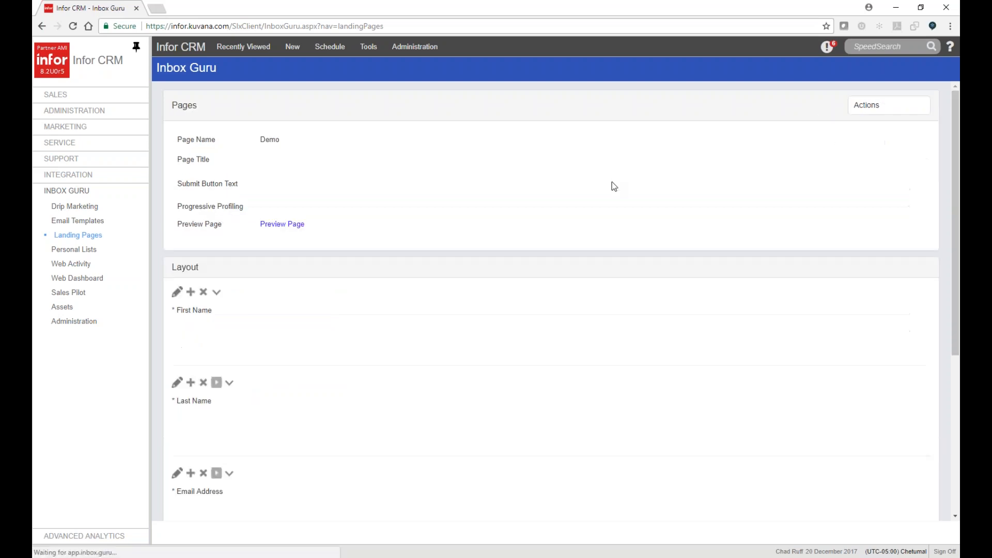
Return to the Demo page diagram, view the live form through its public link, and close it.
click(925, 107)
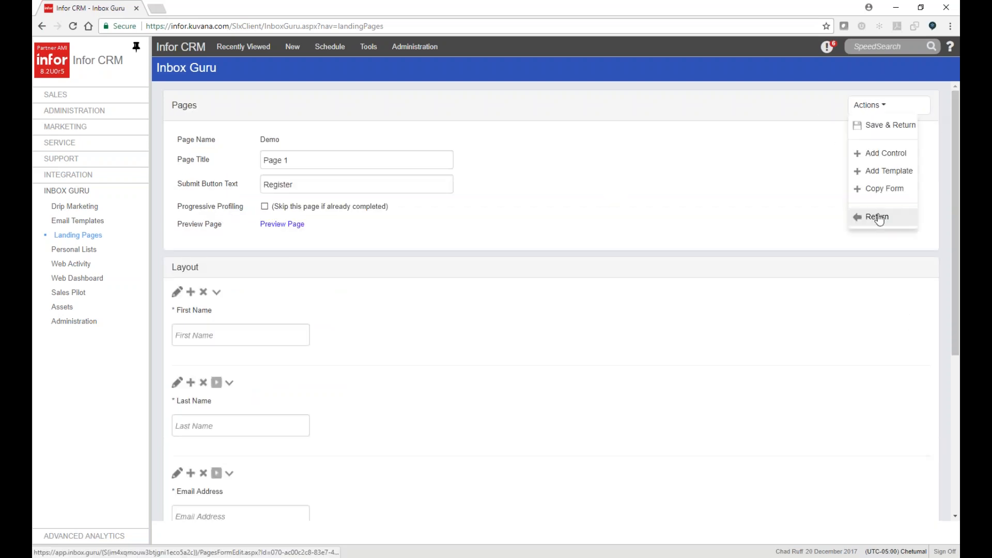
click(879, 215)
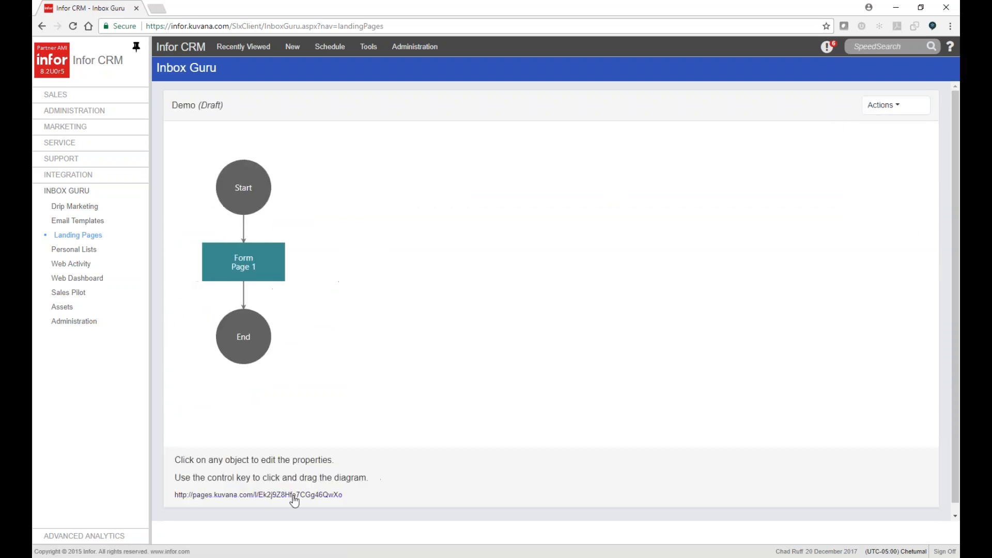
drag(350, 498, 174, 458)
click(373, 424)
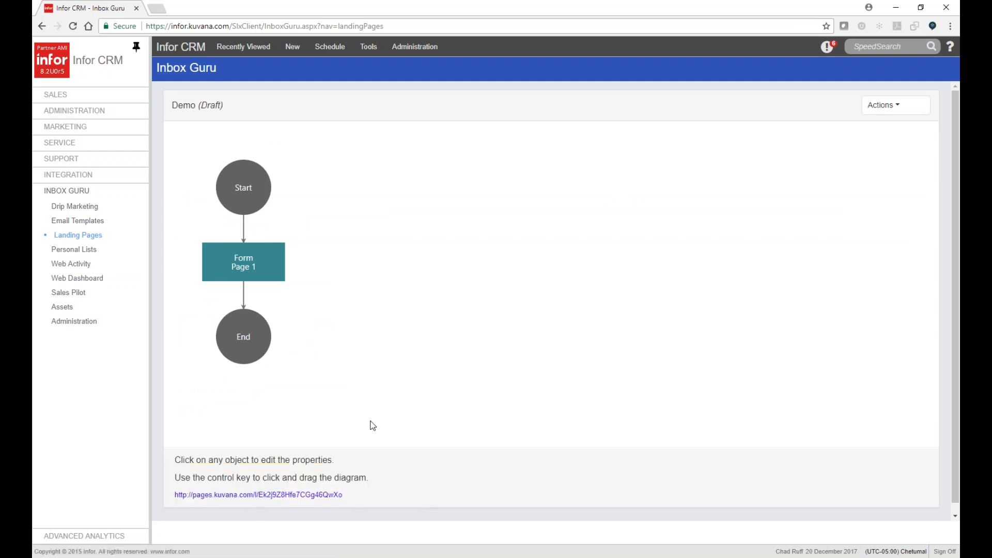
click(321, 496)
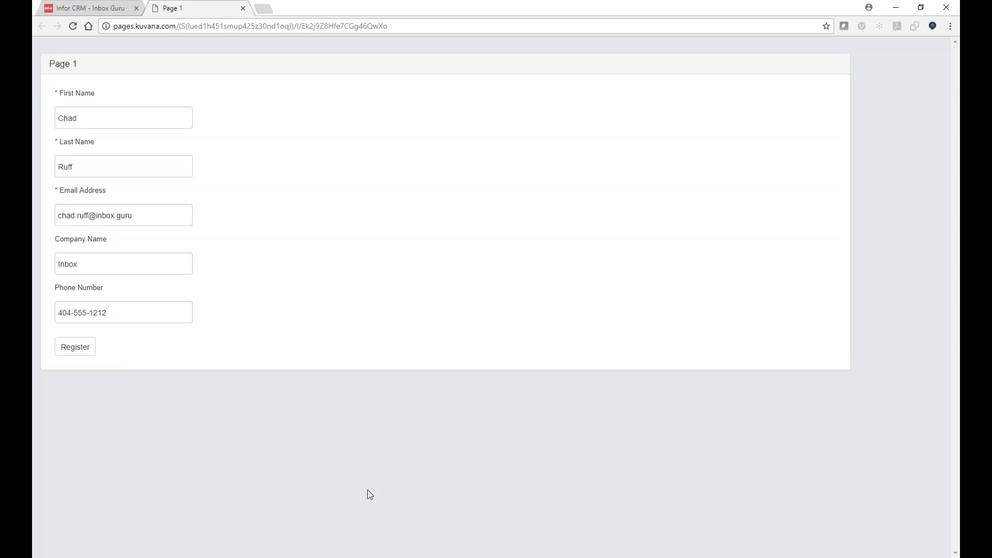
click(242, 8)
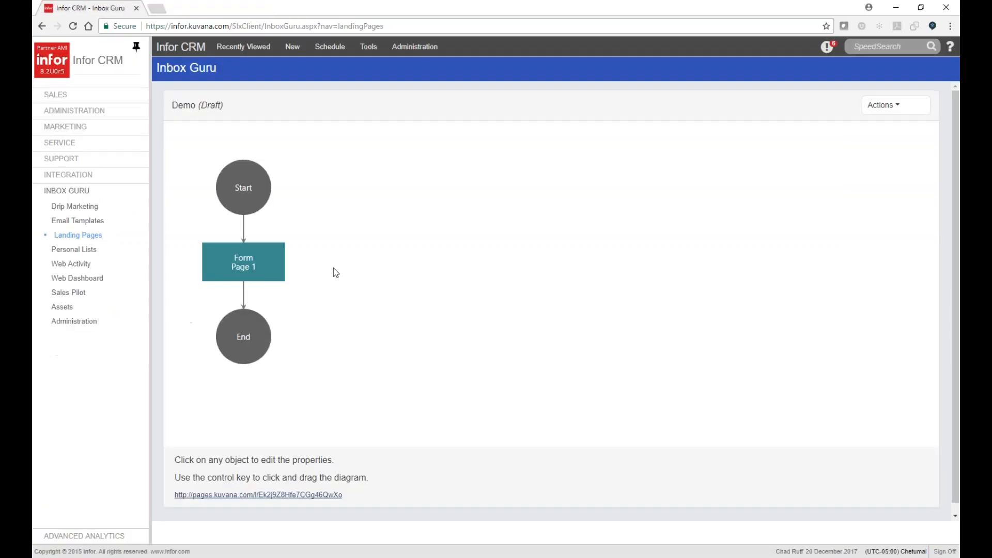
Reopen the Page 1 form for editing and add a Star Rating control.
click(219, 267)
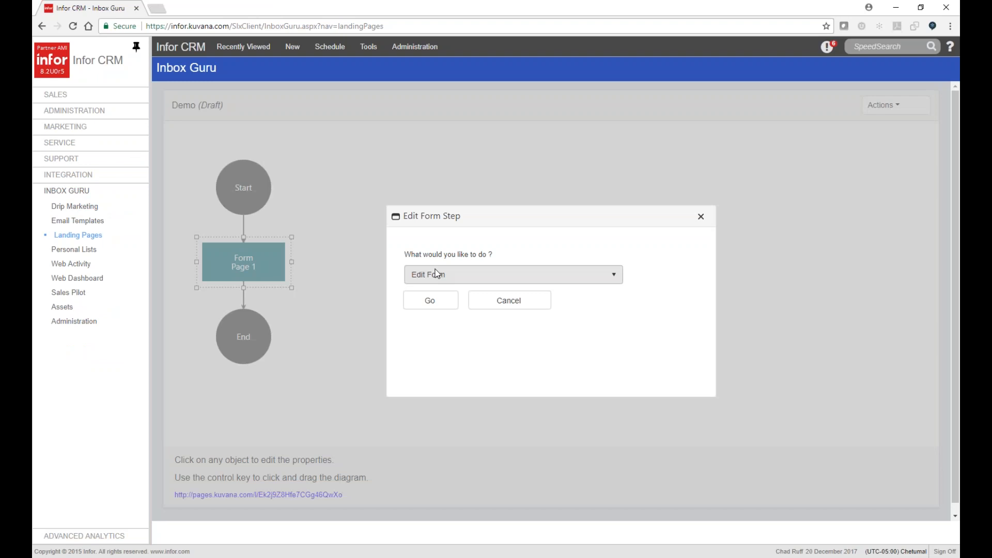
click(429, 302)
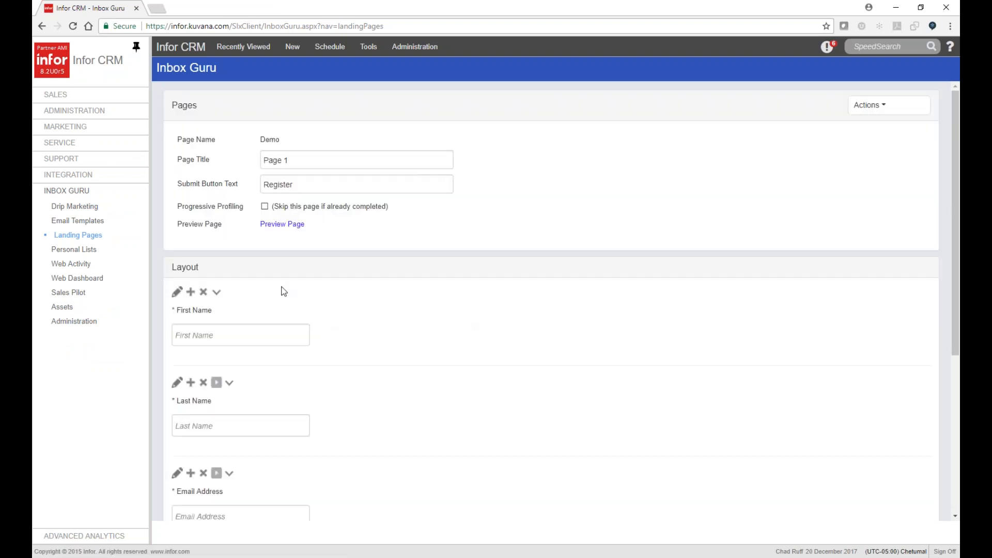
click(874, 105)
click(880, 150)
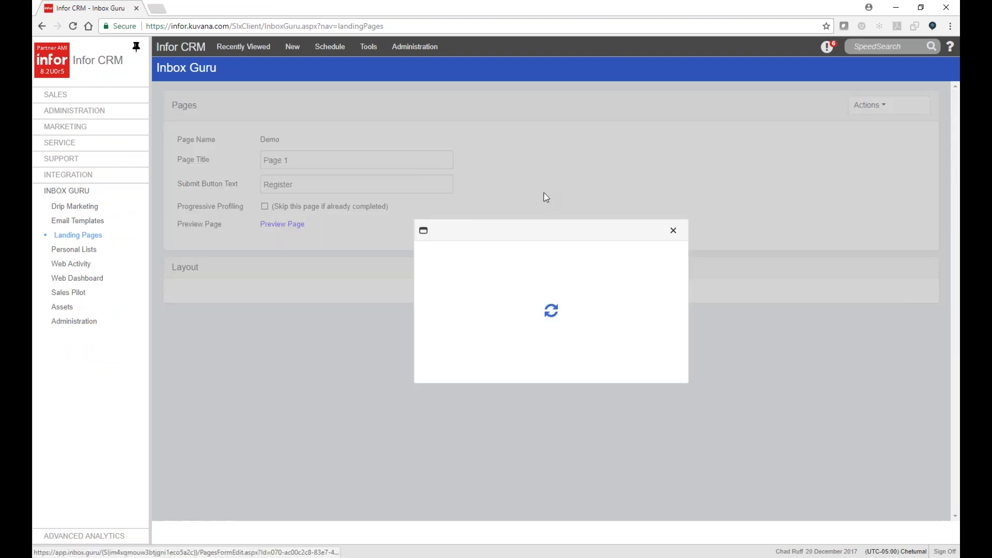
click(644, 275)
mouse_move(646, 337)
mouse_down()
mouse_move(650, 296)
mouse_move(648, 347)
mouse_up()
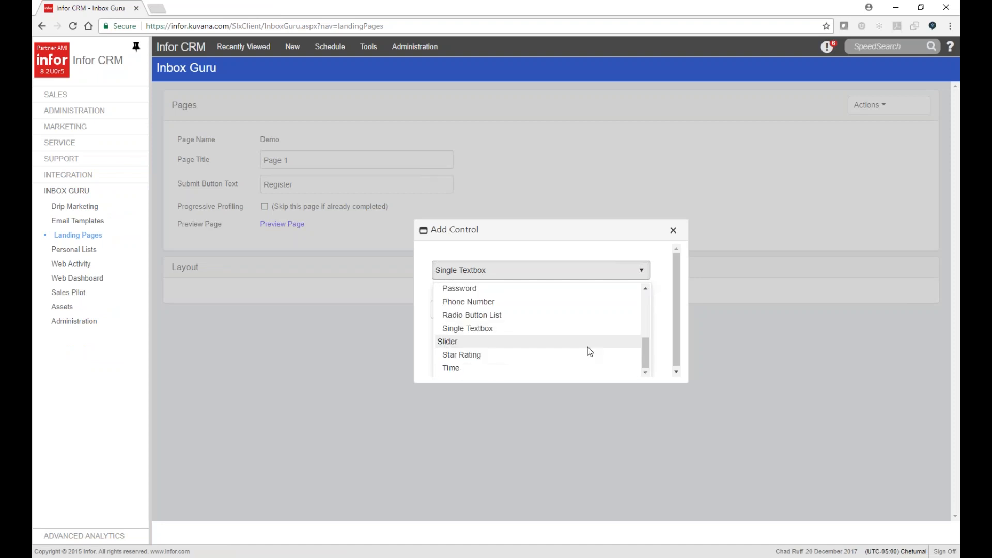
click(473, 355)
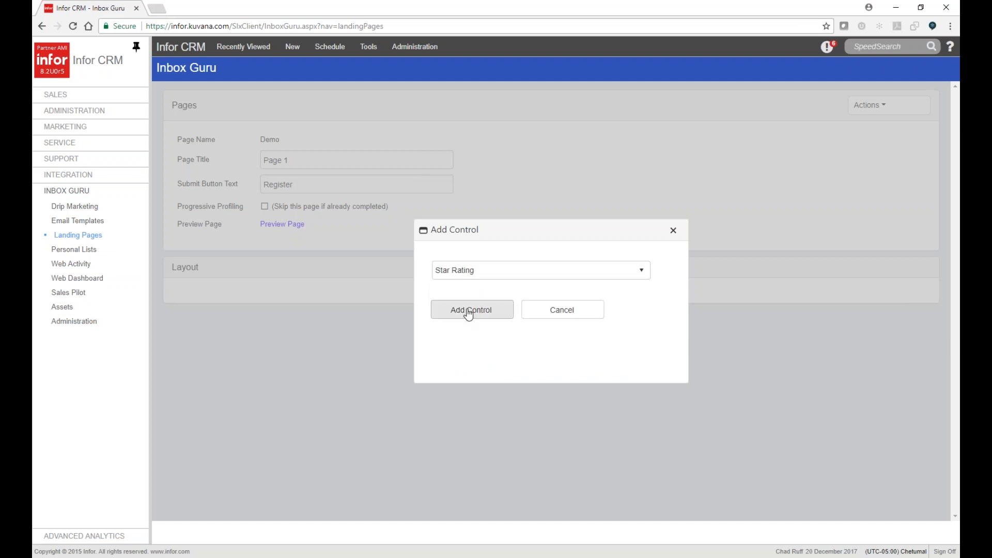
click(472, 314)
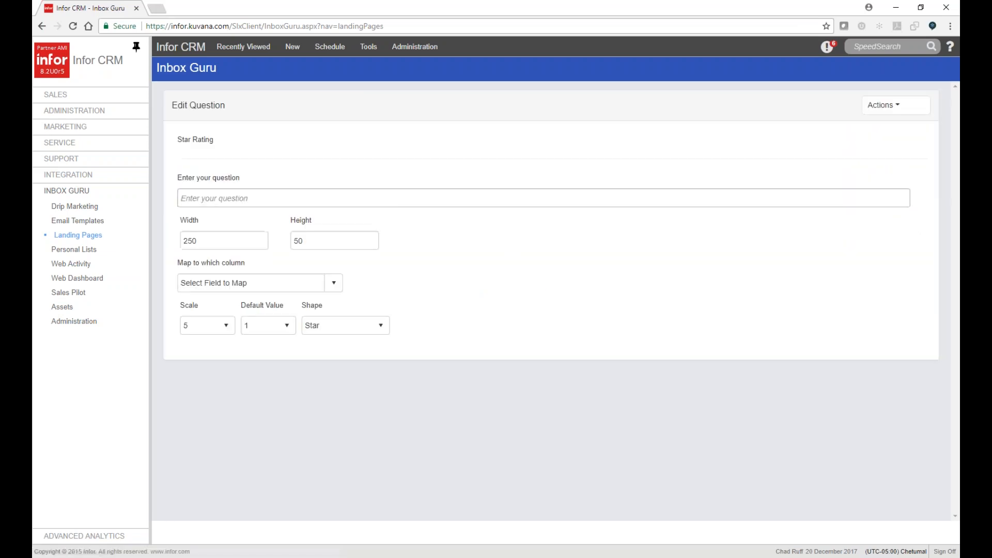
Enter "What is your rating ?" as the star rating question and look through the columns it can map to.
click(266, 197)
text(Wha)
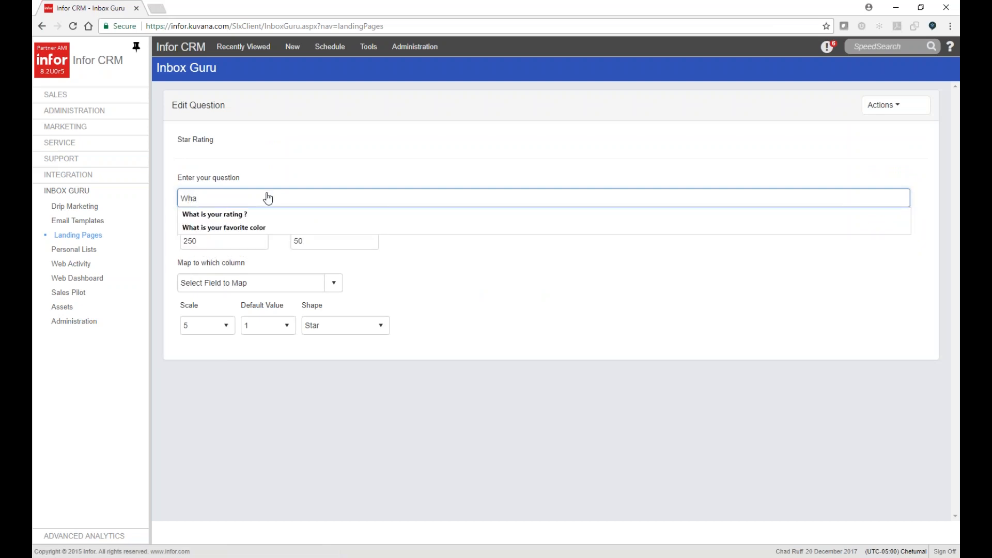
key(Down)
key(Return)
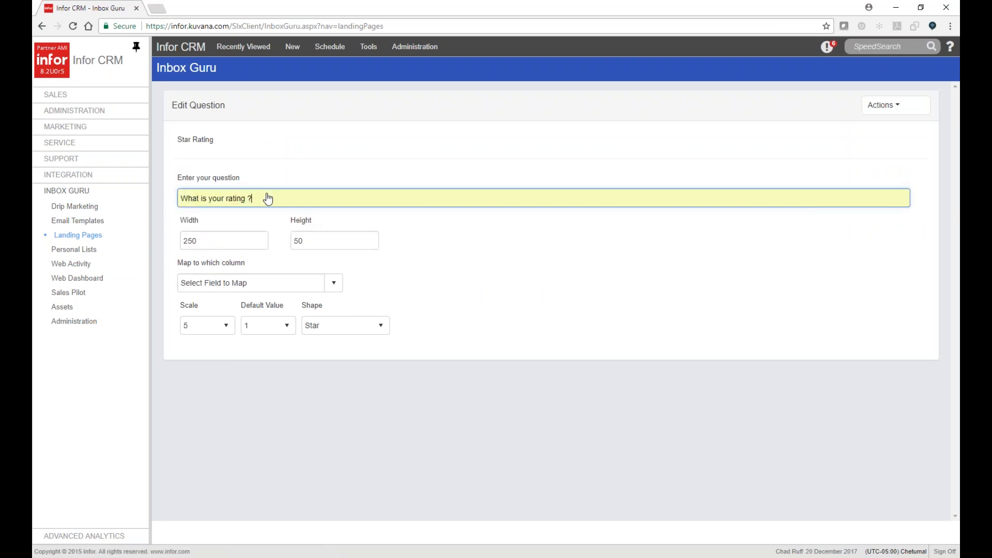
click(334, 282)
click(468, 272)
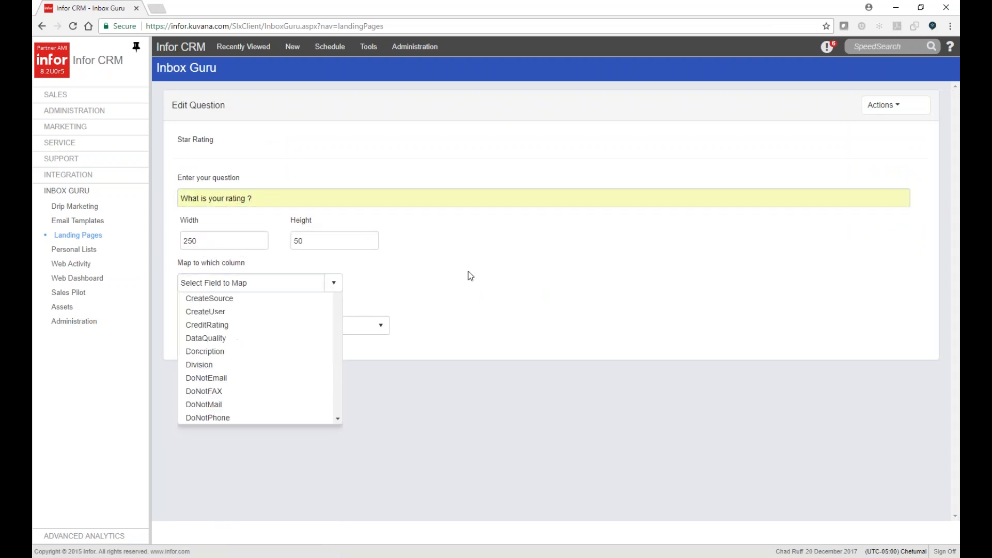
Set the star rating's scale to 7 and default value to 3, and save the question.
click(224, 326)
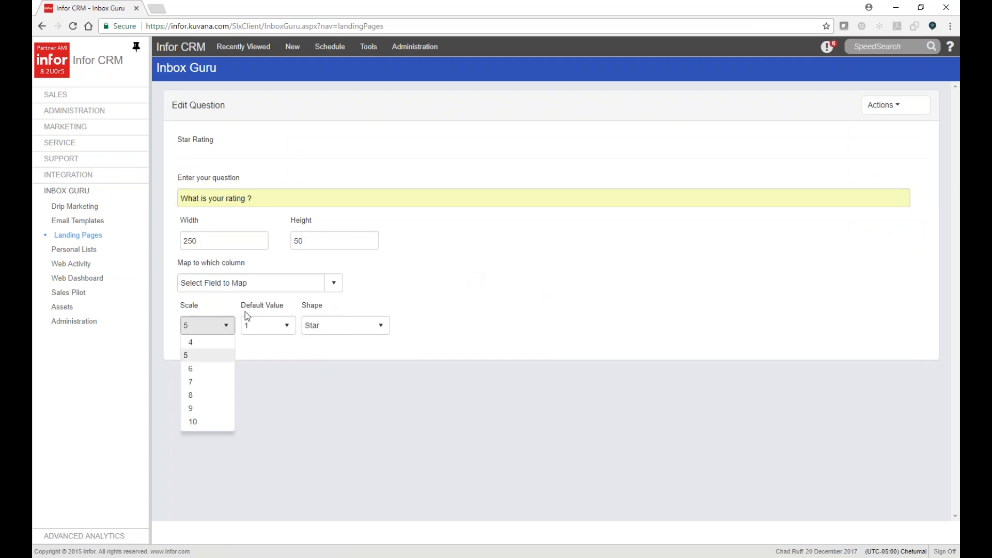
click(200, 417)
click(276, 327)
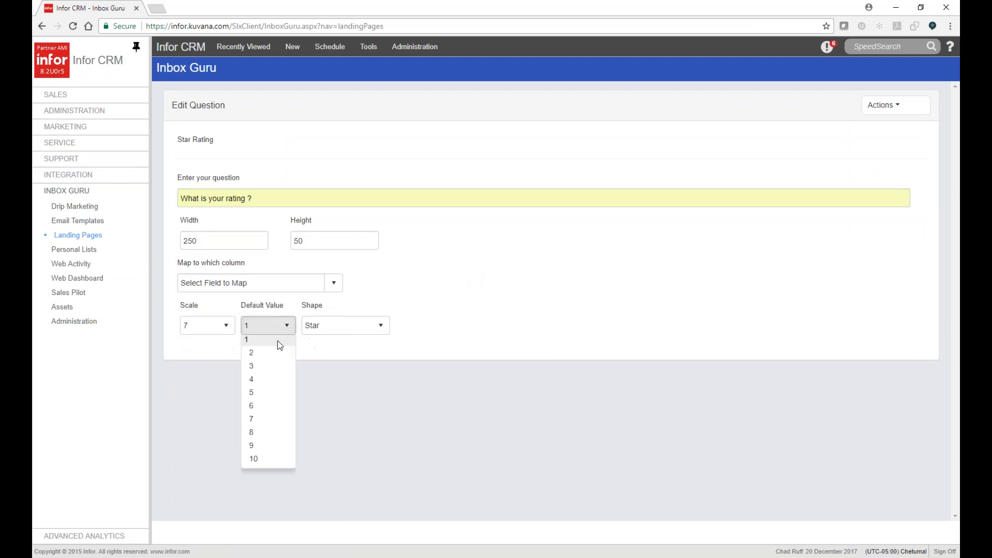
click(271, 371)
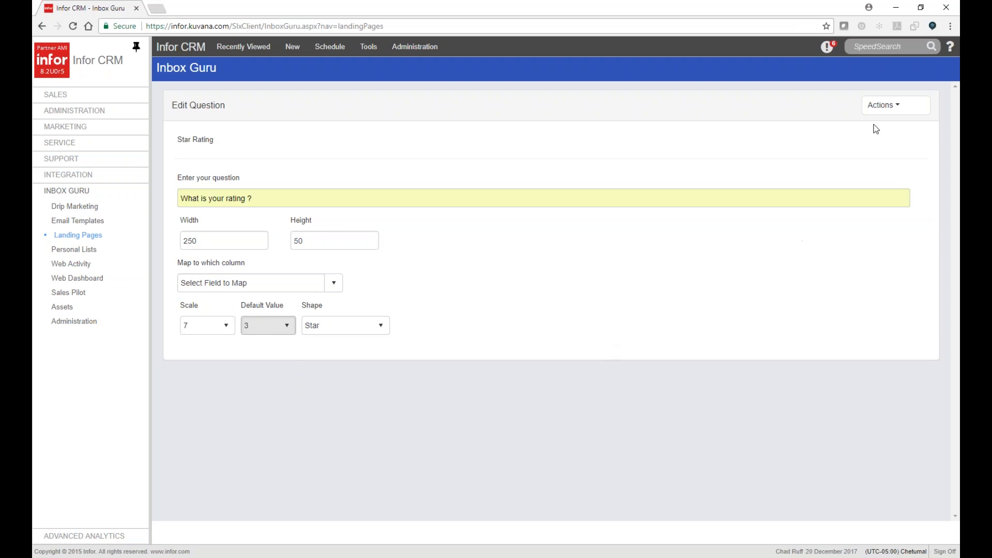
click(882, 106)
click(873, 145)
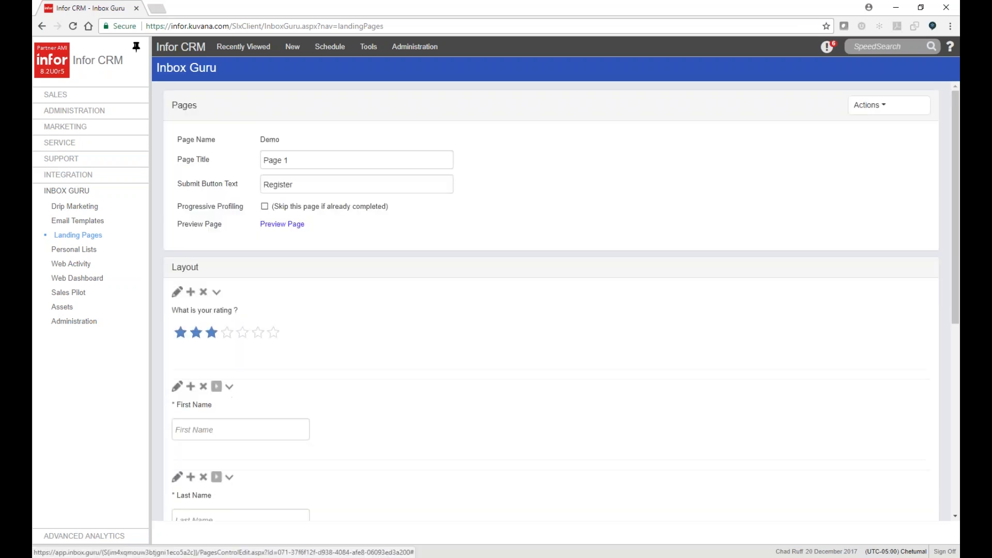
Try out the star rating in the form layout with seven, two and one stars.
scroll(476, 358, down, 2)
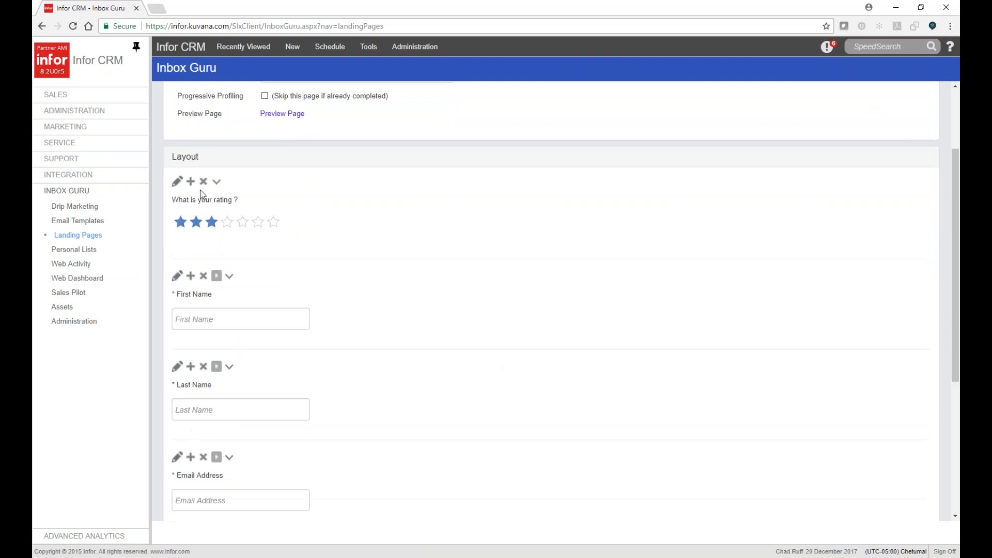
click(274, 223)
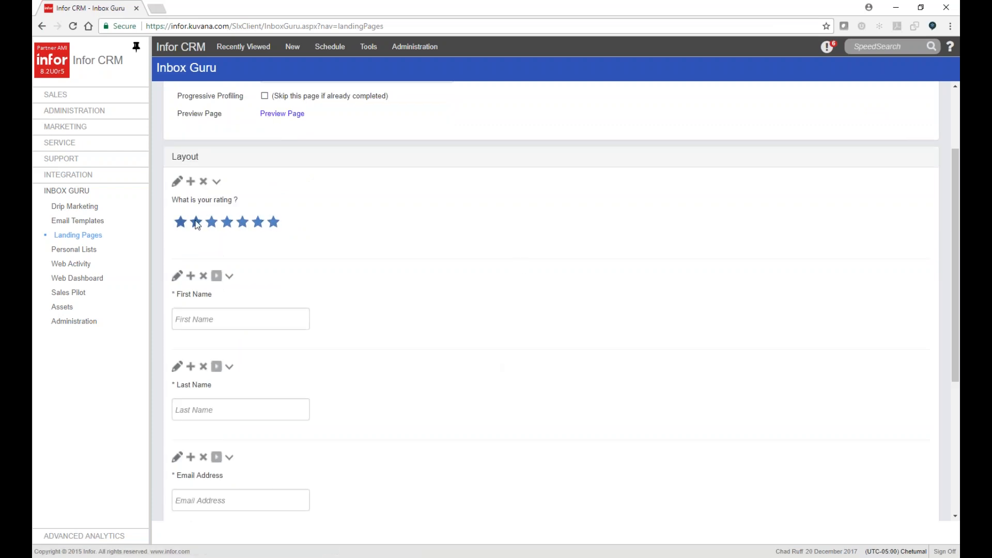
click(197, 223)
click(180, 222)
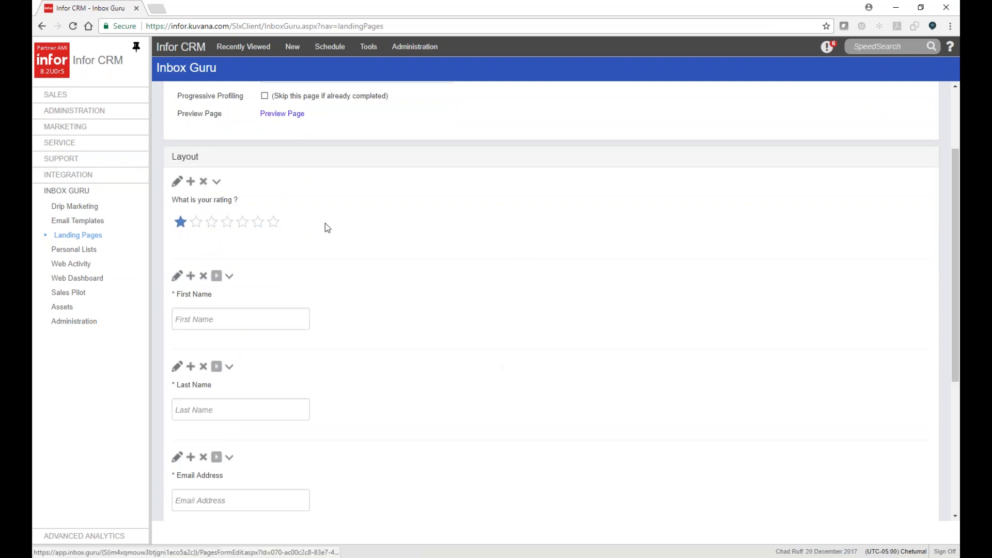
Give the star rating seven stars in the form layout and return to the Demo flow diagram.
click(271, 222)
scroll(828, 123, up, 2)
click(864, 104)
click(878, 215)
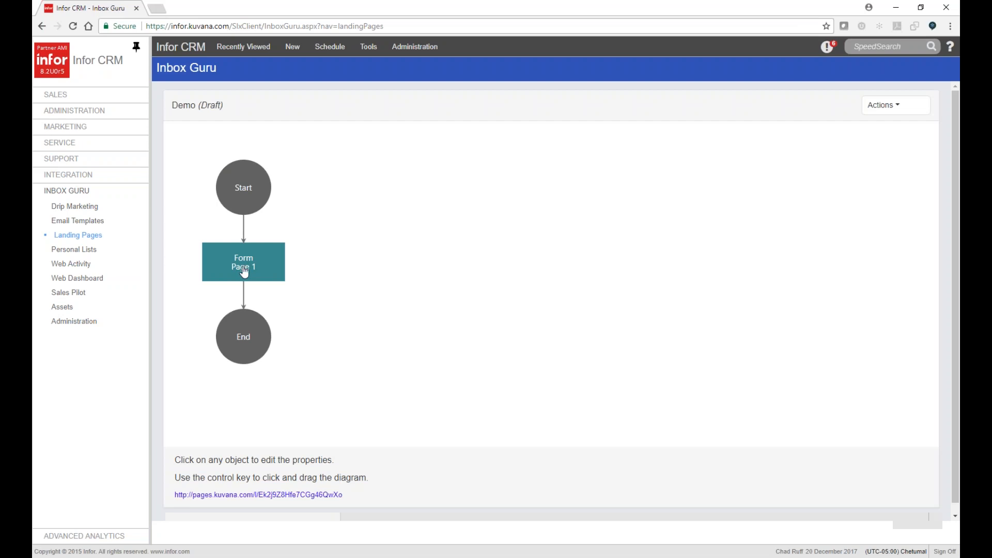
Insert a Decision action after the Page 1 form.
click(243, 265)
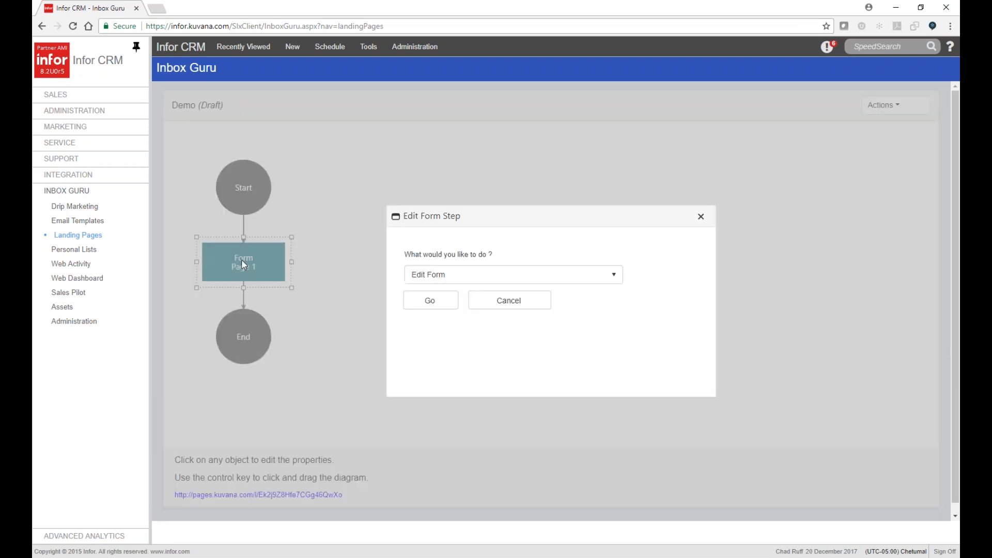
click(445, 281)
click(467, 324)
click(455, 317)
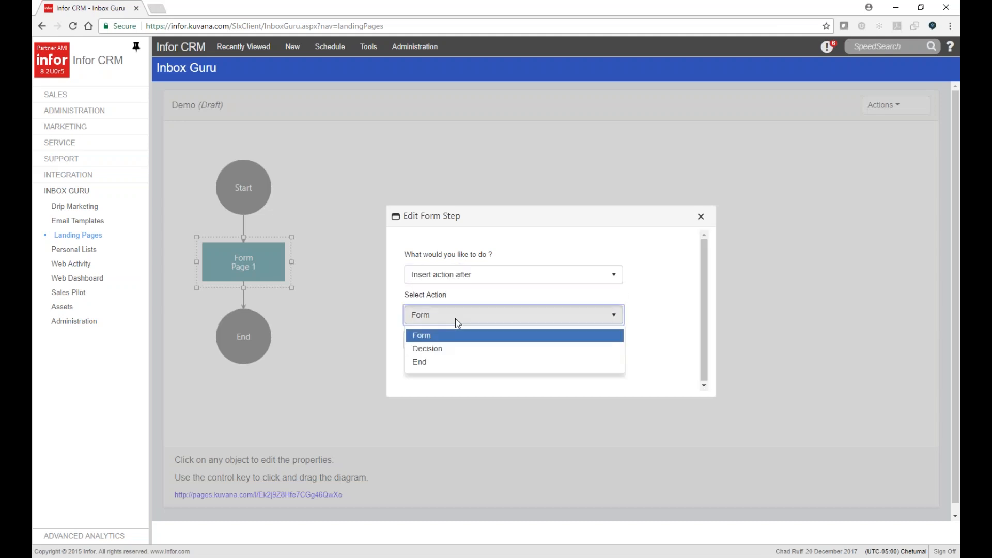
click(452, 348)
click(430, 340)
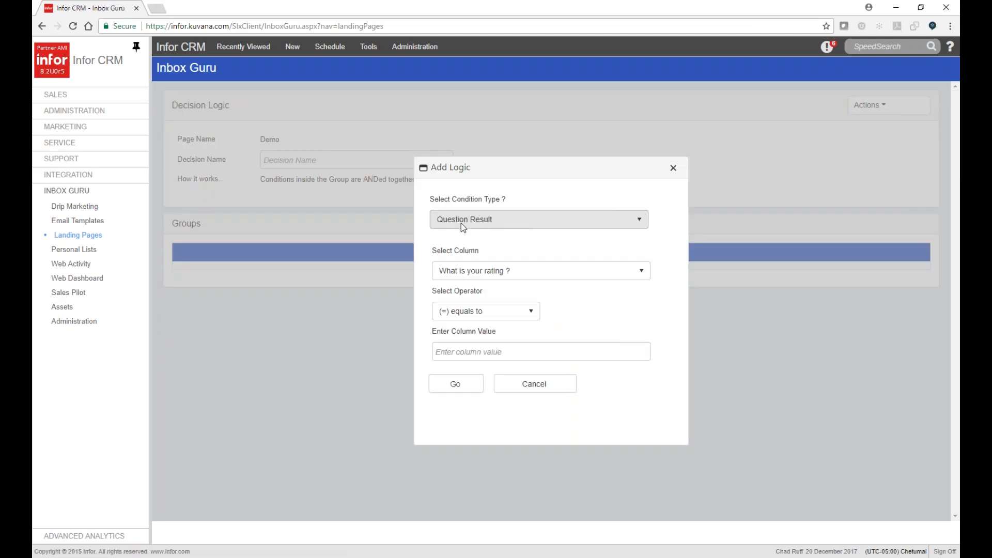
Add a Question Result condition to the decision: "What is your rating ?" less than or equal to 4.
click(487, 272)
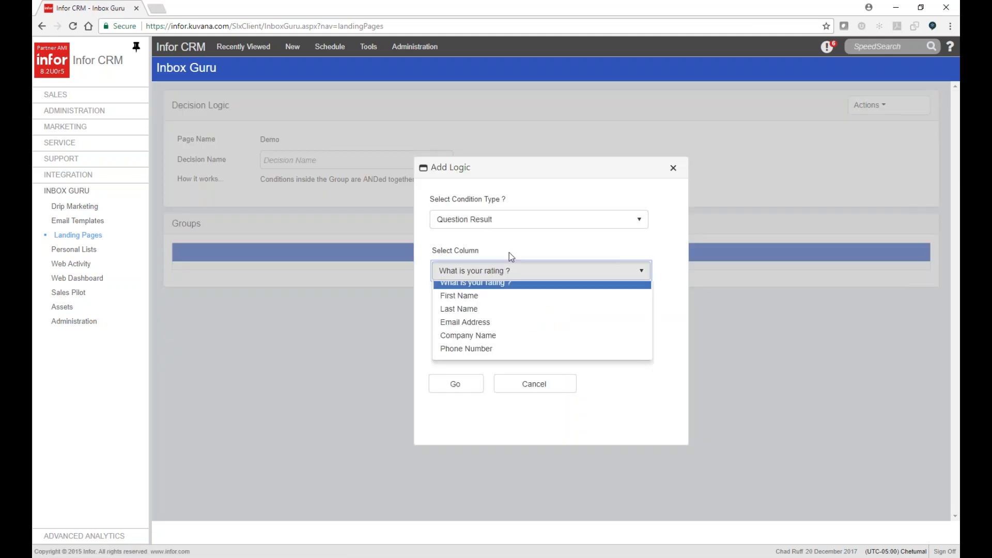
click(476, 290)
click(481, 312)
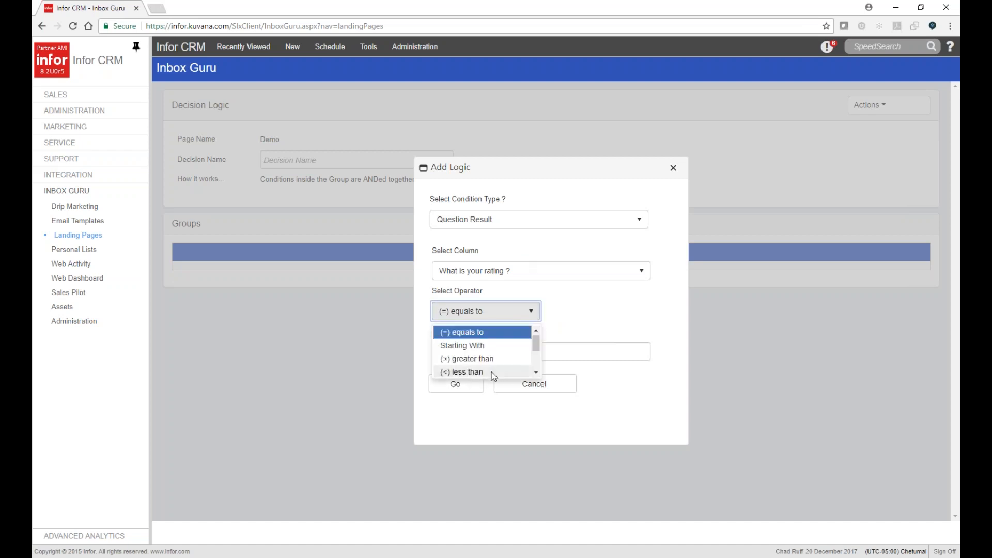
click(535, 374)
click(493, 363)
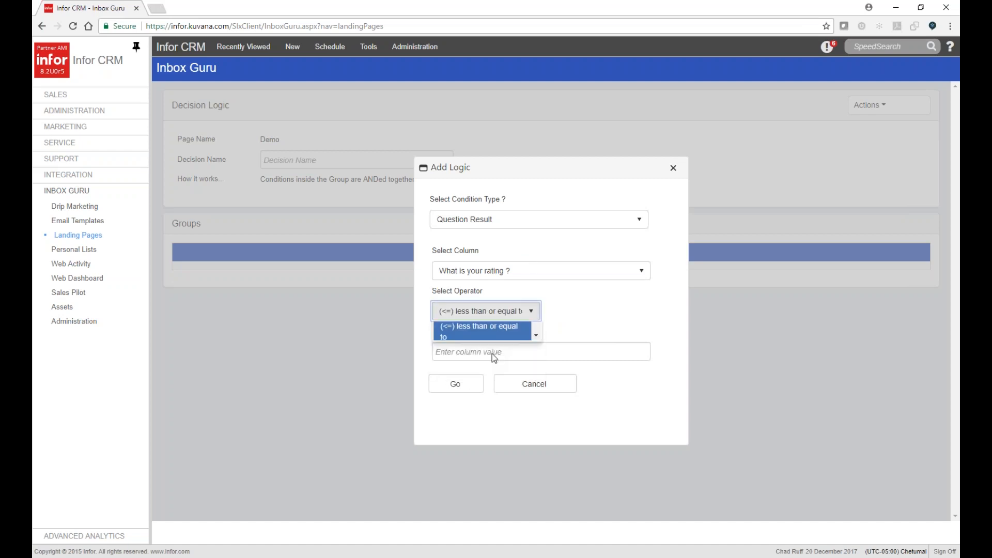
click(492, 352)
text(4)
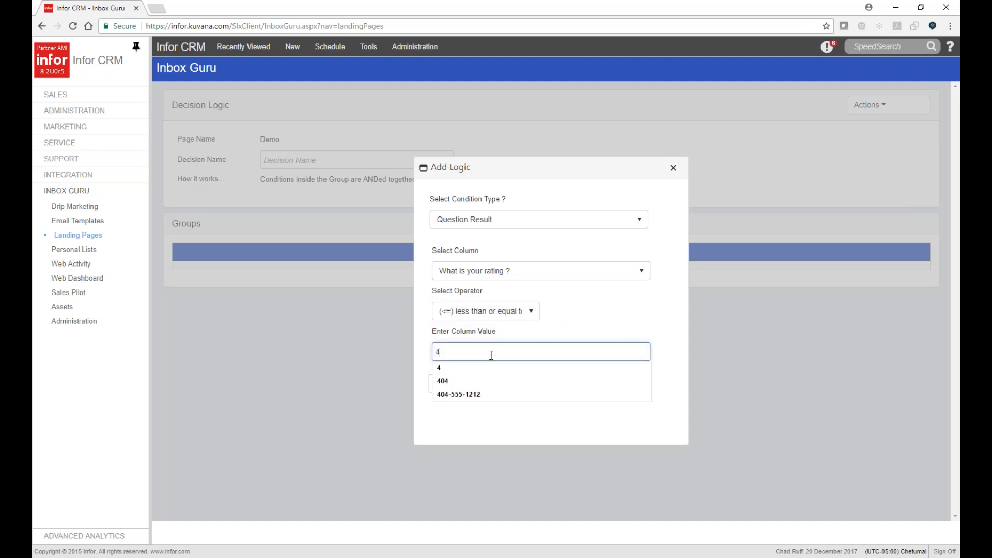
click(551, 317)
click(456, 383)
Name the decision "Less than 4", save it and return to the flow diagram.
click(312, 163)
text(Less than 4)
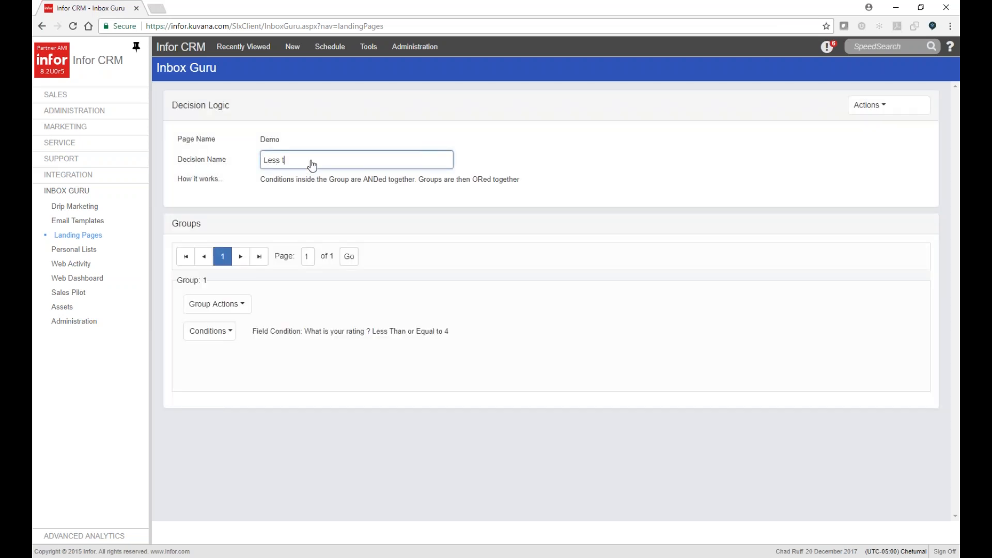
click(870, 105)
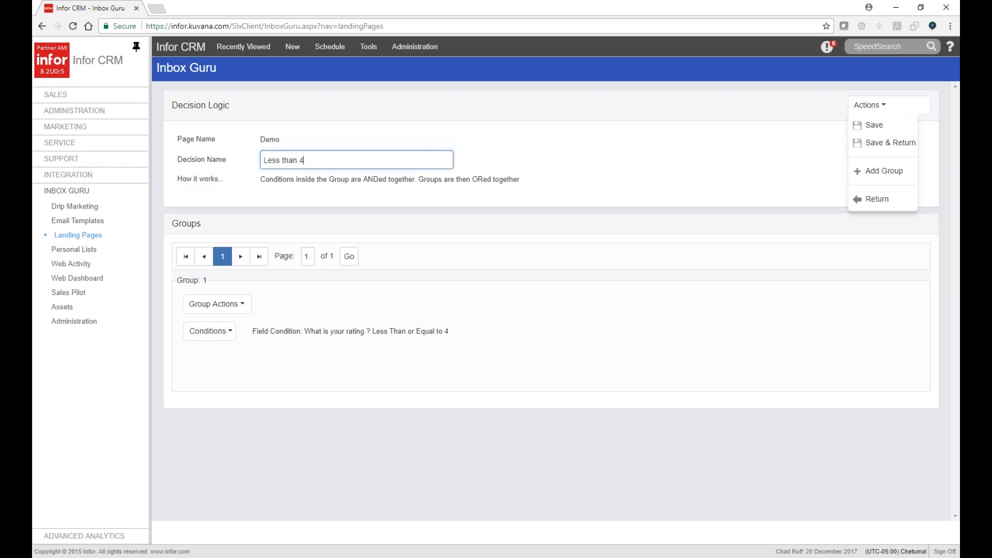
click(879, 142)
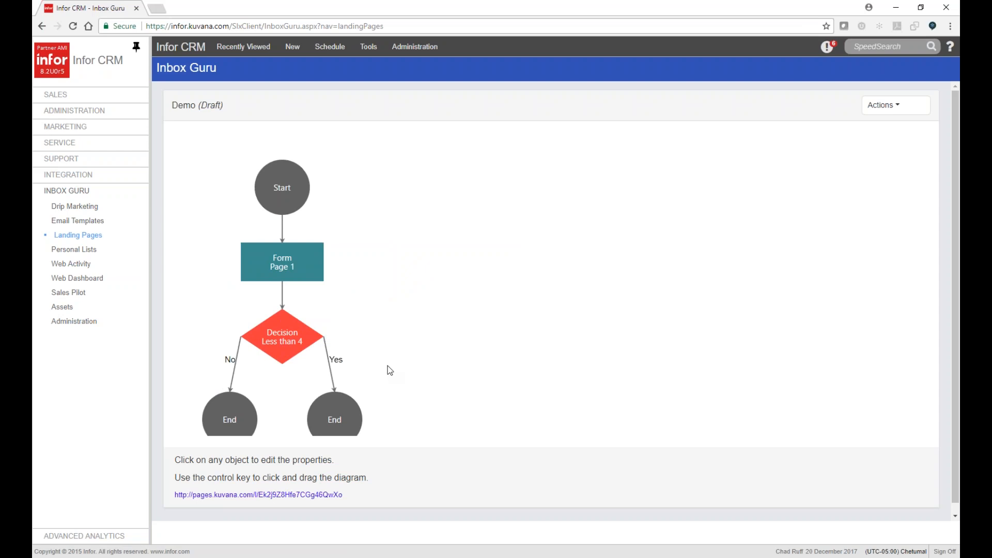
Change the action type of the End step on the decision's No branch to Form.
drag(390, 371, 405, 267)
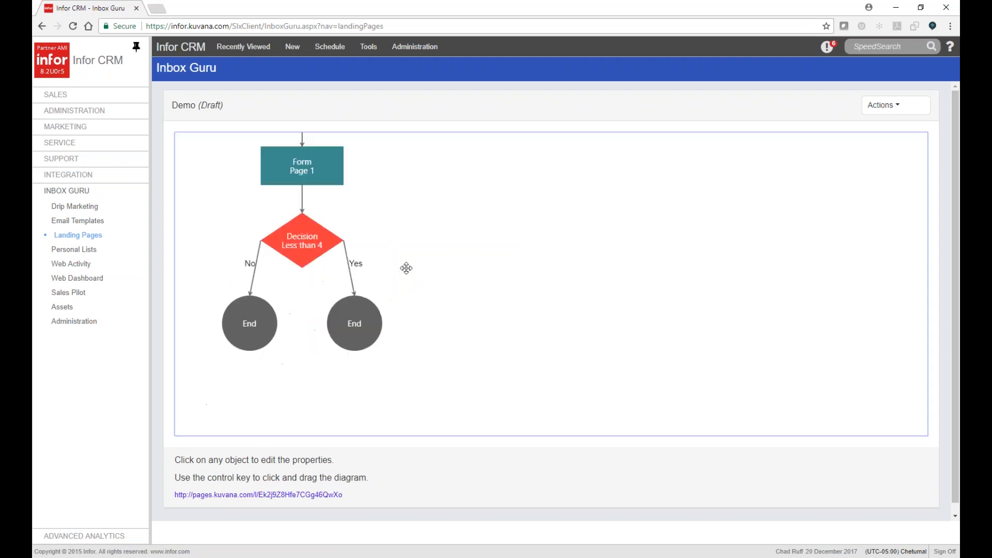
click(252, 321)
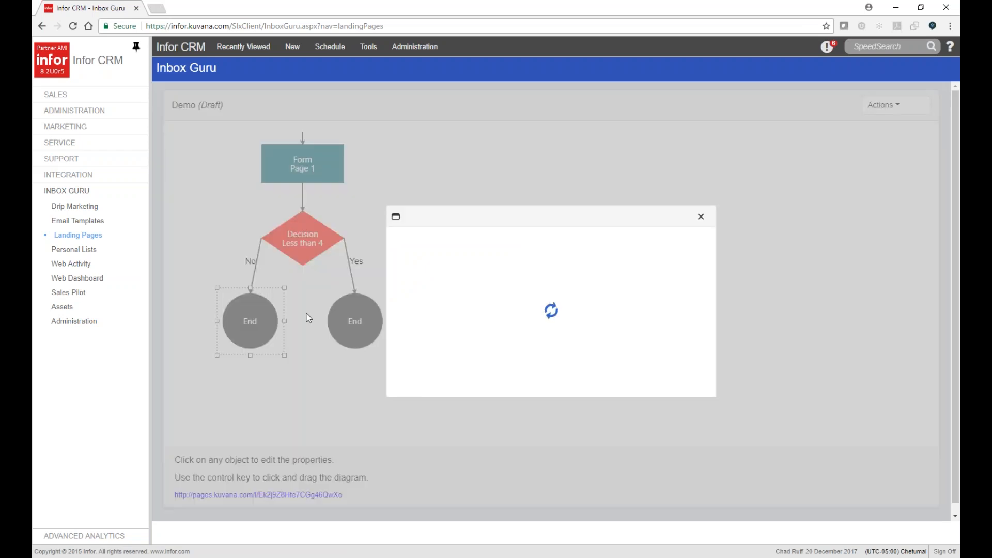
click(489, 279)
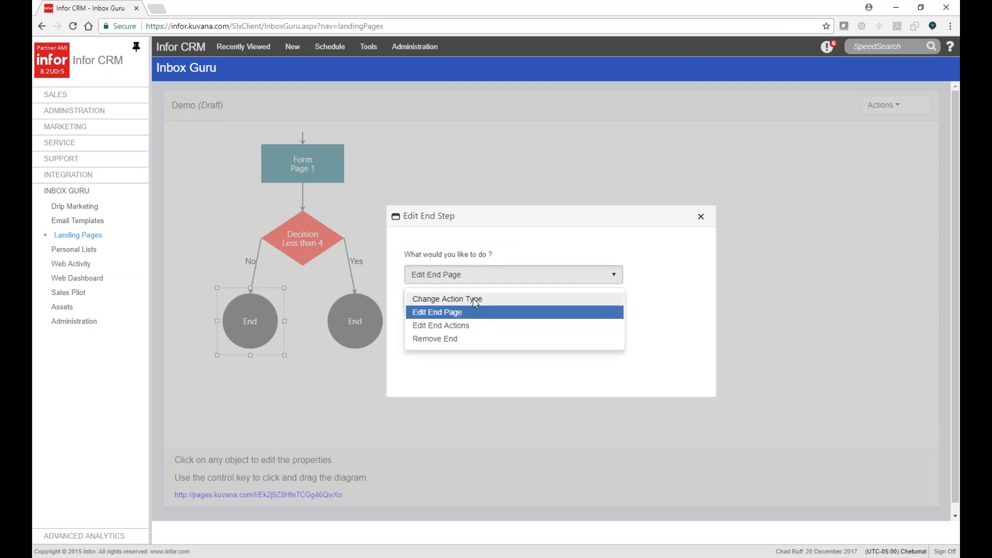
click(475, 303)
click(455, 313)
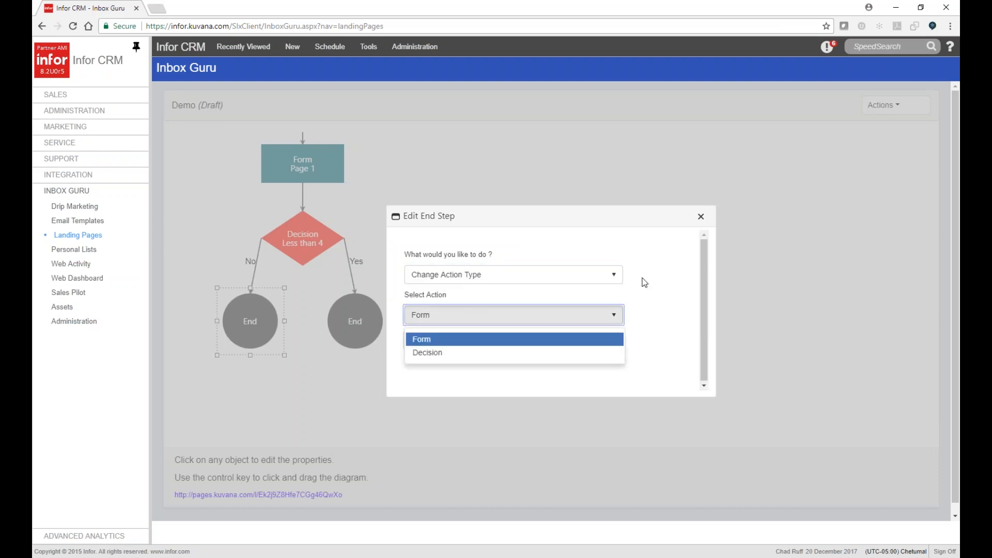
click(449, 339)
click(449, 340)
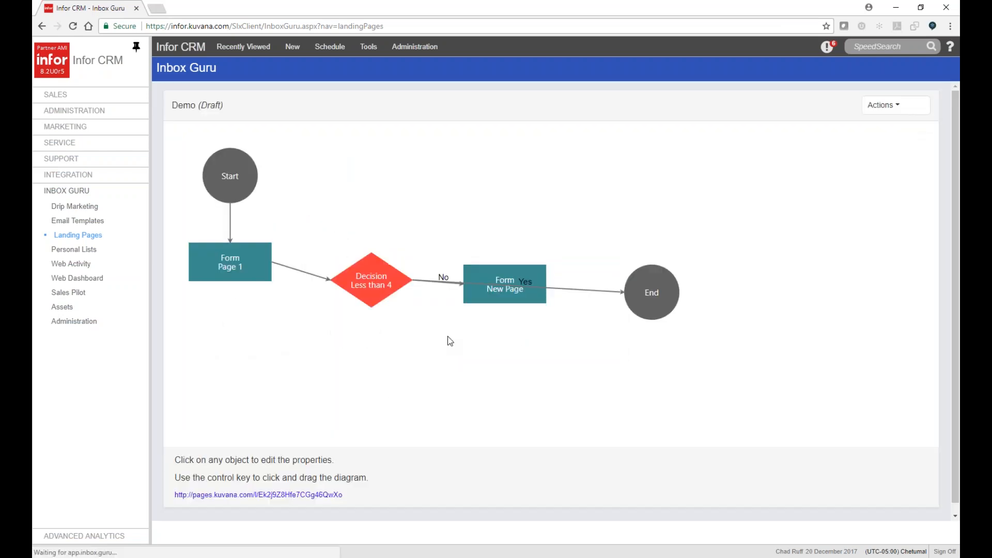
Open the New Page form for editing and add a Comment Box control.
click(278, 405)
click(435, 299)
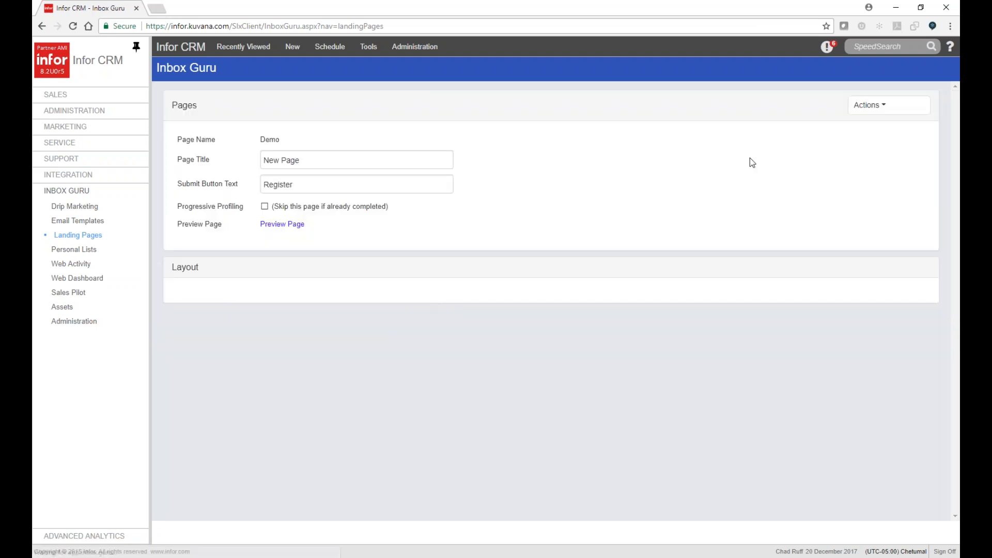
click(873, 106)
click(874, 150)
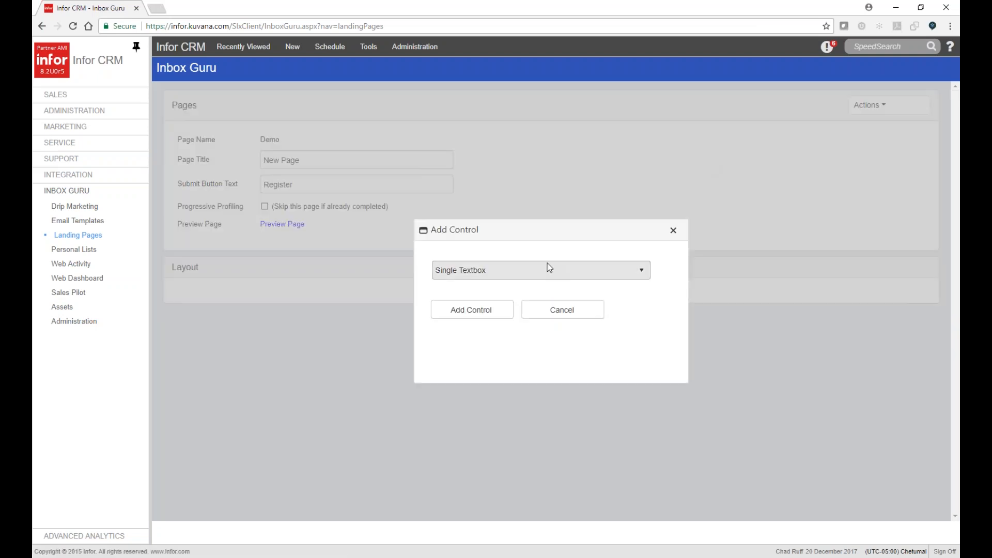
click(548, 264)
drag(645, 348, 647, 302)
click(513, 314)
click(483, 311)
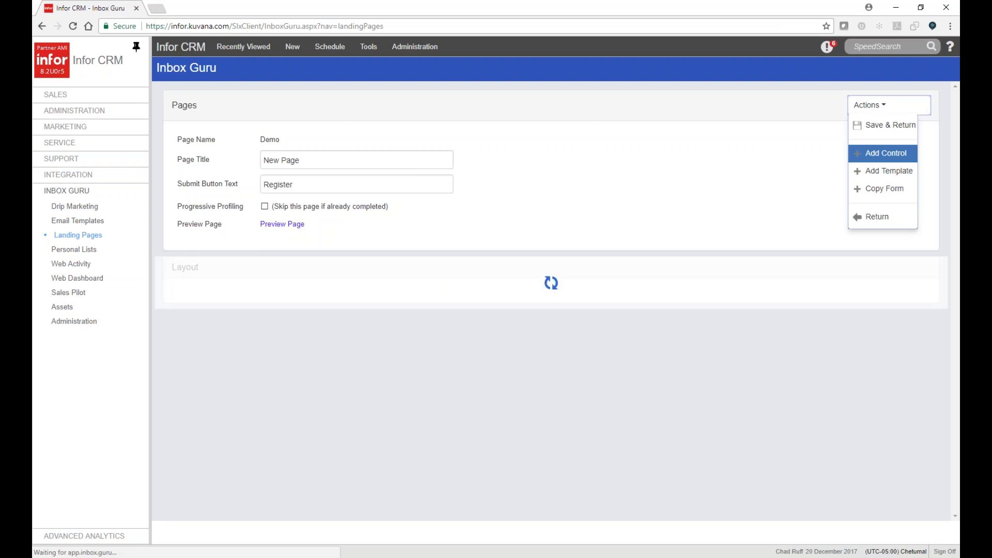
Save the comment box with the question "Why so low ?" and return to the flow diagram.
click(293, 191)
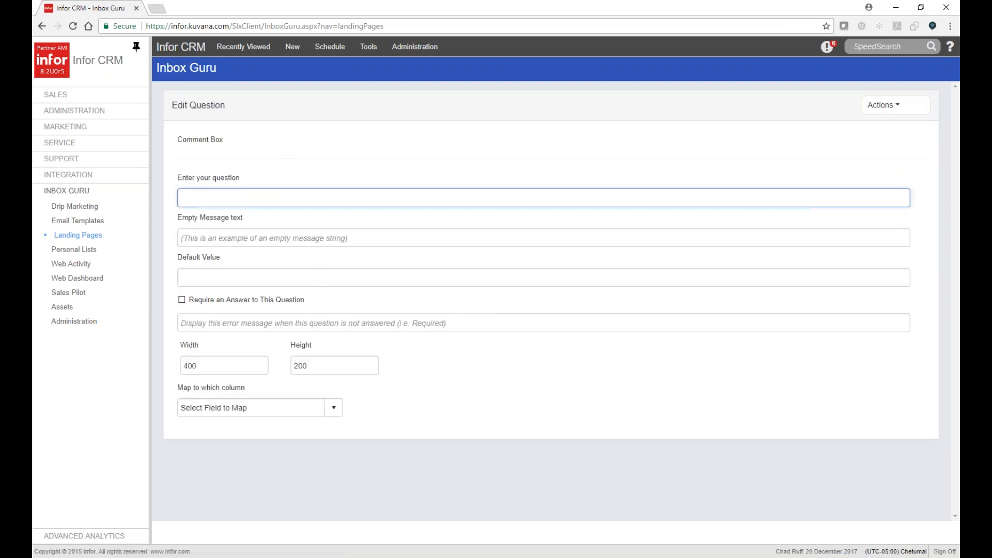
text(Why s)
click(278, 215)
click(885, 105)
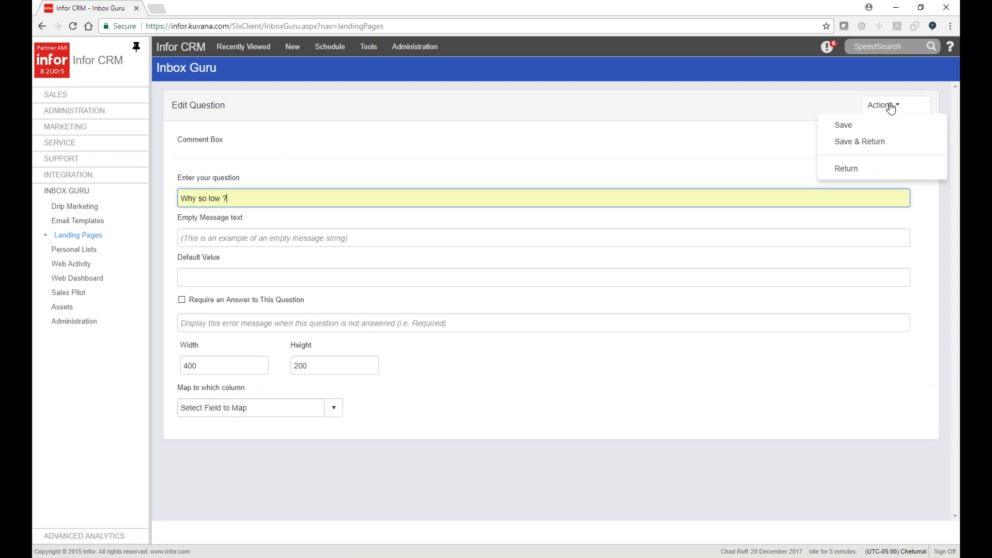
click(860, 141)
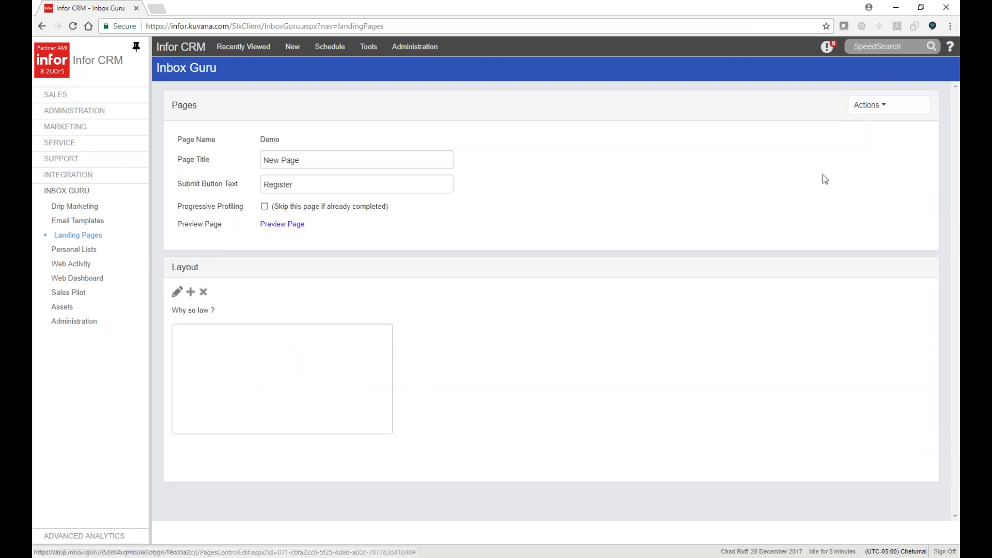
click(871, 105)
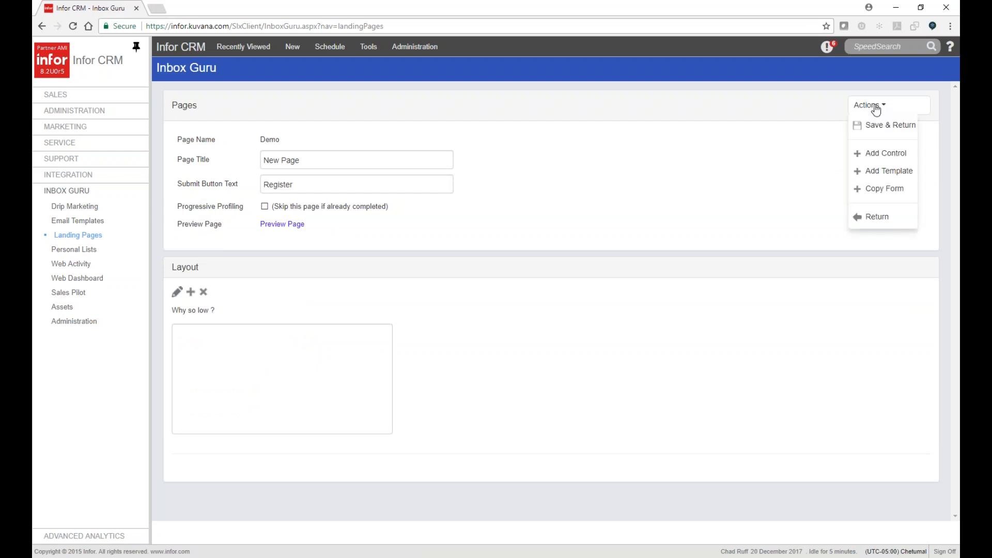
click(878, 217)
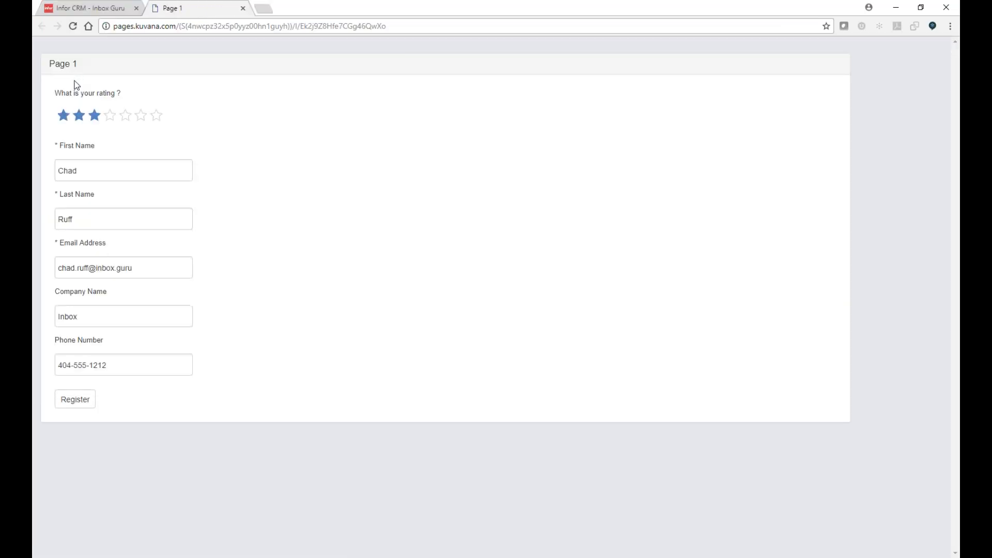
Test the Demo landing page by submitting Page 1 with a one-star rating, and close the test page.
click(63, 115)
click(82, 402)
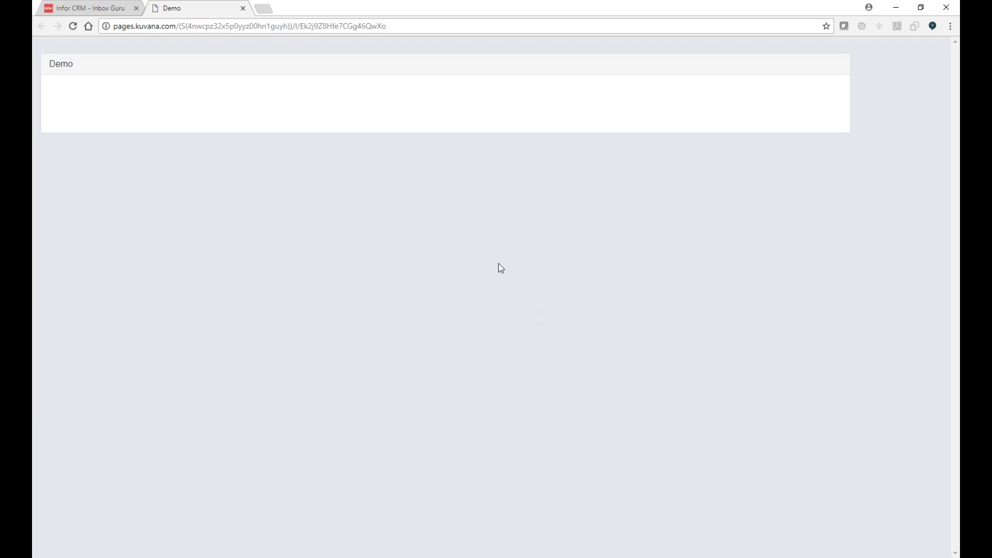
click(242, 8)
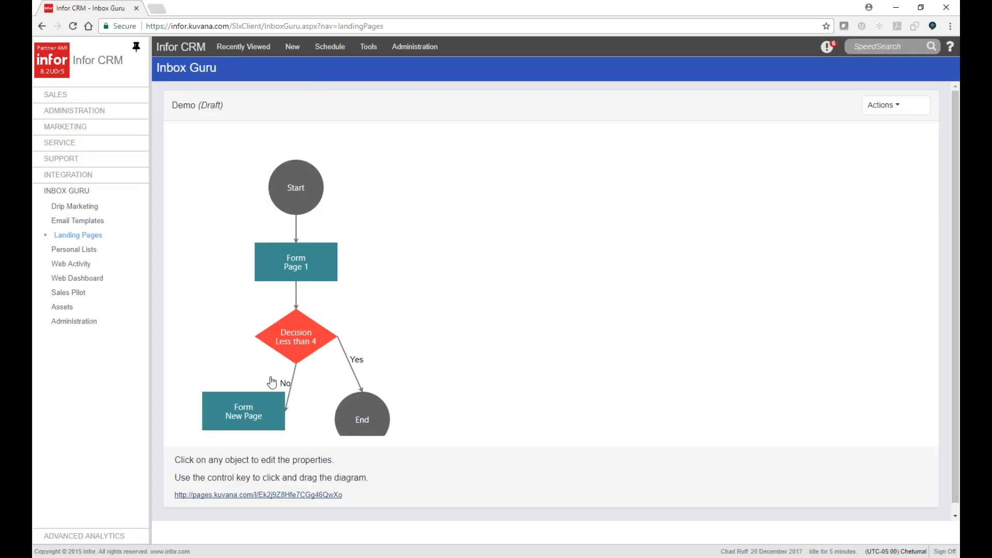
Review the logic of the "Less than 4" decision and return to the flow diagram.
click(306, 346)
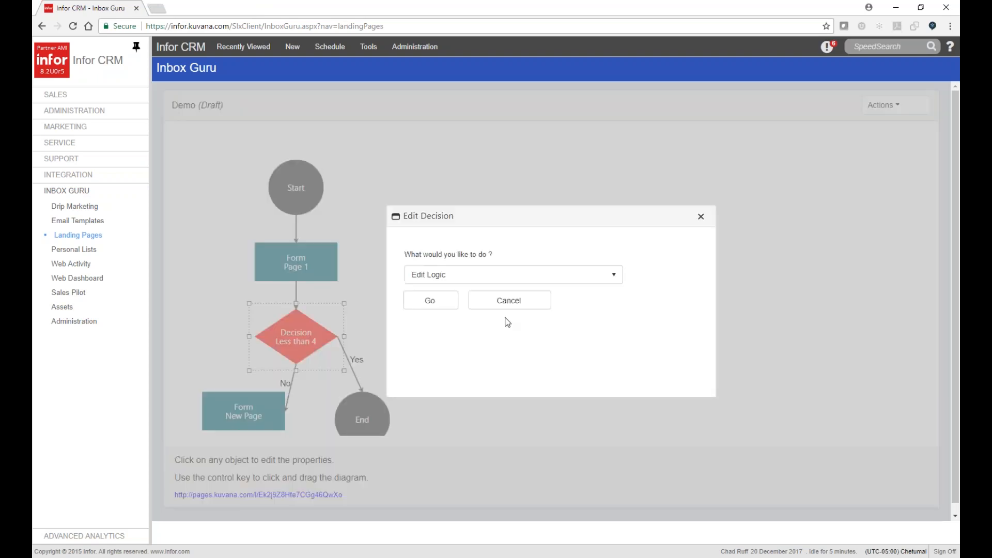
click(436, 299)
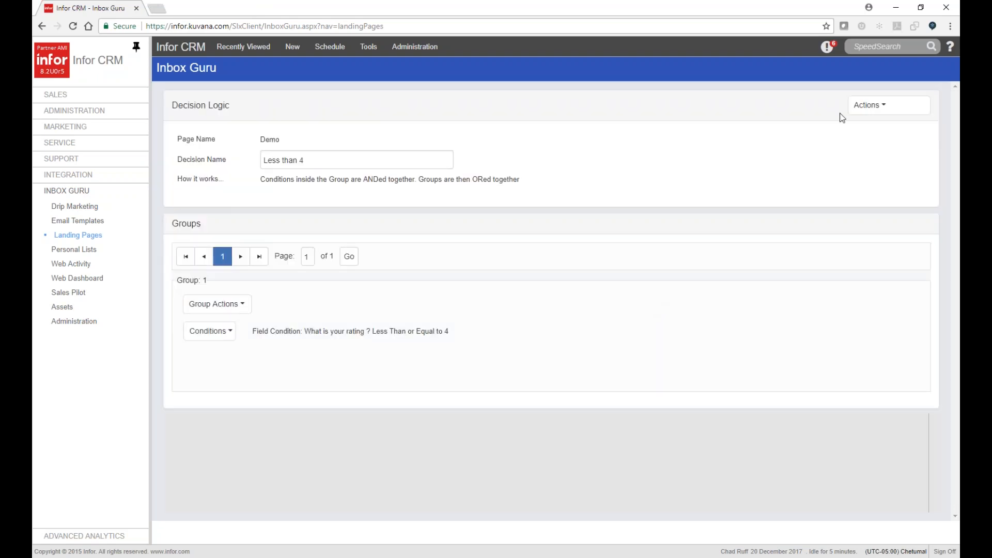
click(872, 105)
click(878, 201)
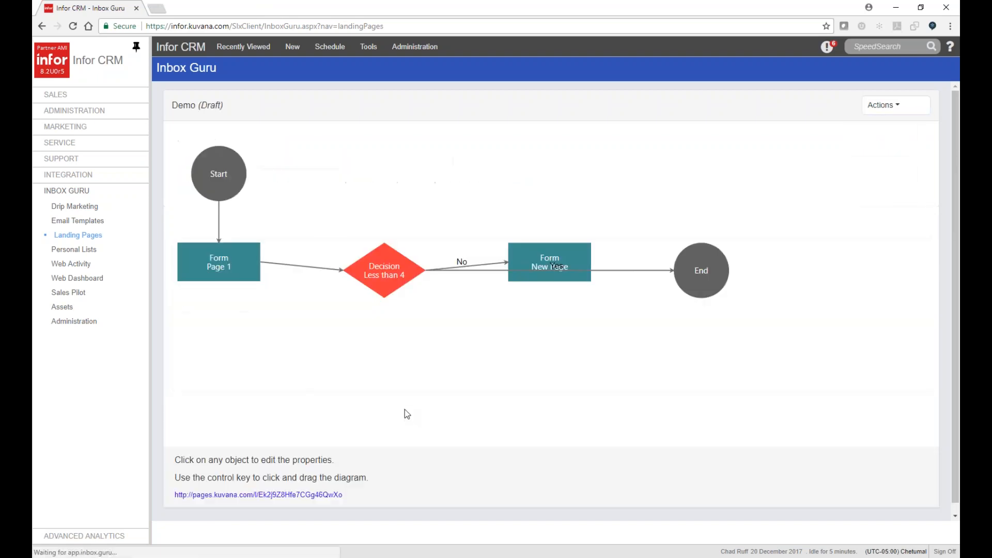
Open the Demo page link, submit Page 1 with a seven-star rating, and close the test page.
click(331, 500)
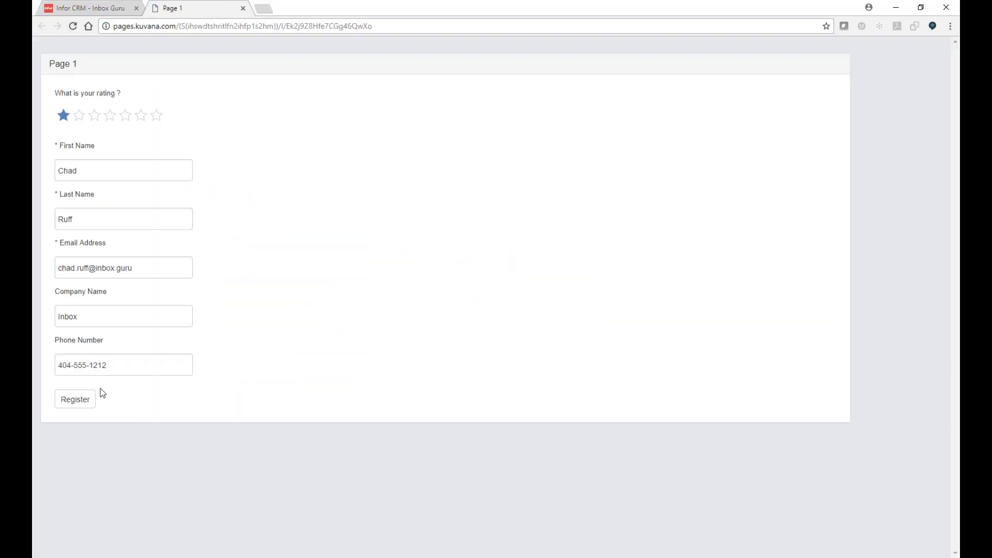
click(156, 115)
click(75, 399)
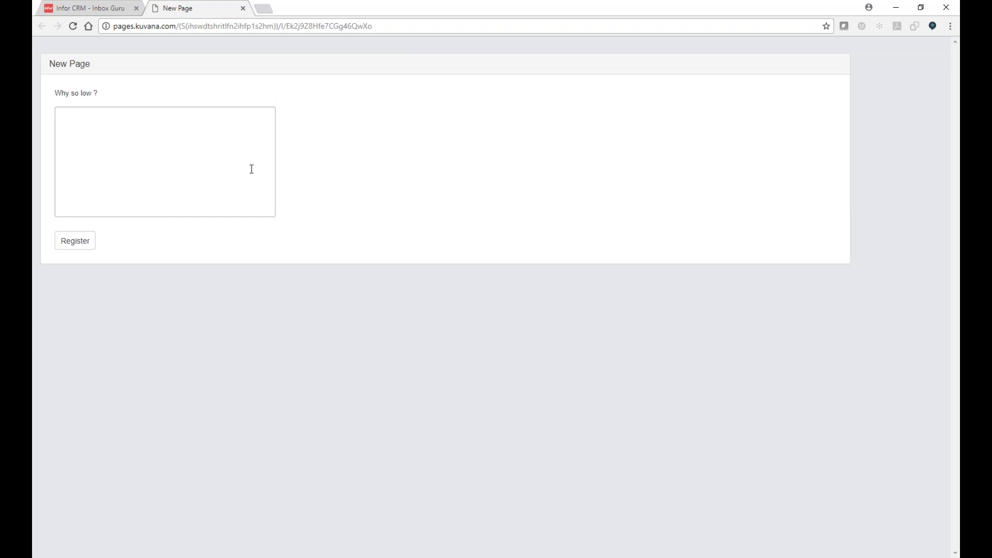
click(242, 8)
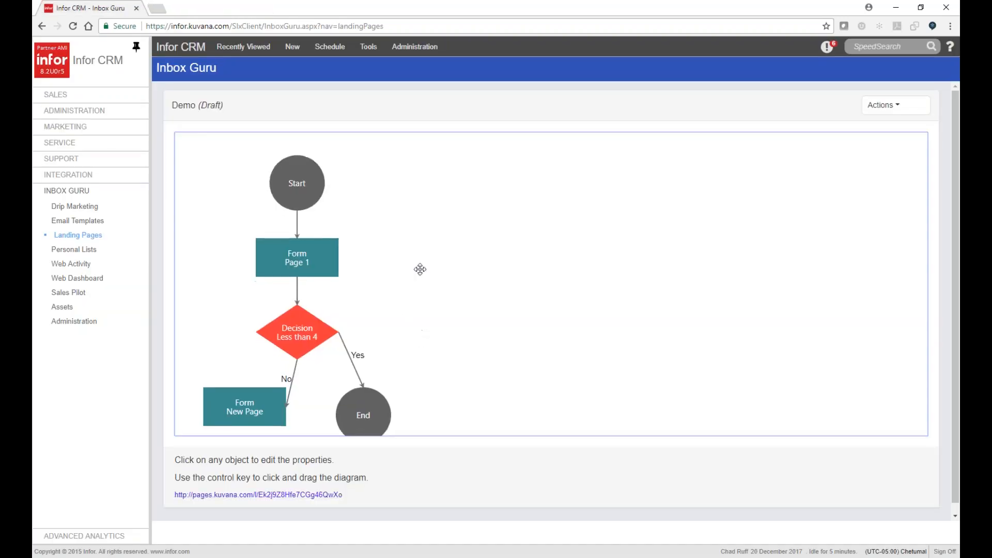
Insert an End action after the New Page form on the decision's No branch.
scroll(421, 271, down, 2)
click(272, 324)
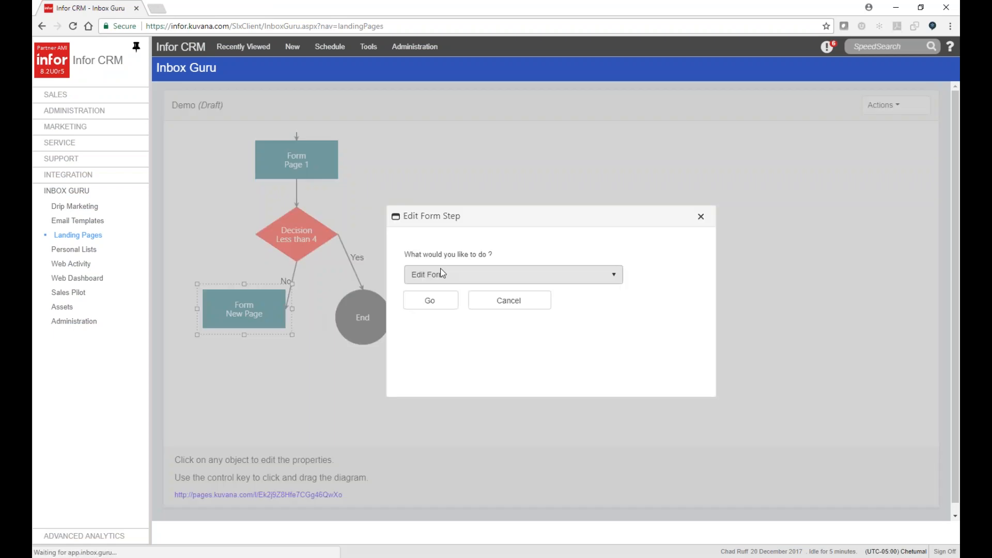
click(440, 271)
click(466, 325)
click(434, 314)
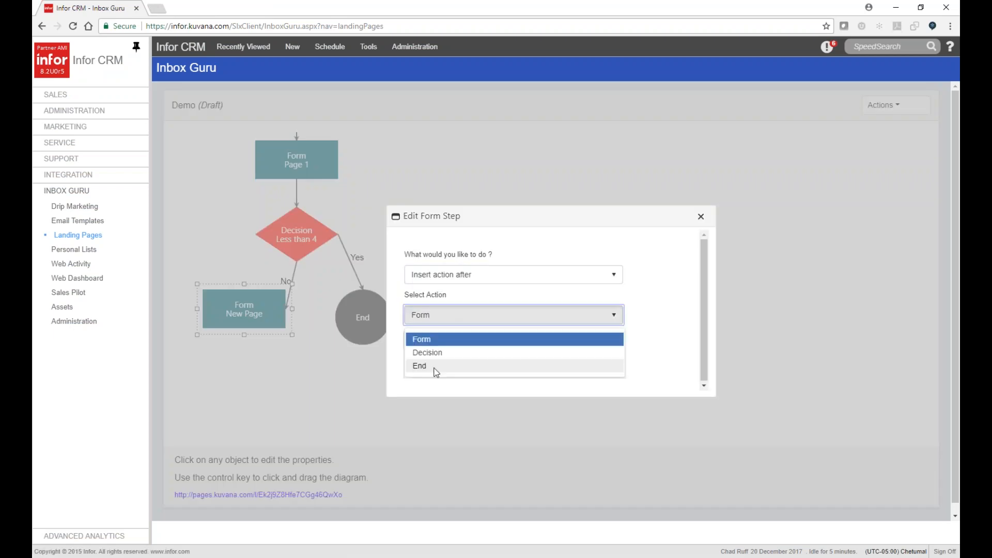
click(434, 368)
click(431, 341)
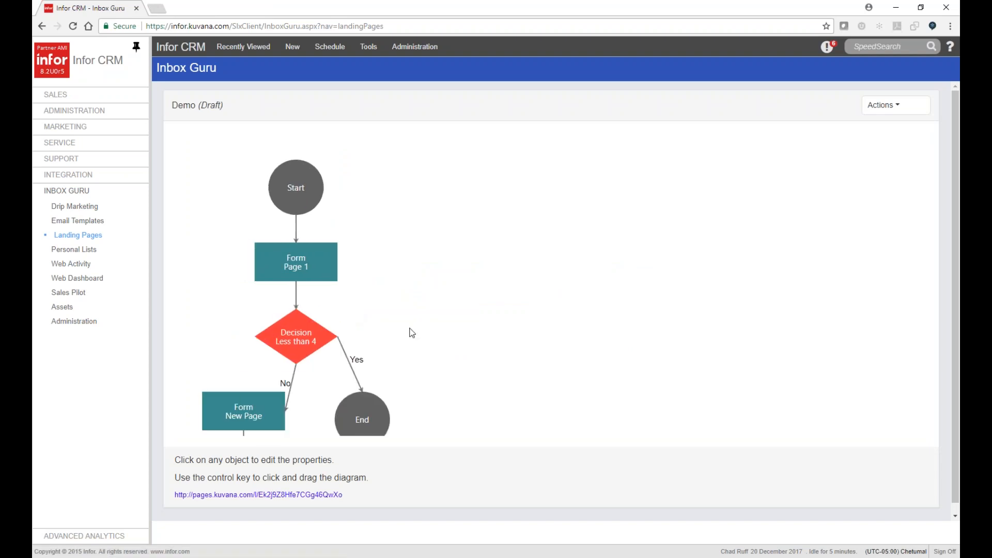
Review the action types available for the Yes branch's End step, cancel adding one, and return to the flow diagram.
scroll(393, 339, down, 2)
click(373, 344)
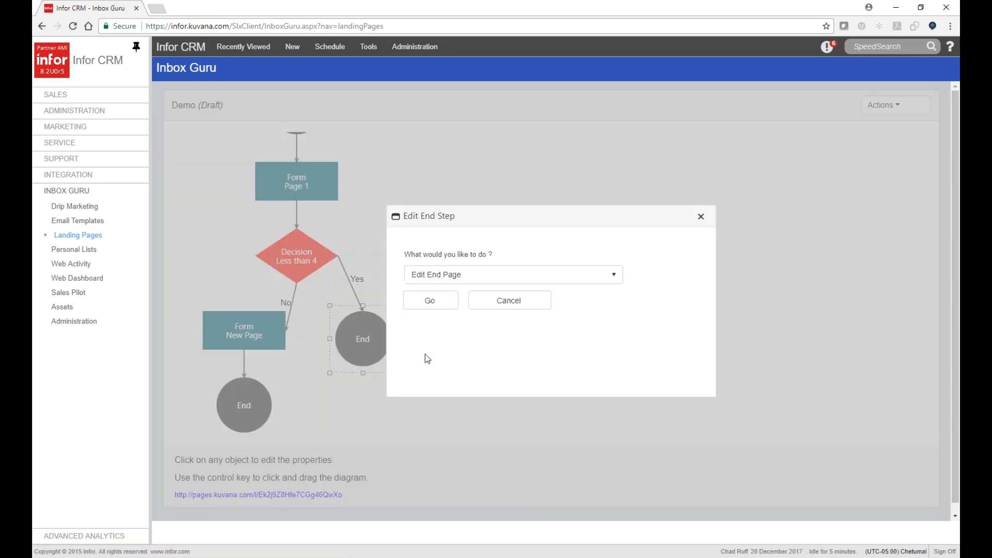
click(480, 274)
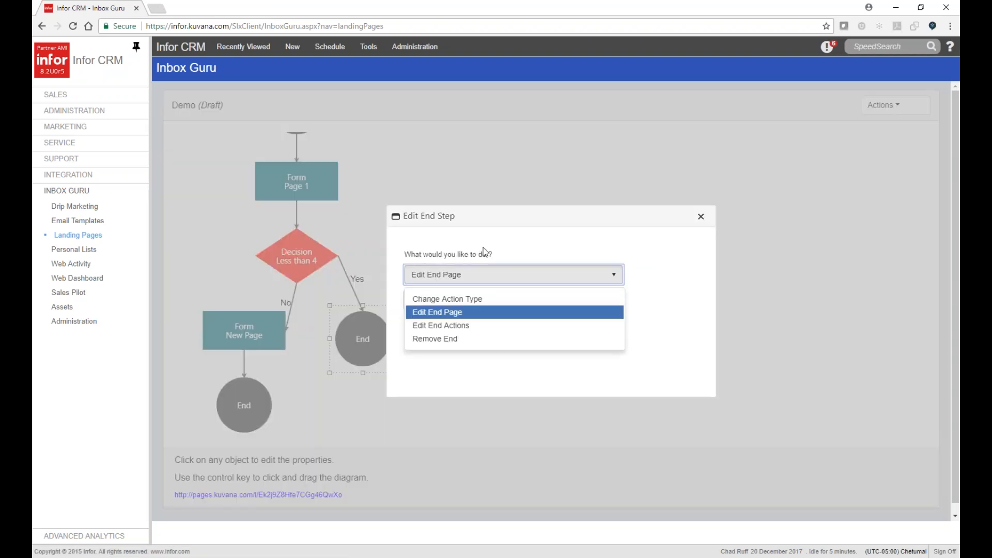
click(468, 325)
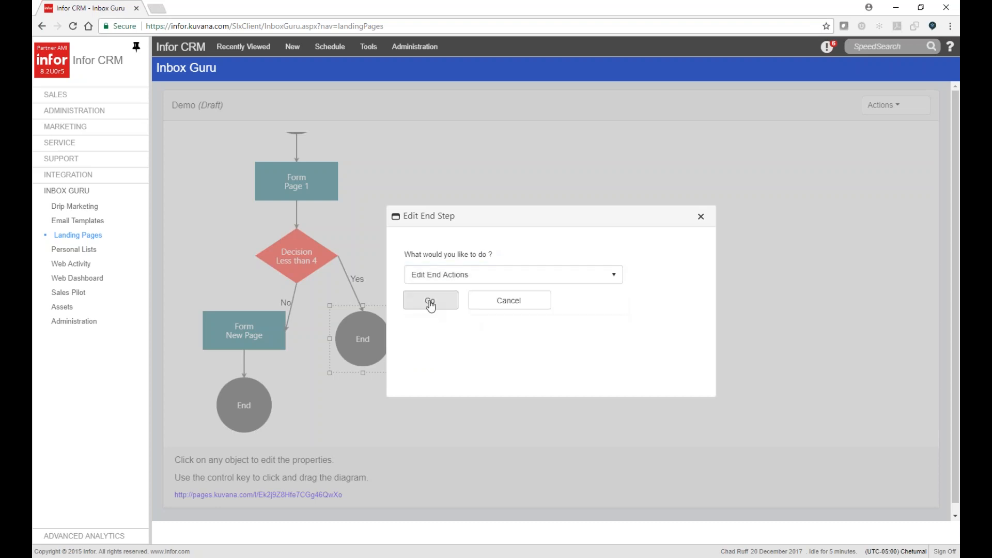
click(433, 306)
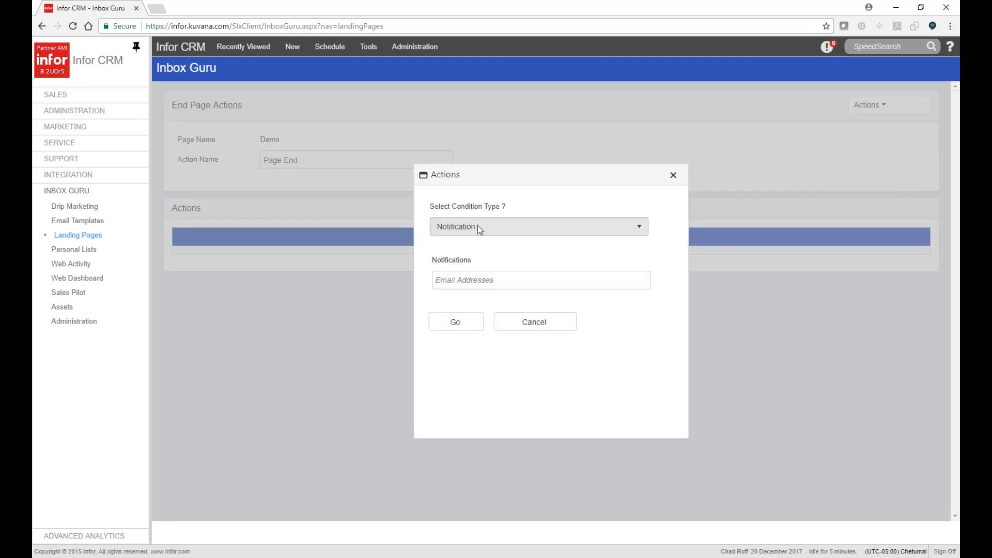
click(477, 226)
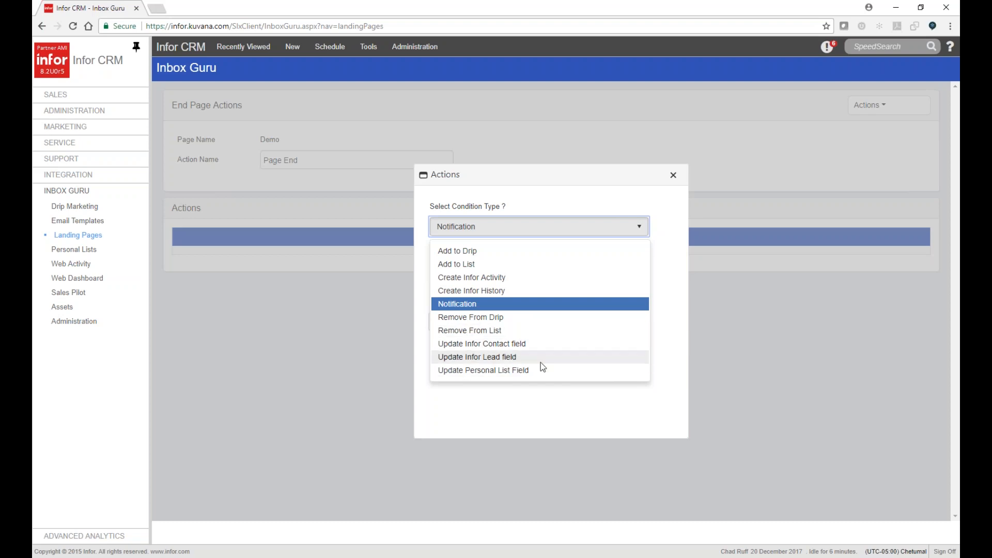
click(570, 409)
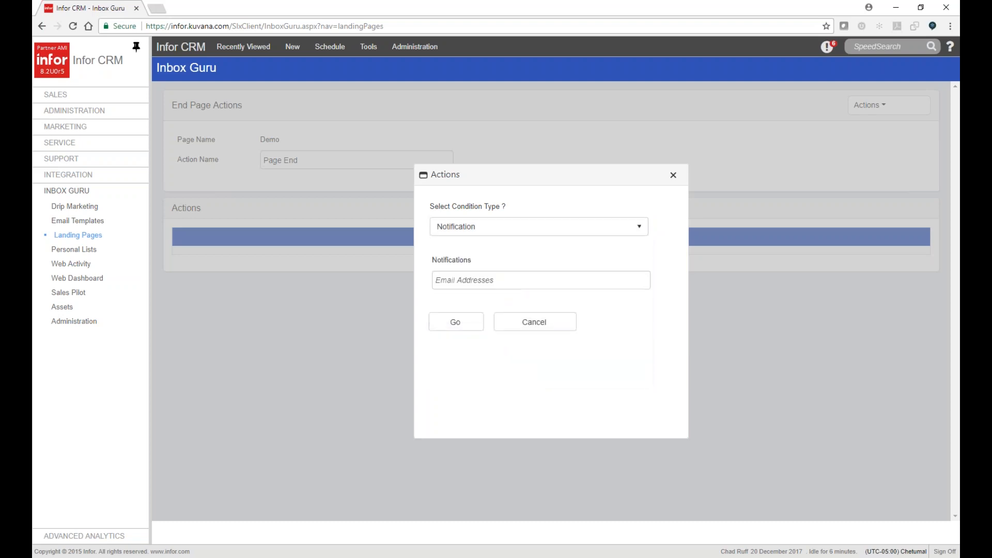
click(543, 327)
click(859, 109)
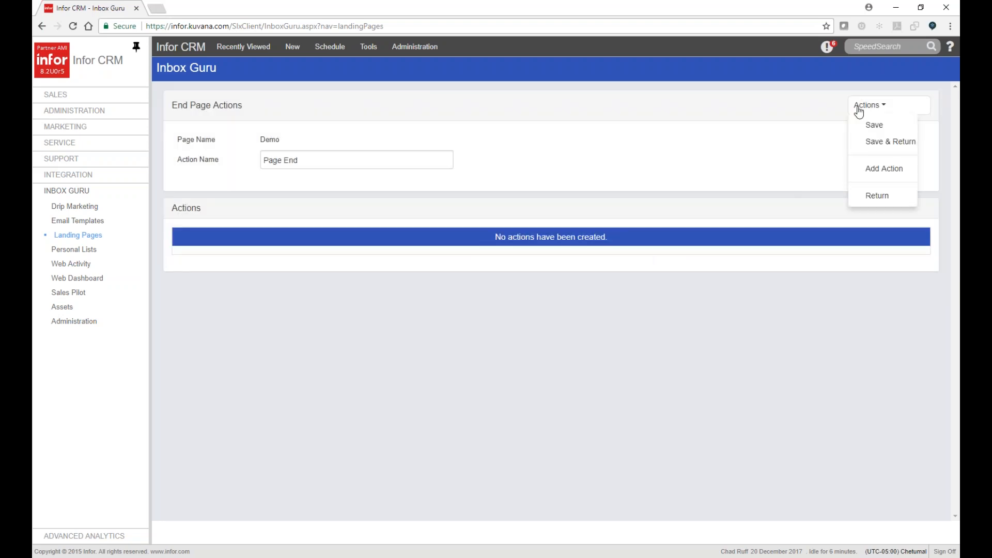
click(863, 196)
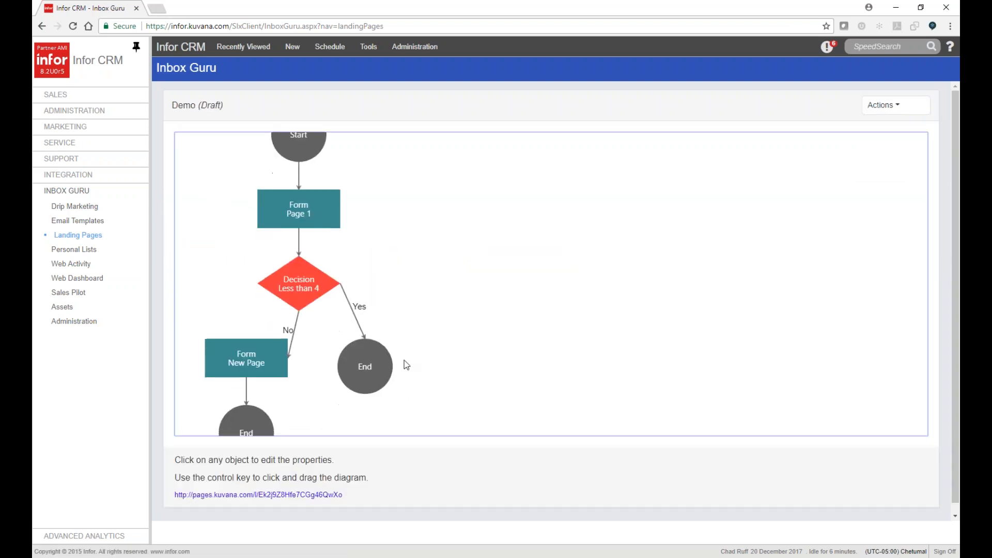
Open the end page of the Yes branch's End step and draft its HTML content as "This is a test".
click(365, 368)
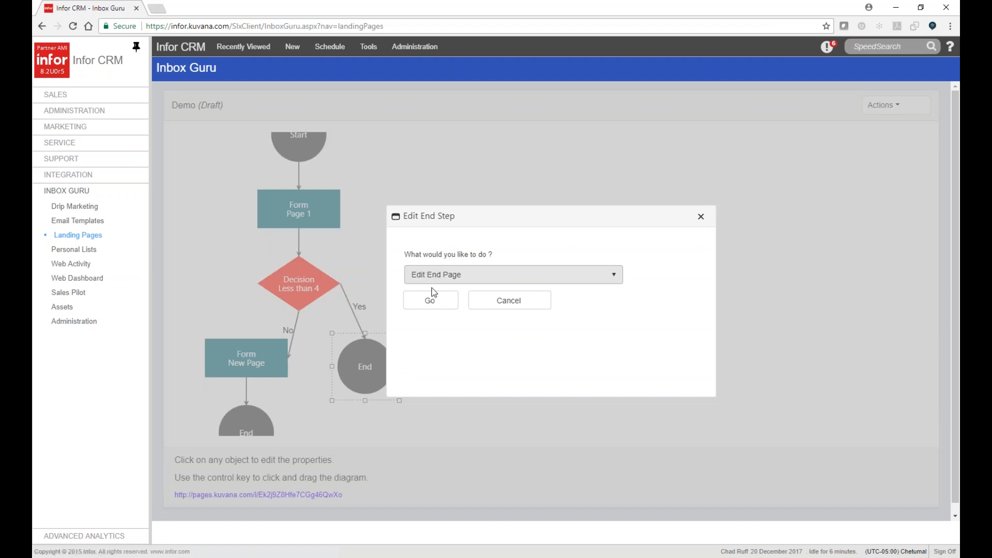
click(508, 274)
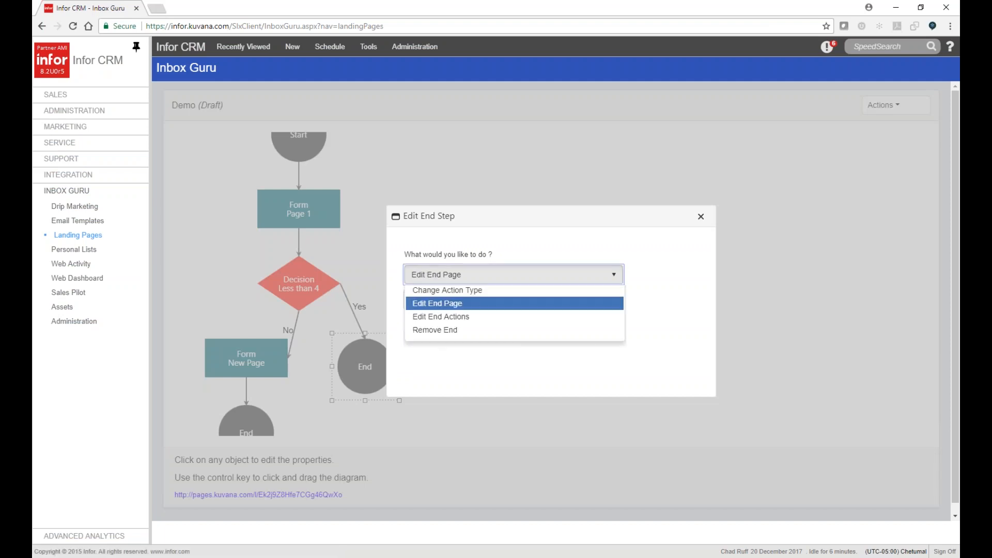
click(507, 254)
click(508, 300)
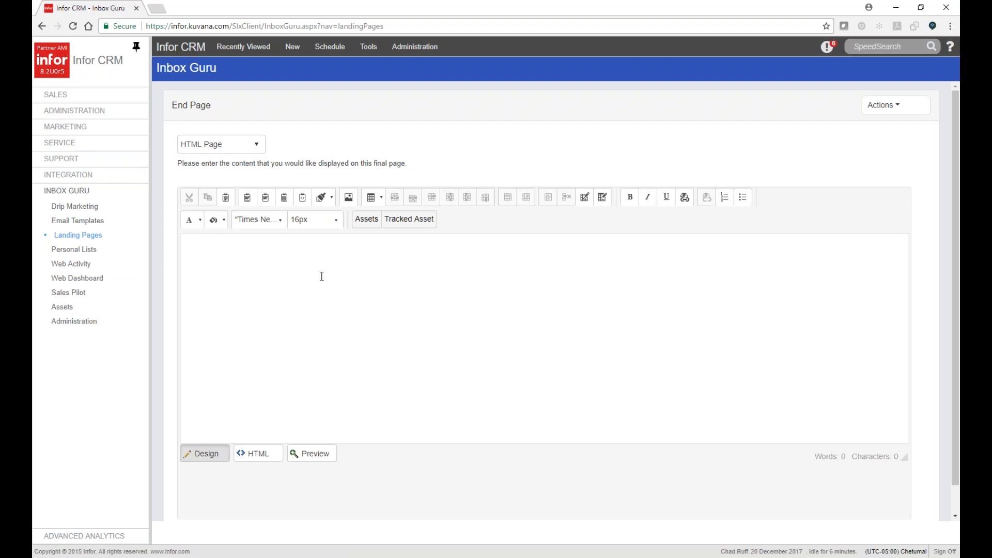
text(This is a test)
Try the Redirect URL option for the end page and return to the flow diagram without saving.
click(220, 144)
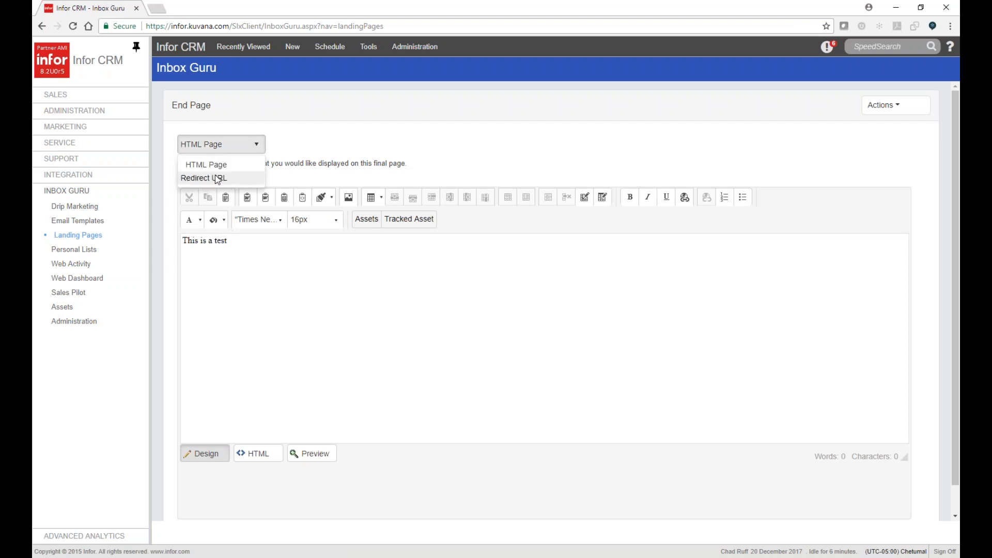
click(217, 178)
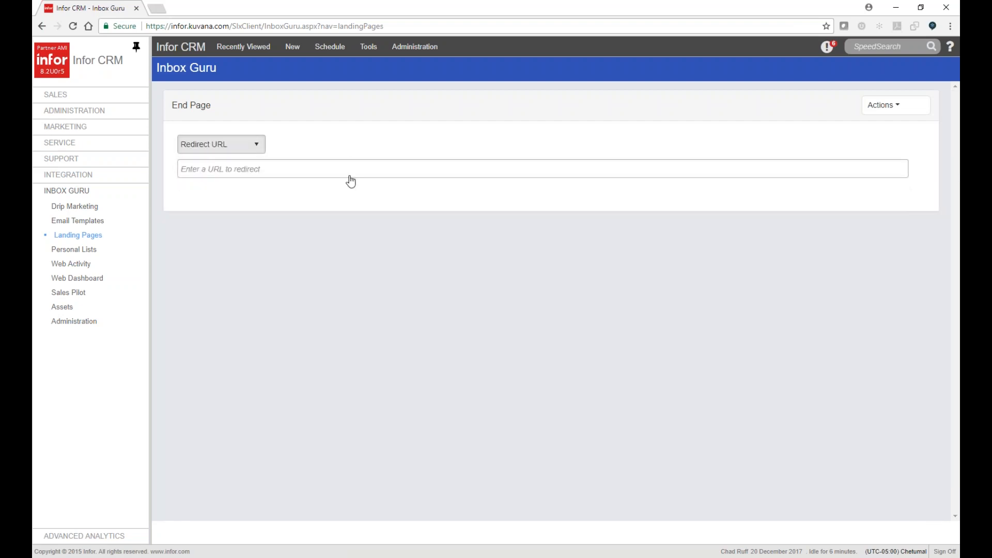
click(352, 173)
click(884, 105)
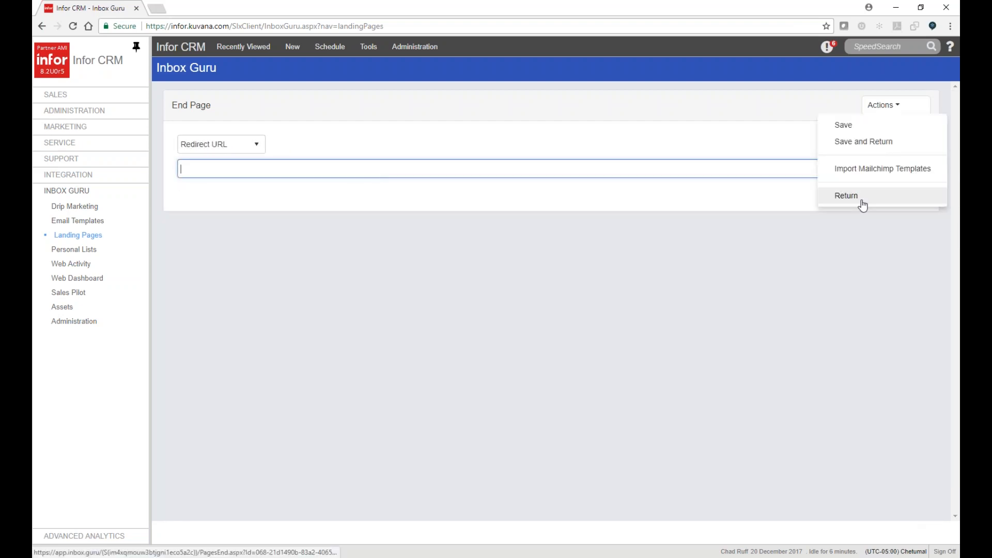
click(861, 197)
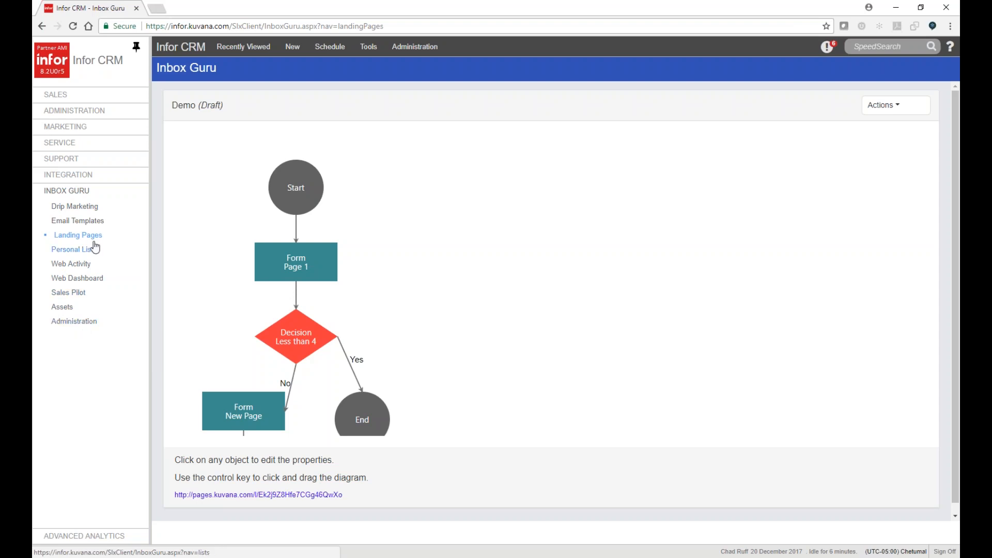
Go to the Scoring settings in Inbox Guru's administration and open the "What is my Score ?" profile.
click(85, 322)
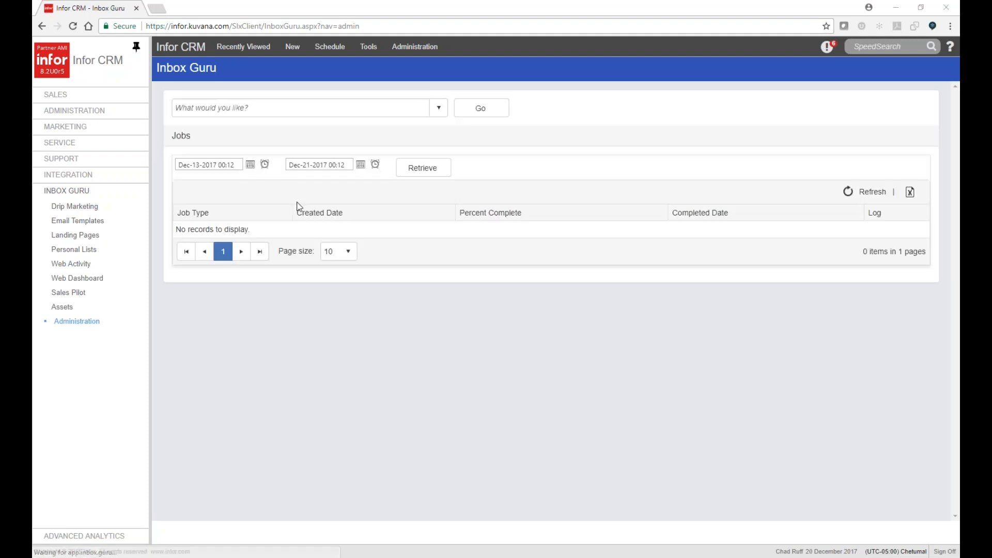
click(436, 108)
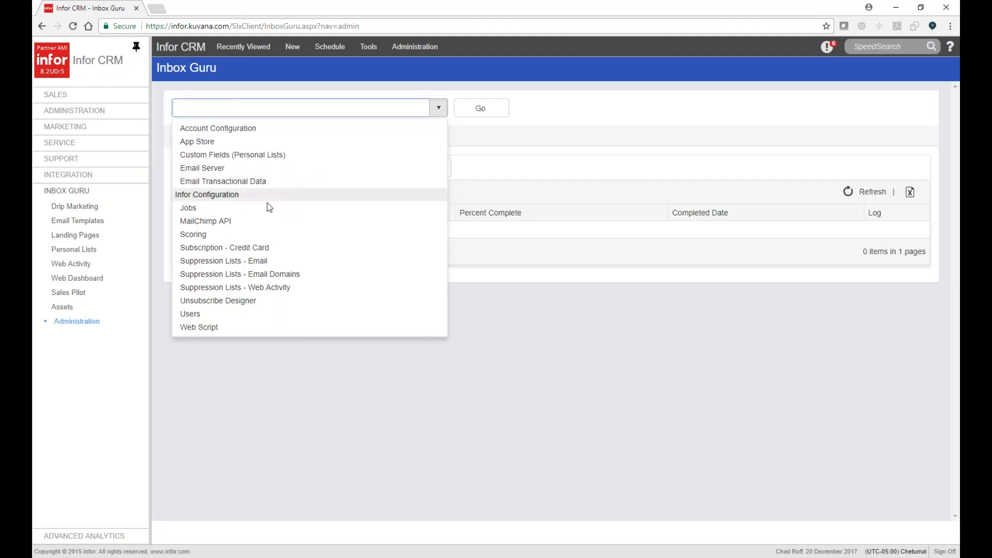
click(251, 234)
click(485, 114)
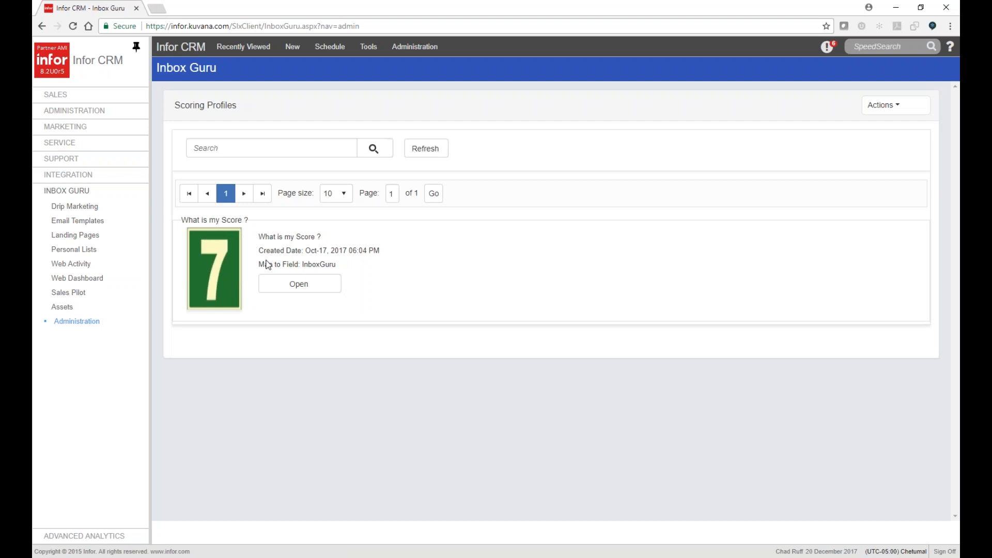
click(292, 283)
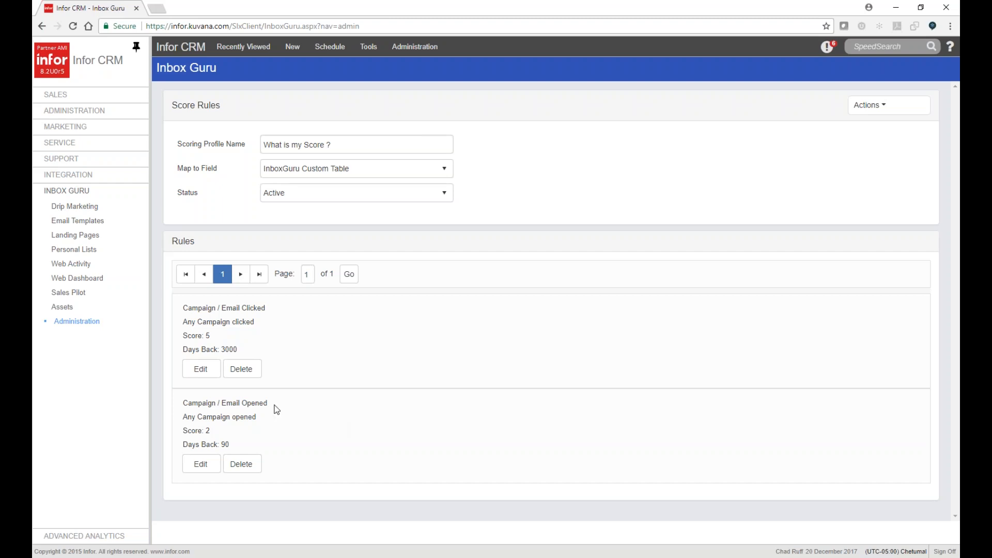
Start a new Email Clicked scoring rule, choosing the _Partner - EU Mailing List campaign and reviewing its email choices.
click(870, 106)
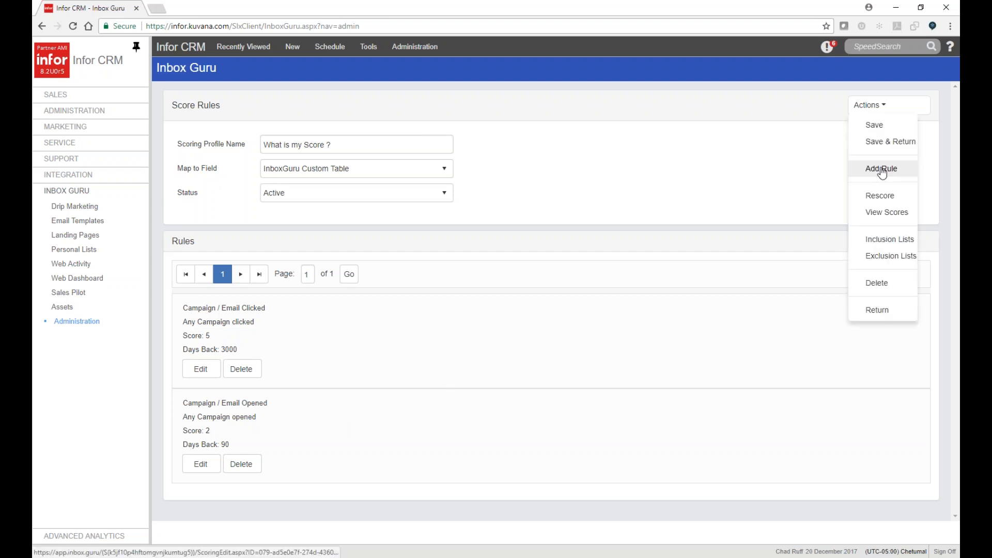
click(882, 170)
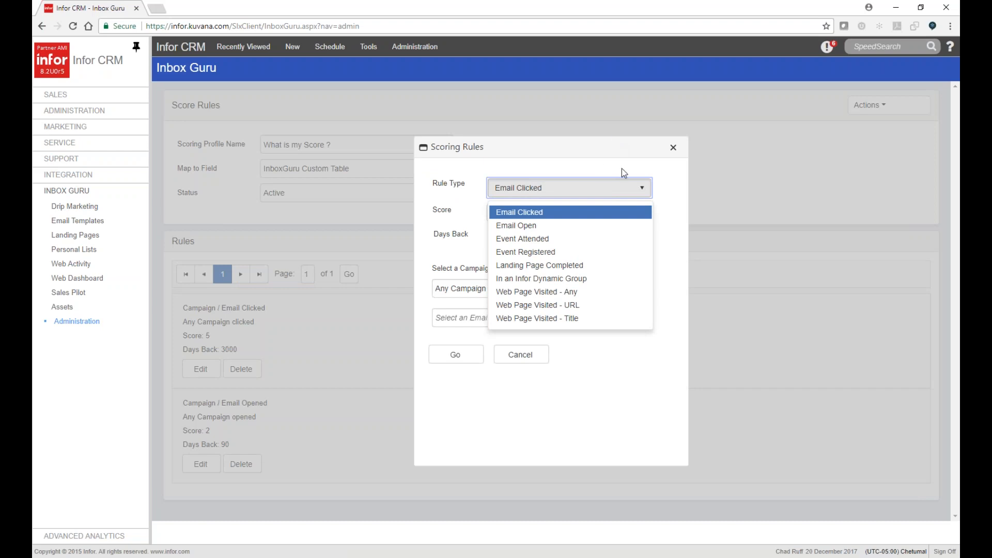
click(465, 289)
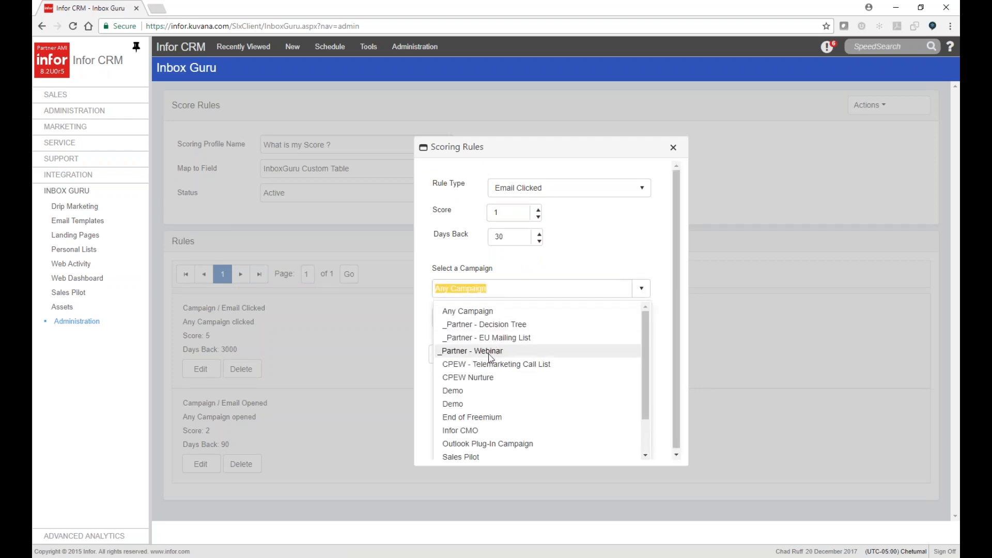
click(558, 339)
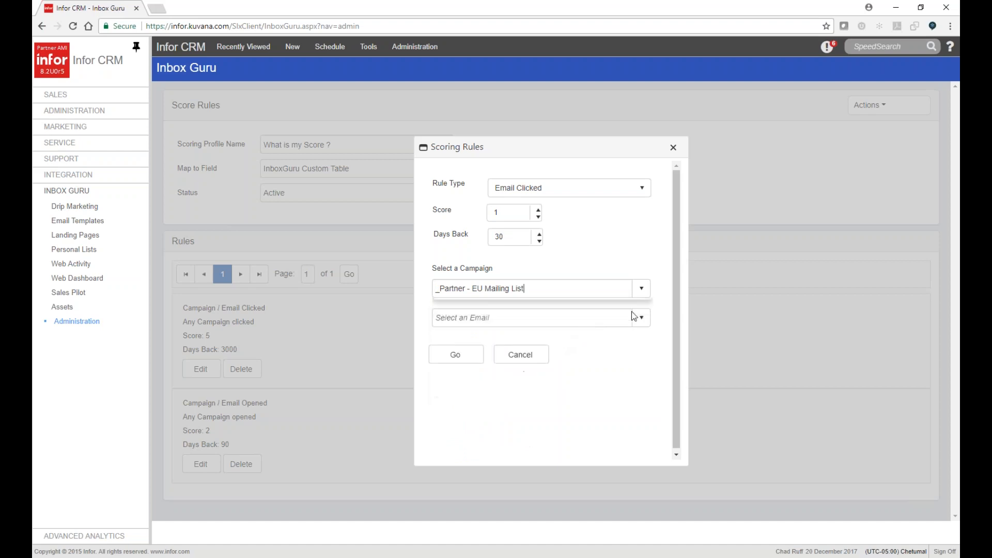
click(634, 316)
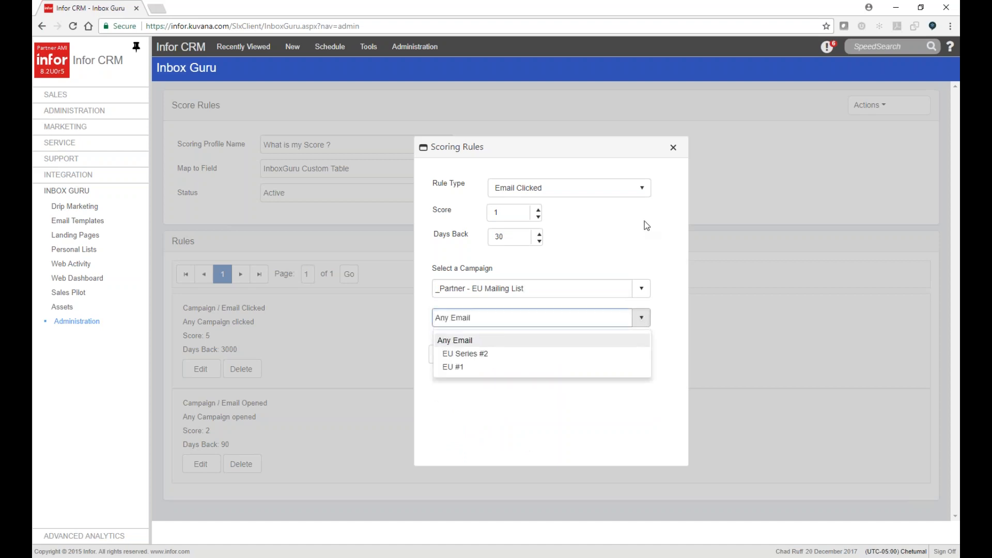
click(622, 213)
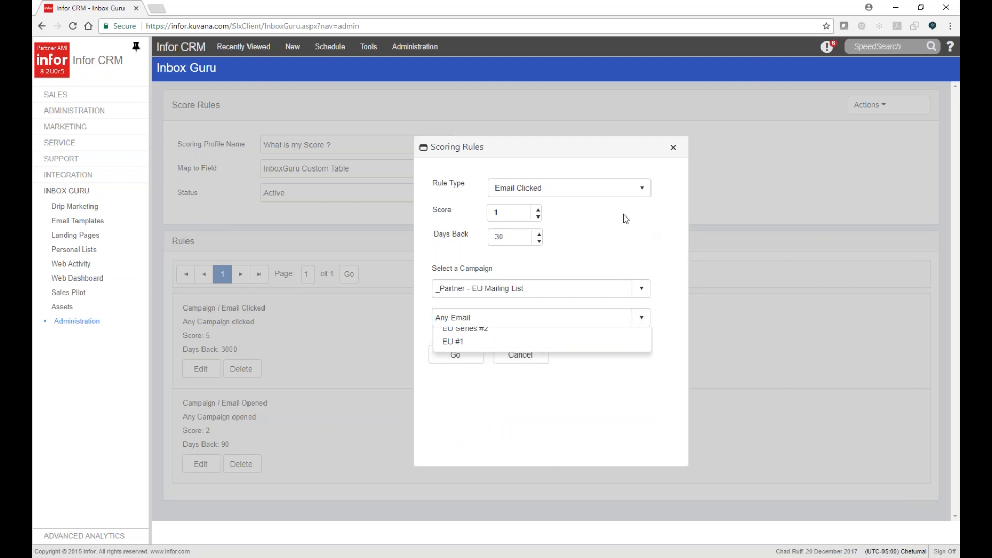
Change the rule type to In an Infor Dynamic Group, set score 3 and the Active Campaigns (Dynamic) group, and add the rule.
click(616, 188)
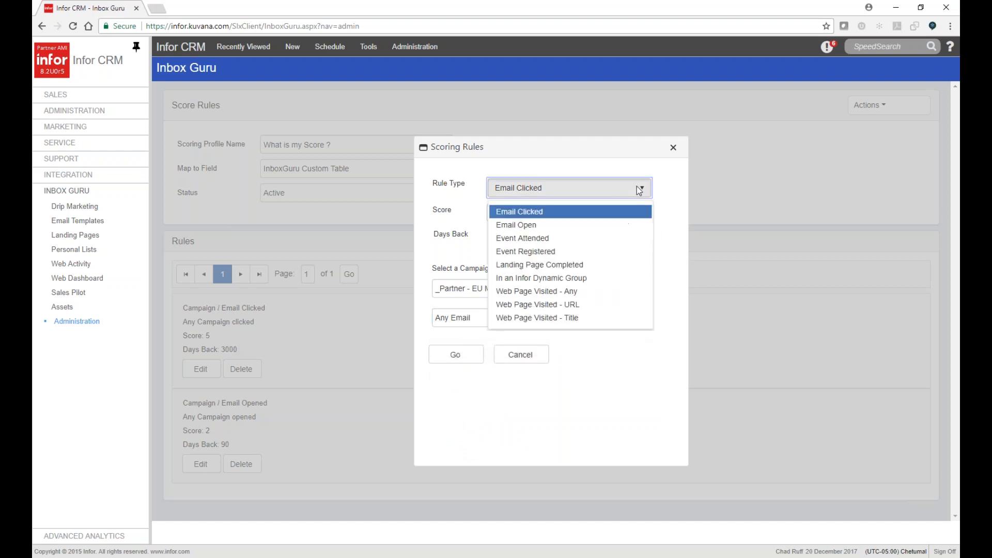
click(563, 281)
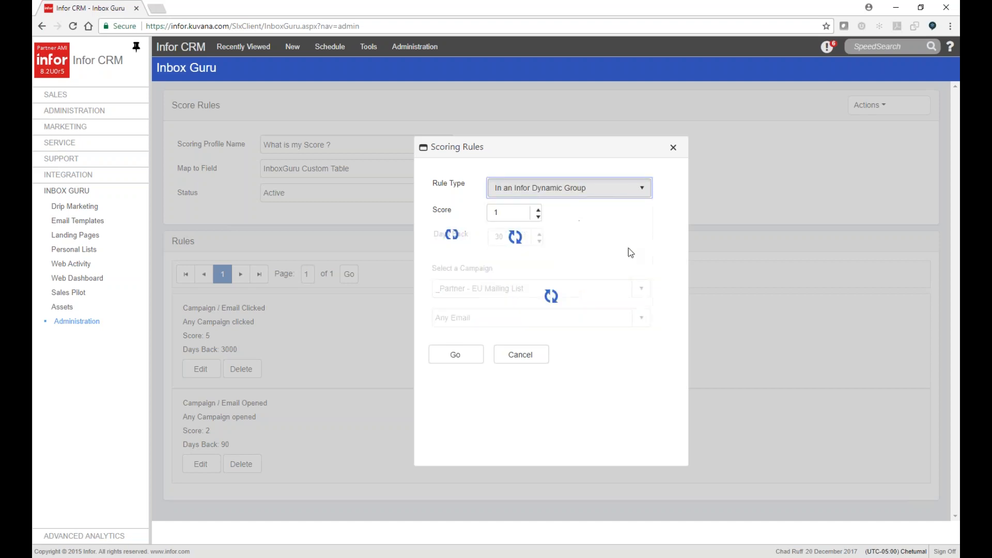
double_click(519, 212)
text(3)
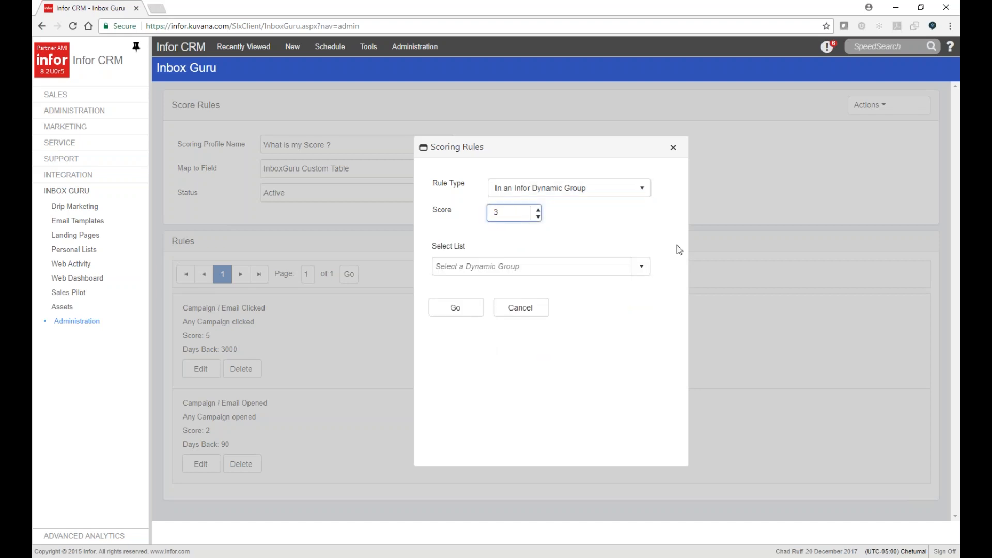
click(642, 266)
click(513, 319)
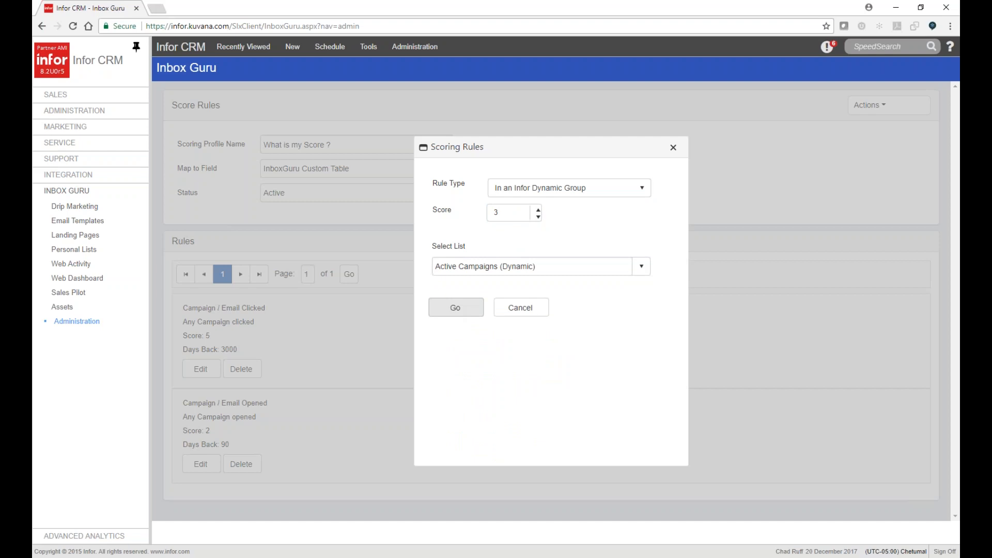
click(457, 308)
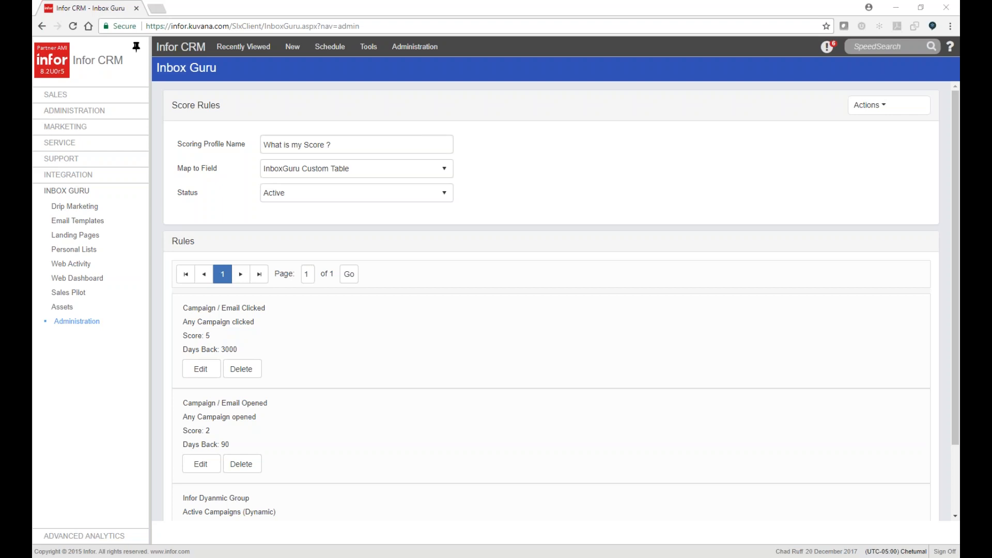
Open the inbox.guru website in a new browser tab and go to its Video Resources page.
click(156, 9)
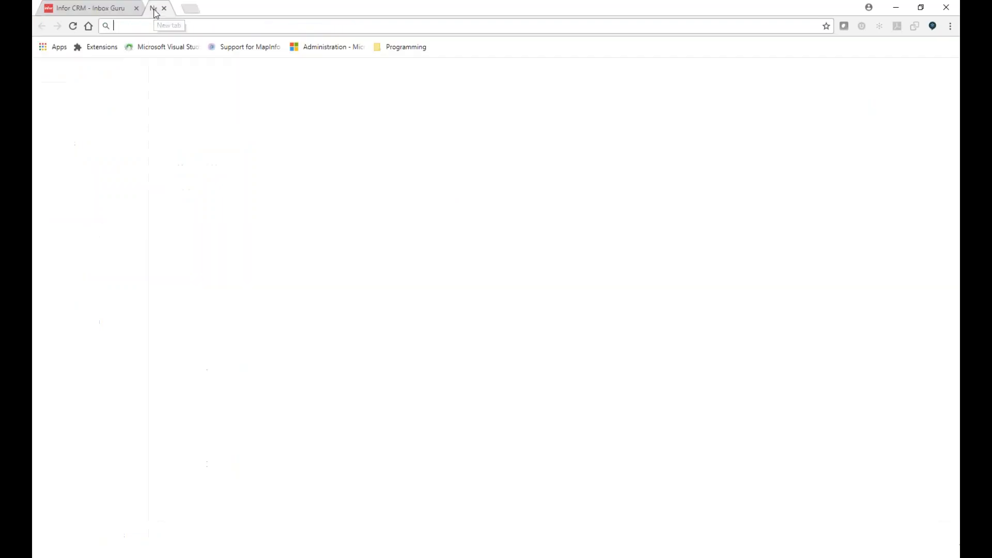
text(inbox.guru)
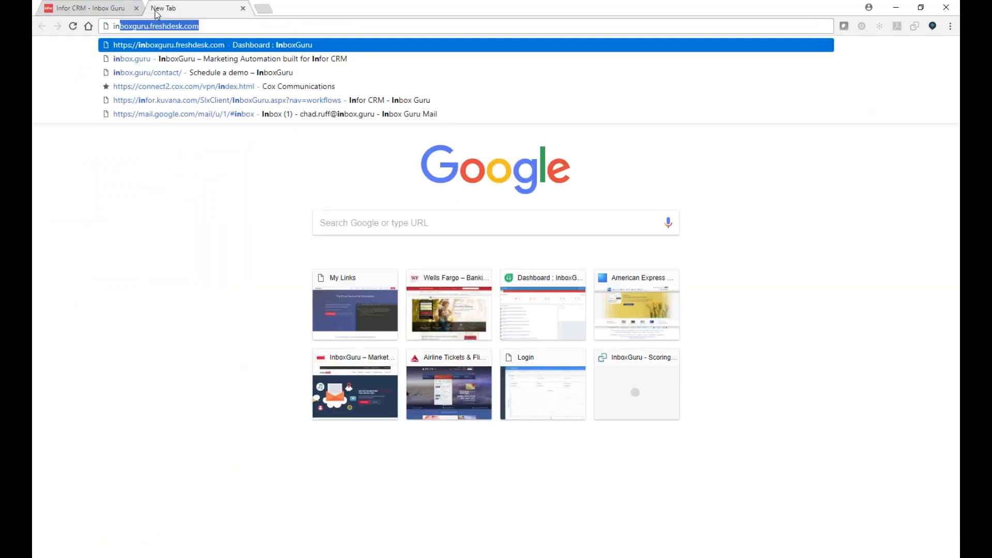
key(Return)
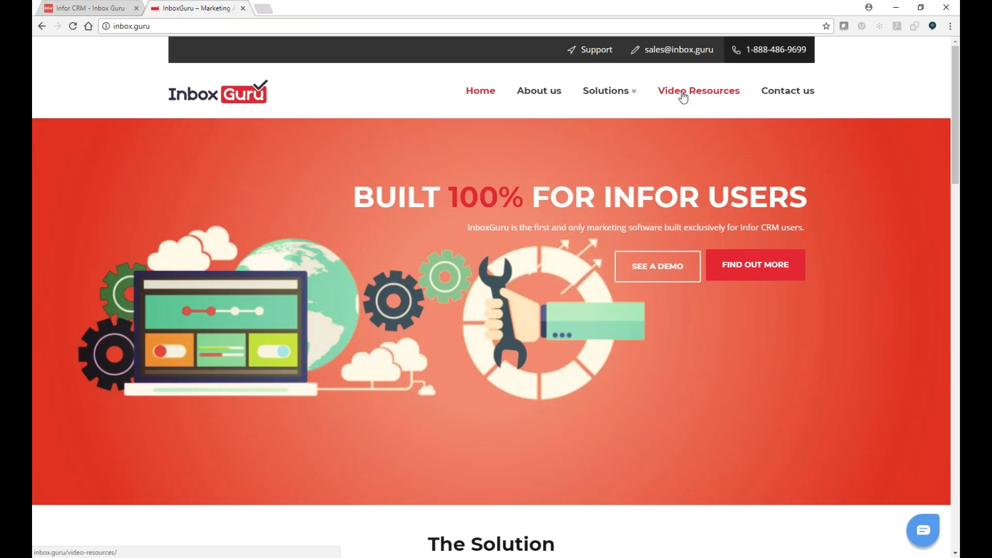
click(680, 92)
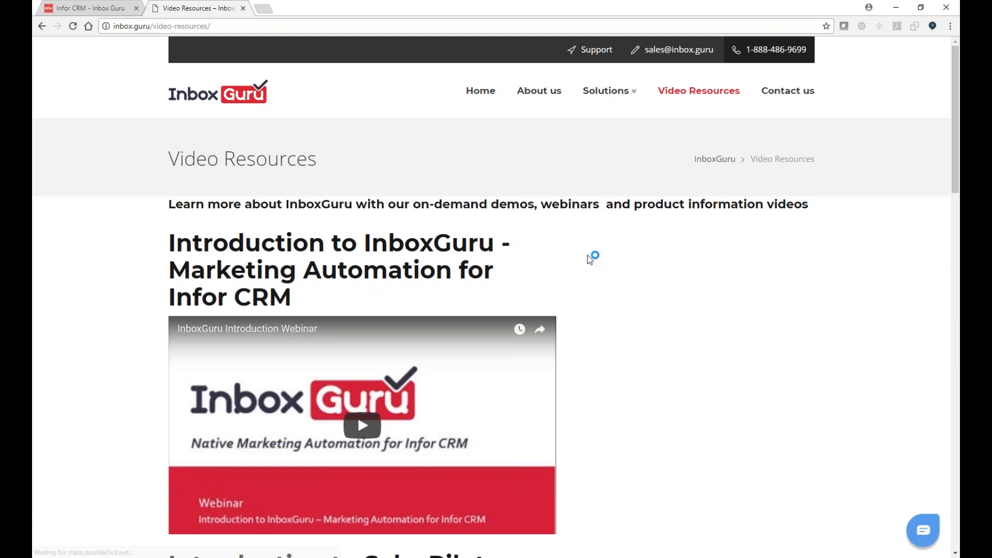
Look through the on-demand videos on the page and return to the scoring rules in Infor CRM.
scroll(590, 256, down, 1)
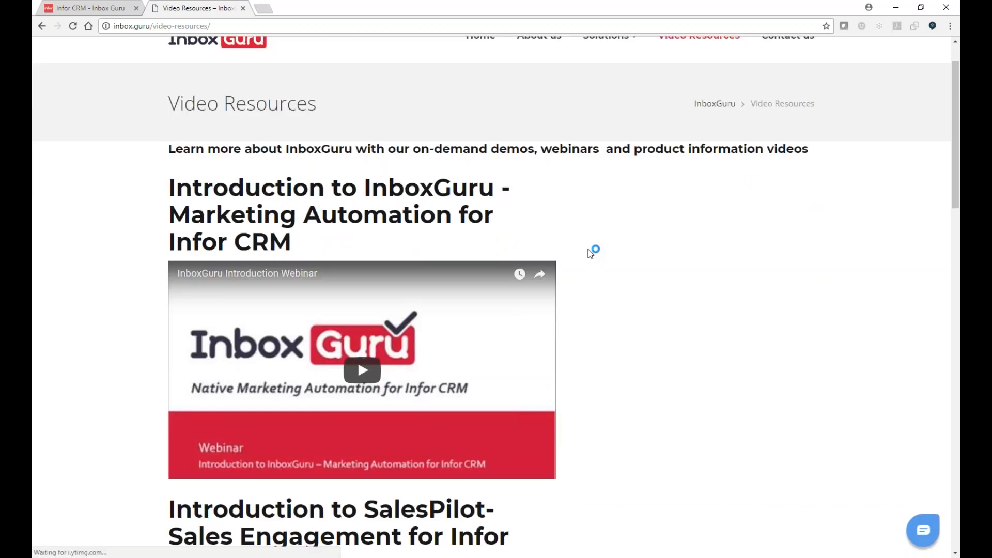
scroll(589, 252, down, 1)
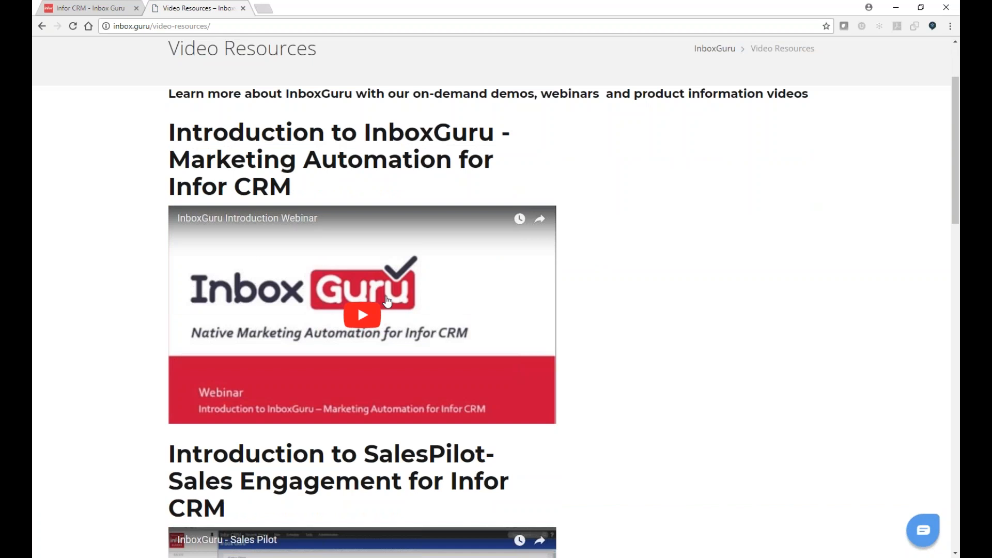
scroll(602, 339, down, 12)
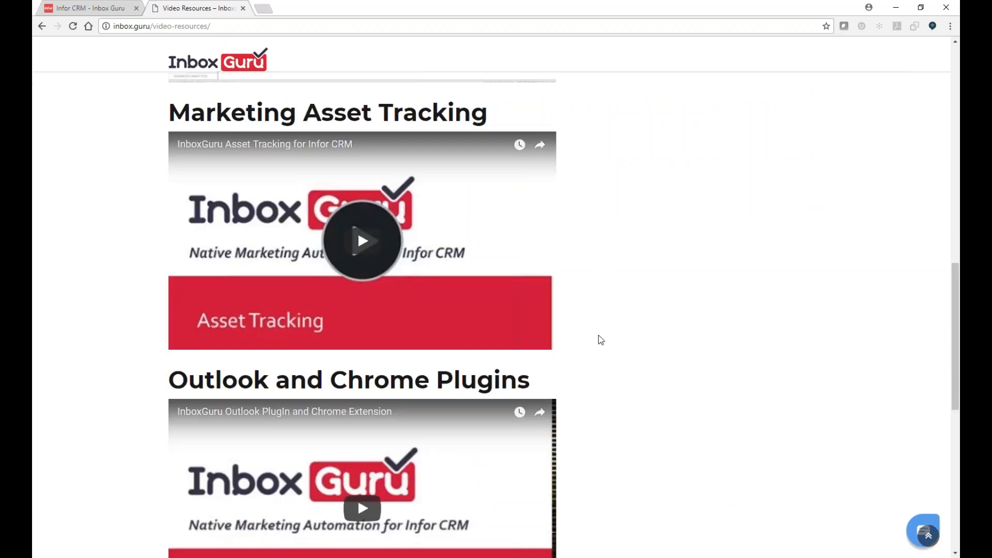
scroll(601, 340, up, 8)
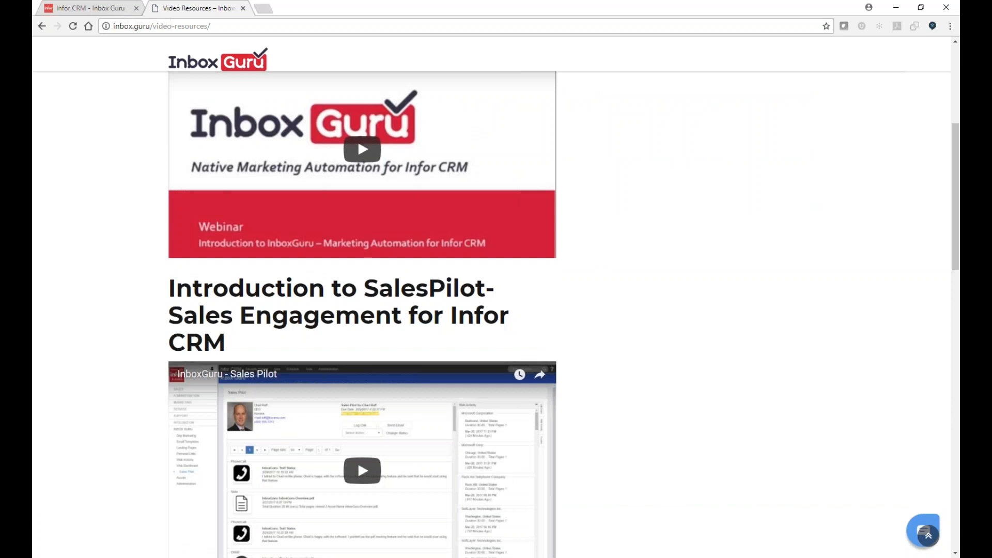
click(90, 9)
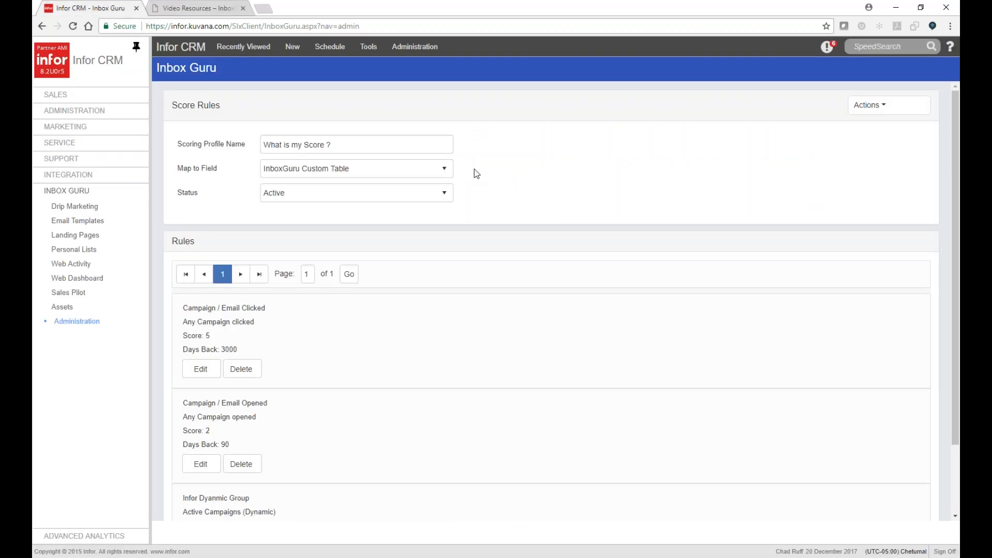